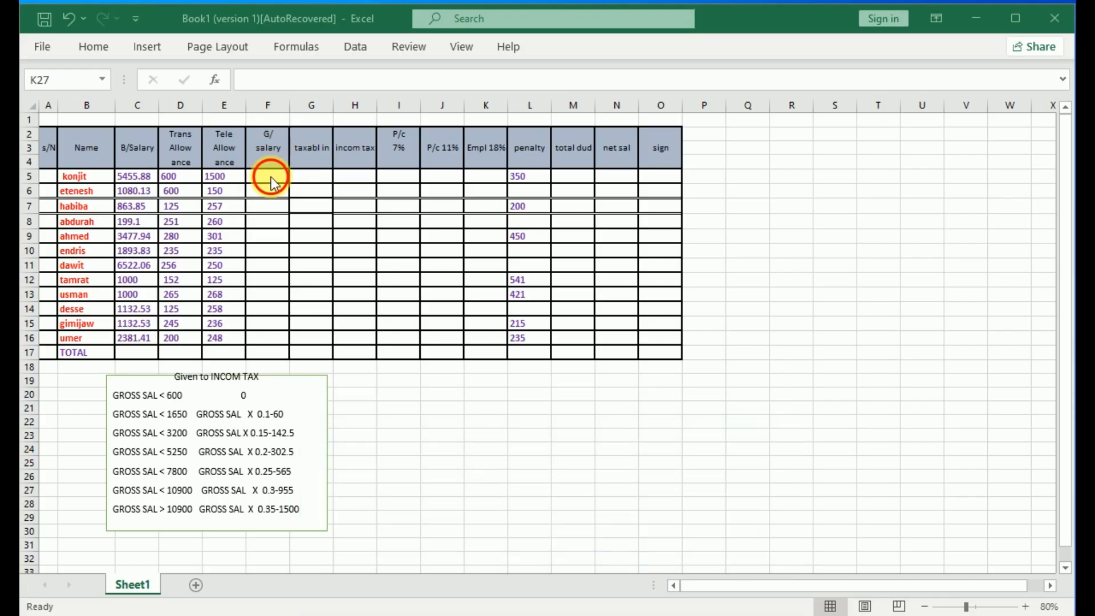
Step: Total C5:E5 with AutoSum to fill the first employee's gross salary in F5
click(274, 177)
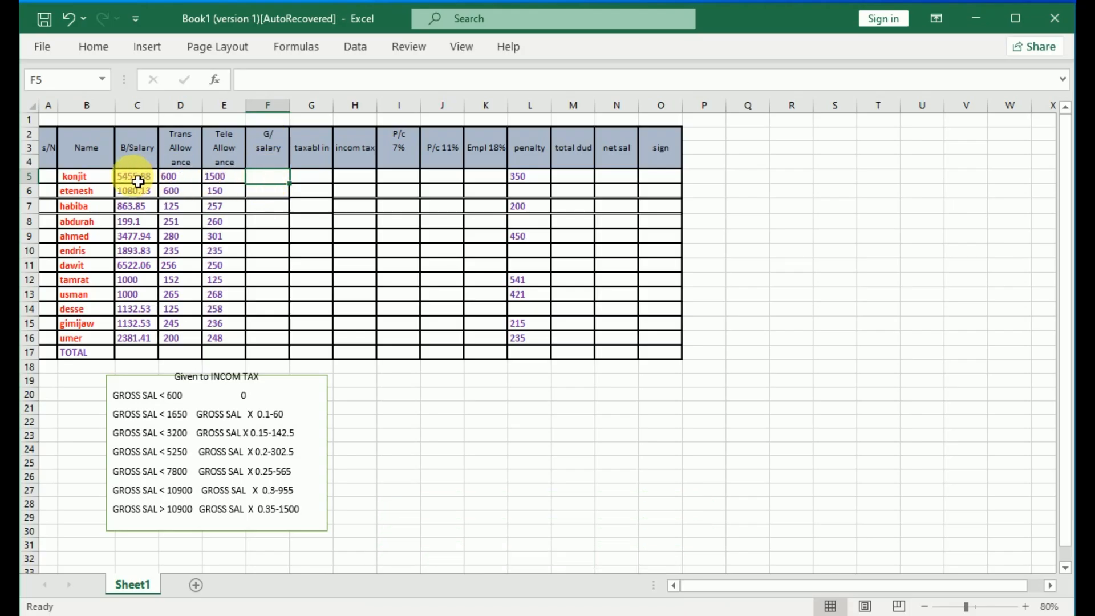
drag(136, 182, 225, 176)
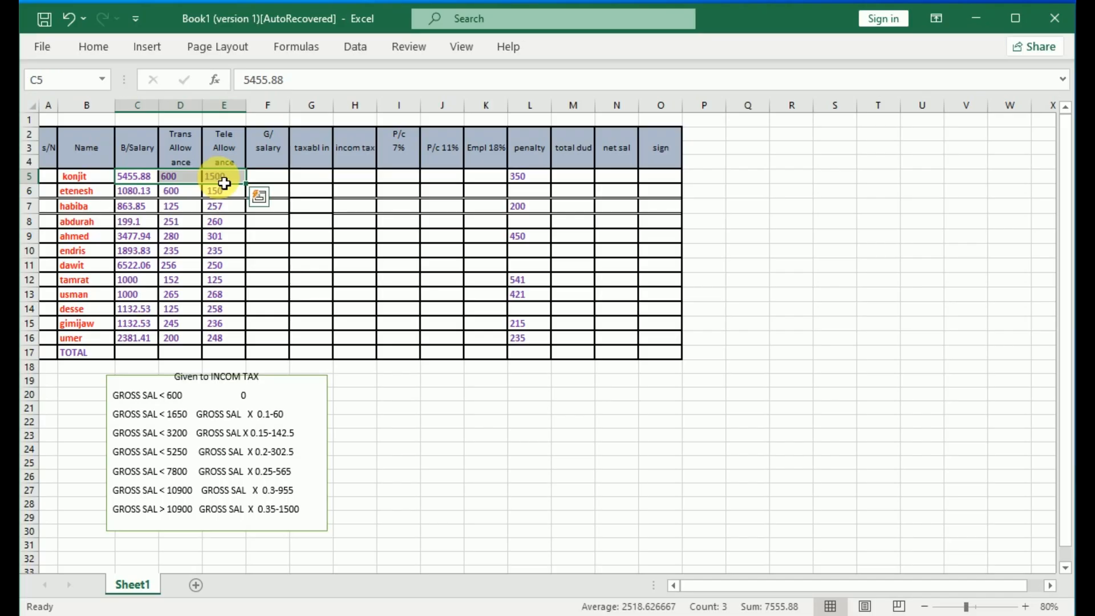
click(94, 48)
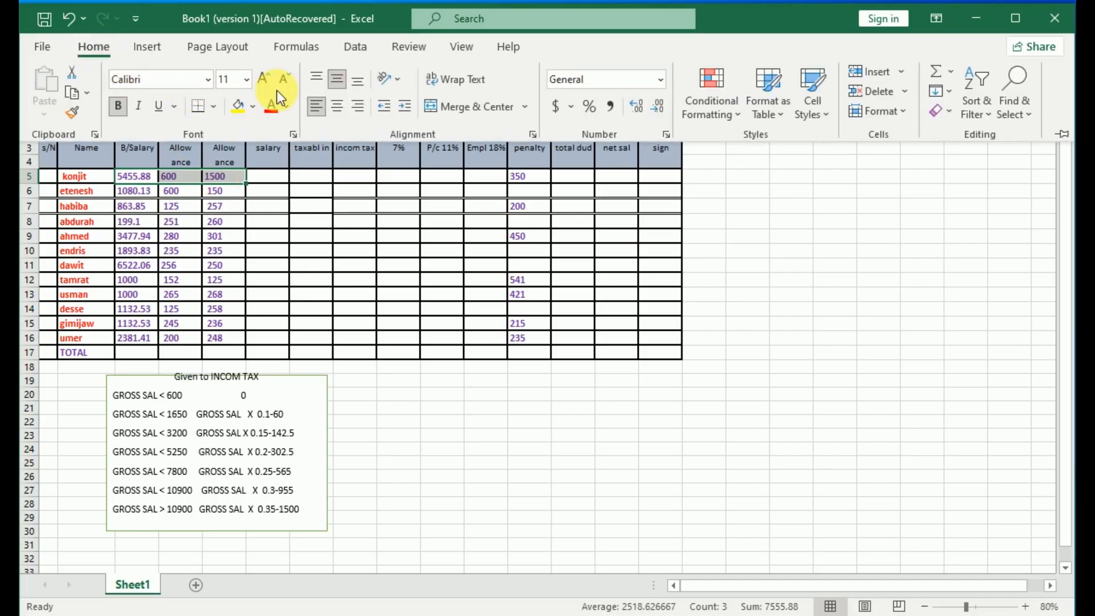
click(950, 73)
click(964, 92)
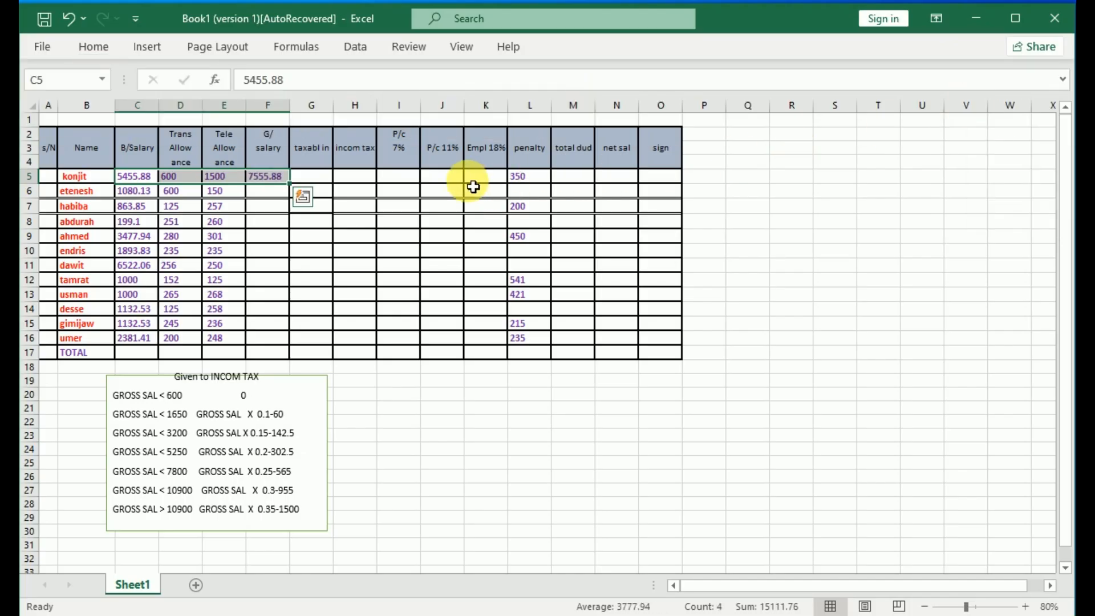
Step: Insert the SUM function in F6 with the range C6:E6 to calculate the gross salary
click(263, 192)
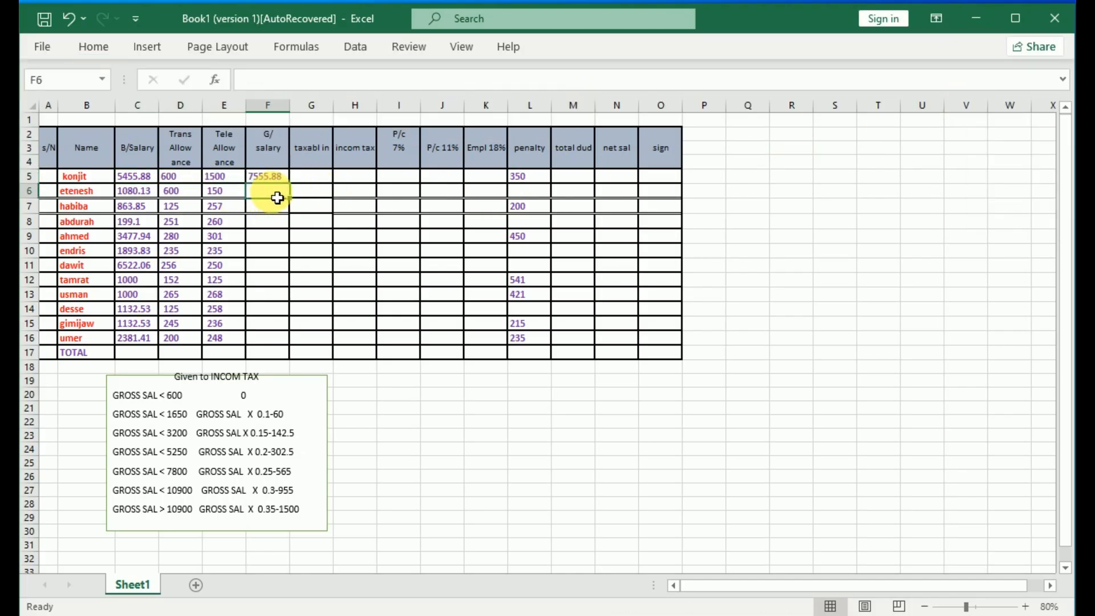
click(216, 80)
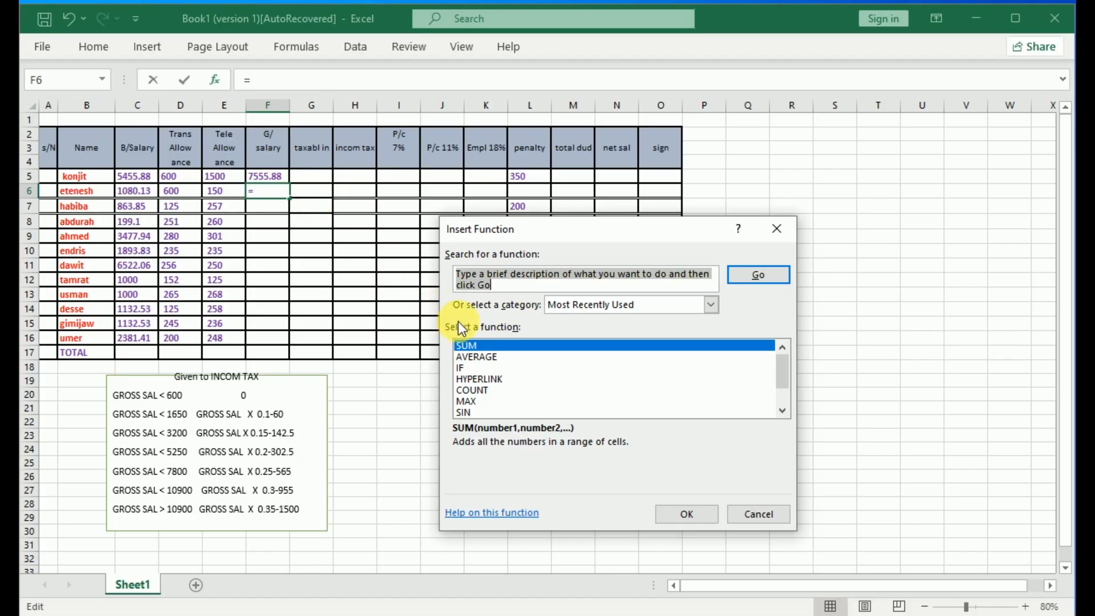
click(478, 344)
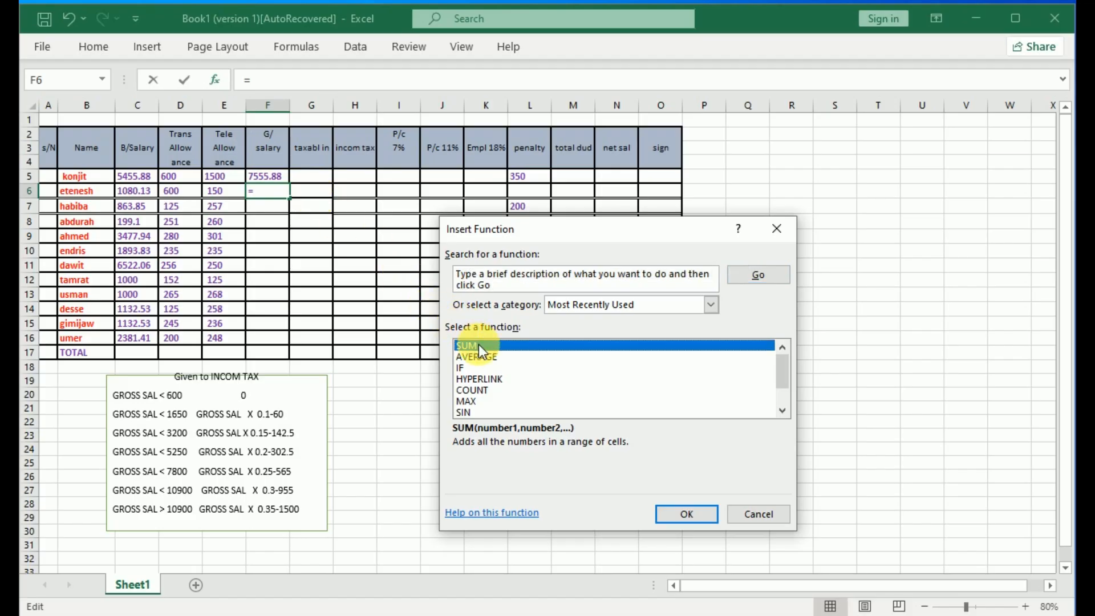
click(692, 512)
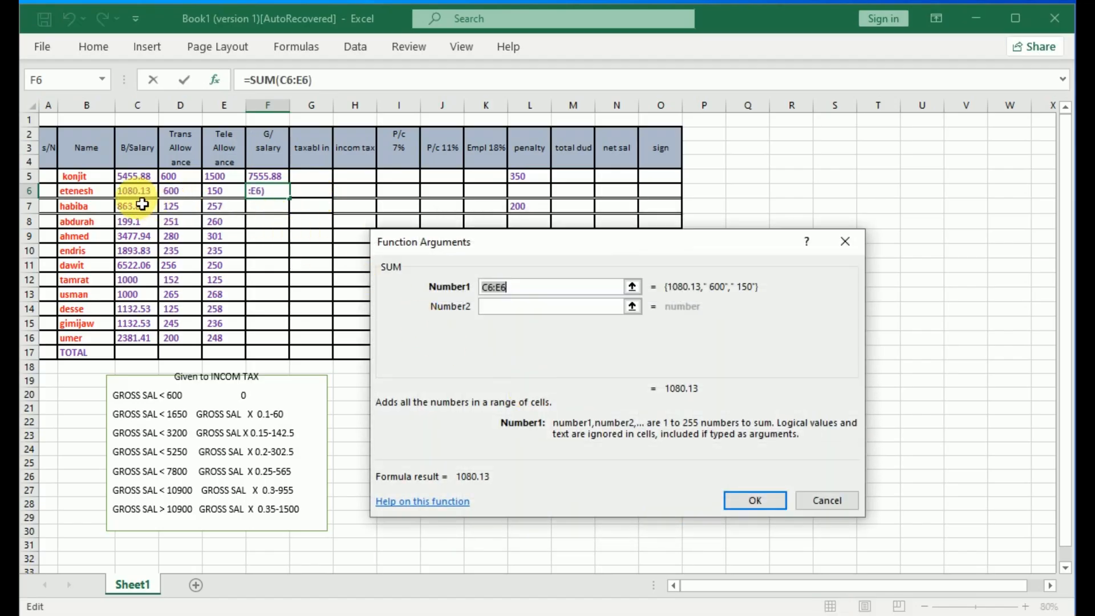
drag(140, 194, 224, 200)
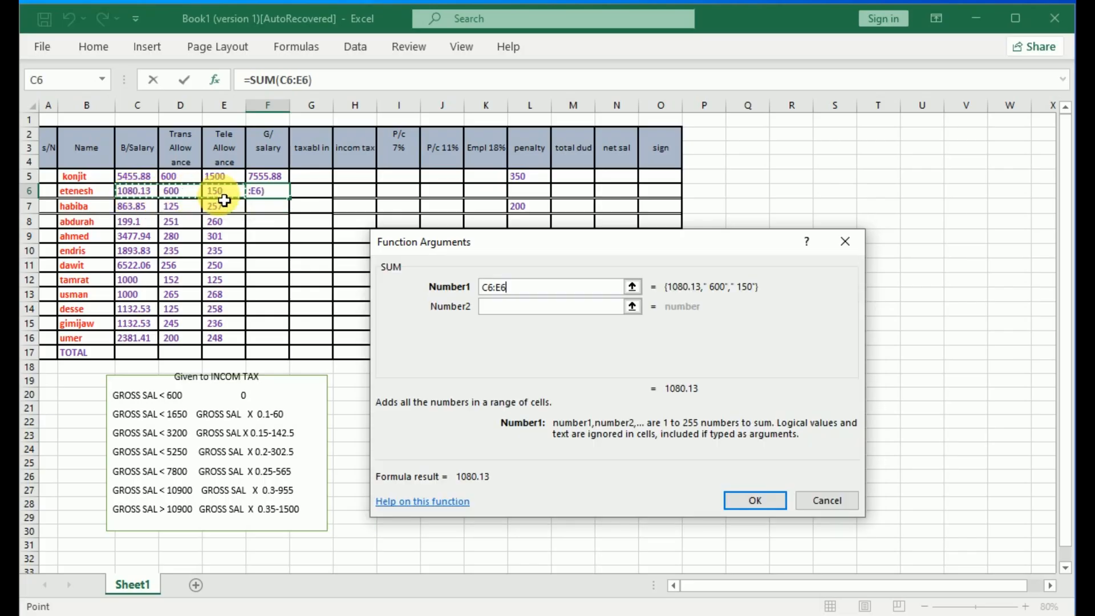
key(Return)
Step: Try calculating the gross salary in F7 with the formula =C7+D7+E7, and clear the cell
click(263, 212)
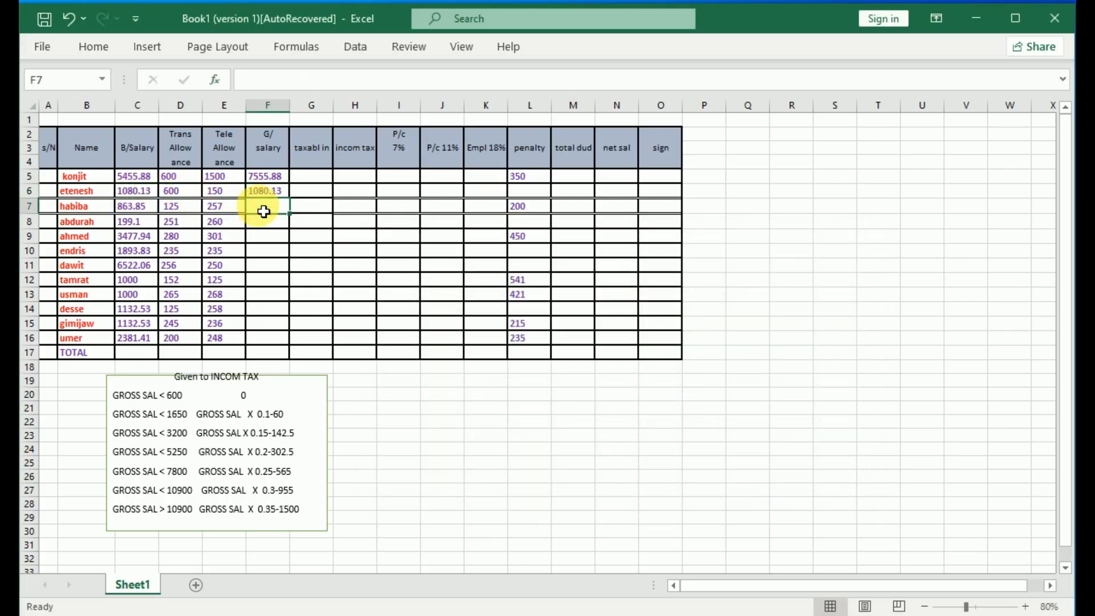
text(=)
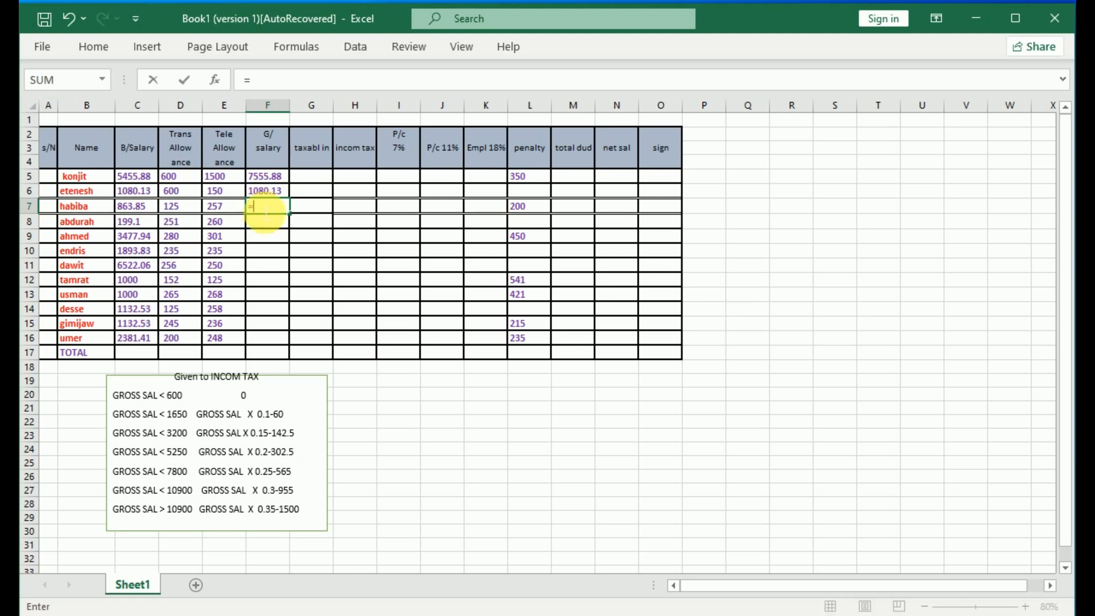
click(147, 215)
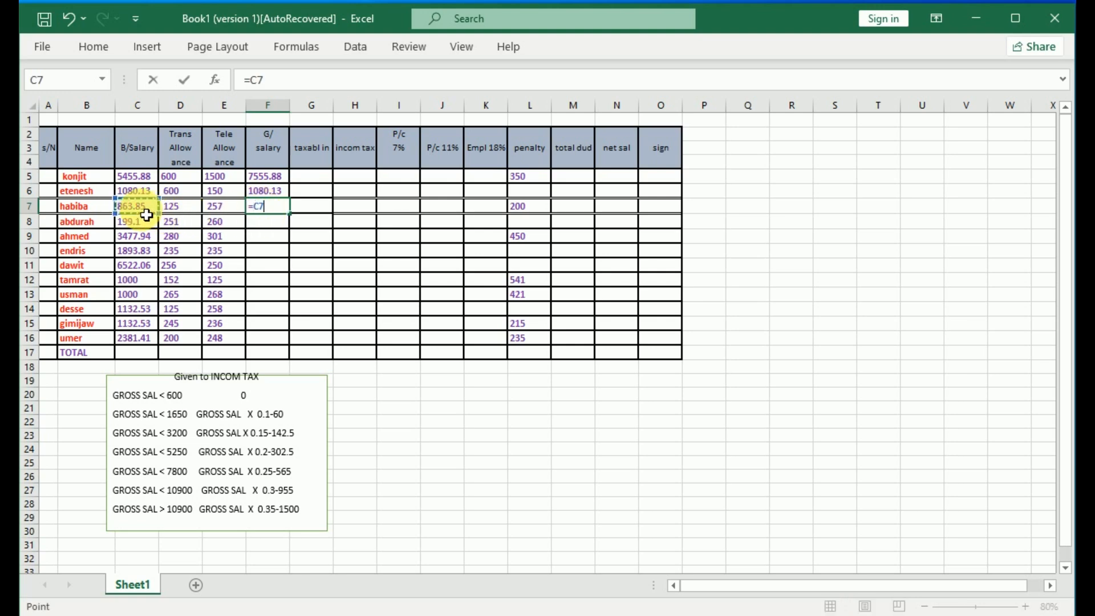
text(+)
click(182, 209)
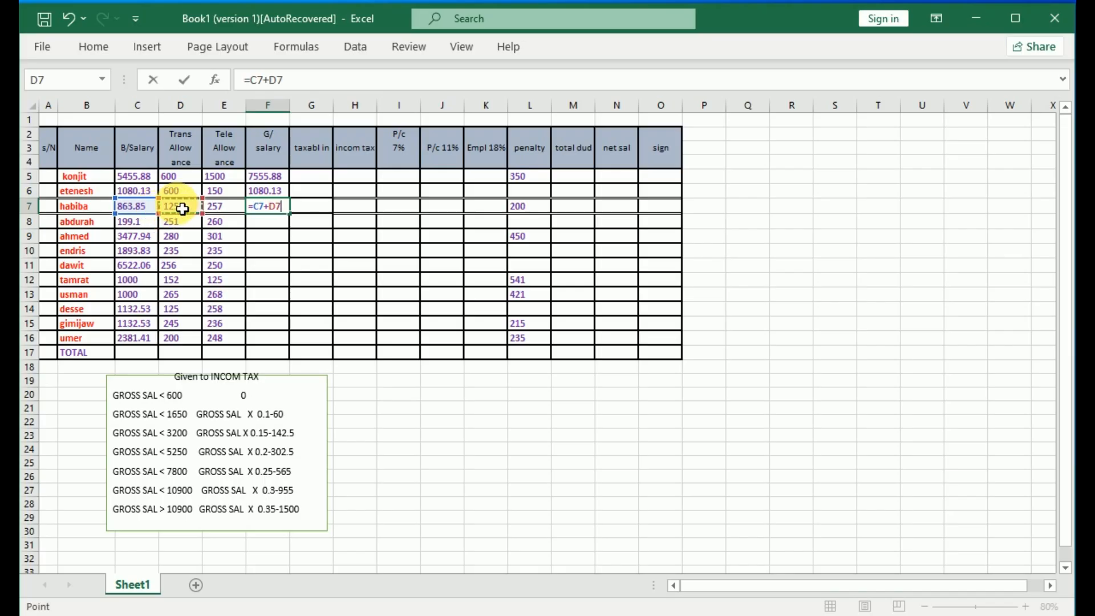
text(+)
click(234, 209)
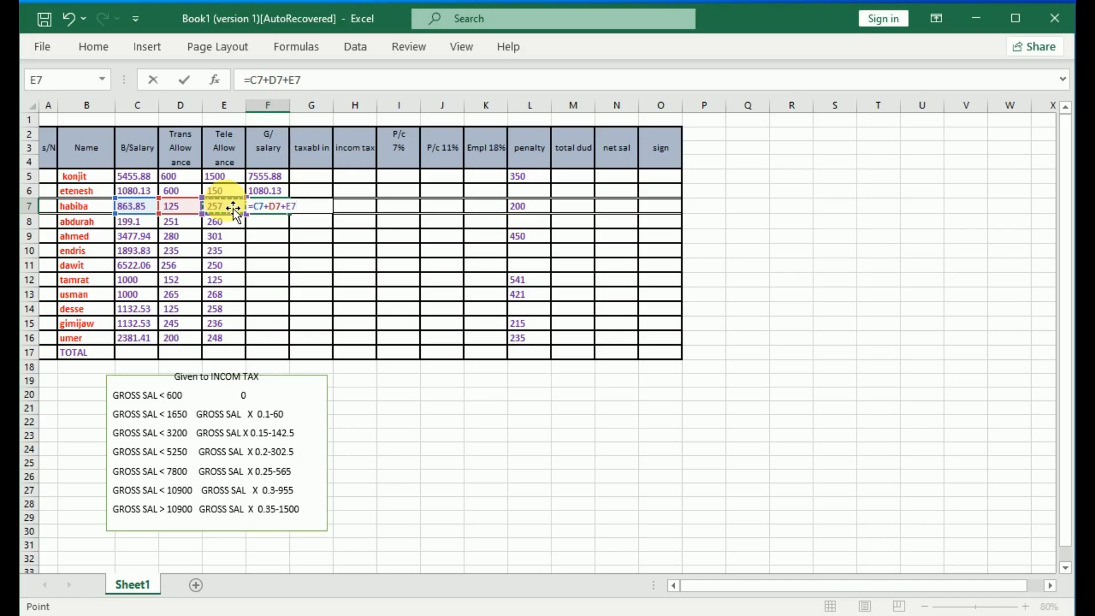
key(Return)
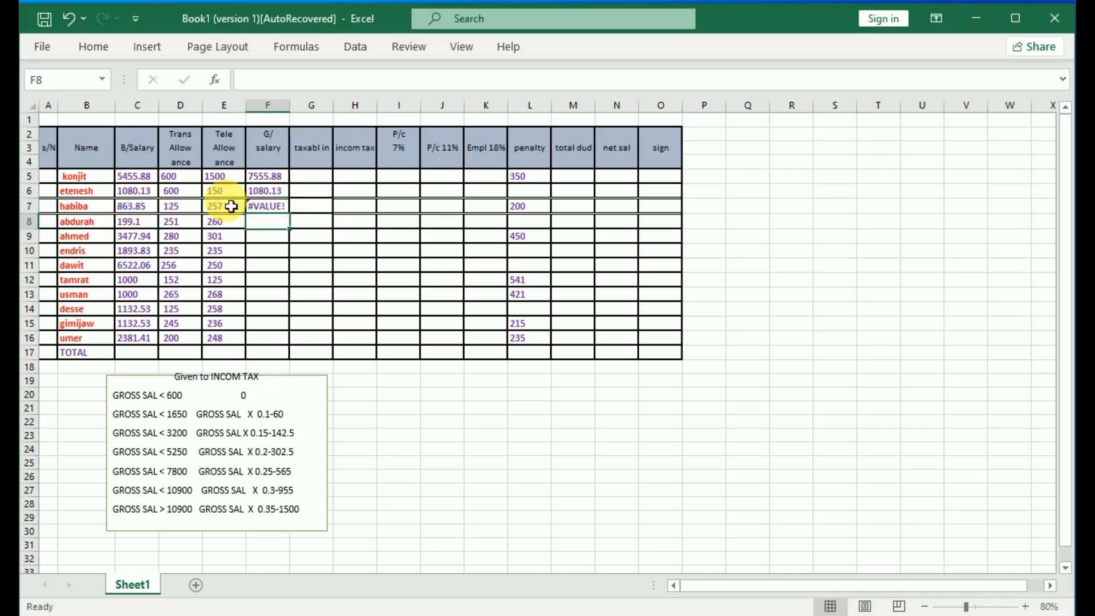
click(259, 208)
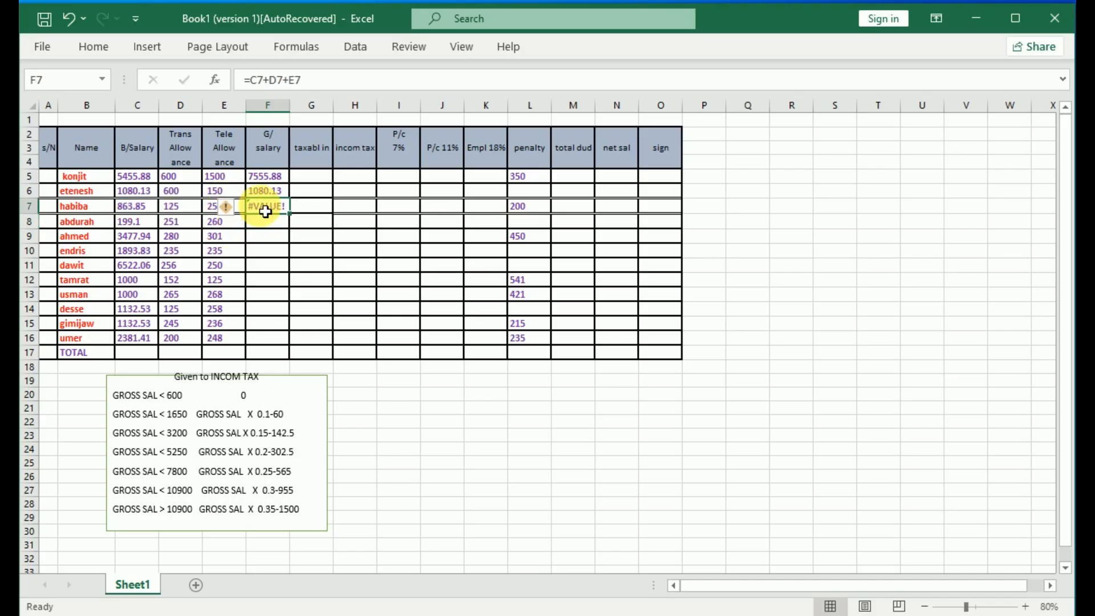
key(Delete)
Step: Fill the gross salary SUM formula from F6 down to F16
click(279, 191)
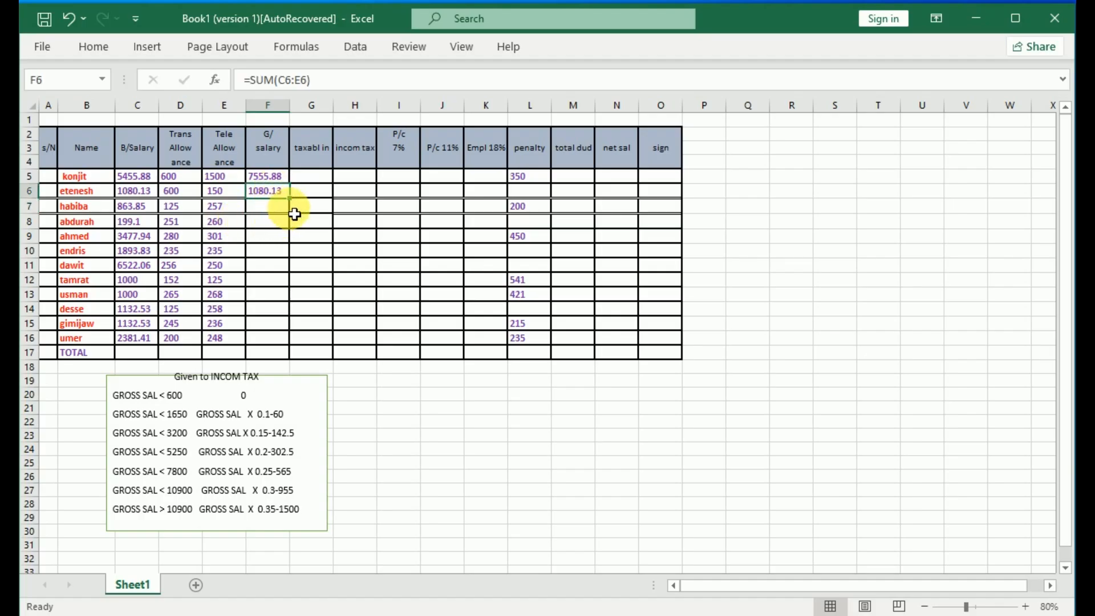
drag(290, 198, 291, 352)
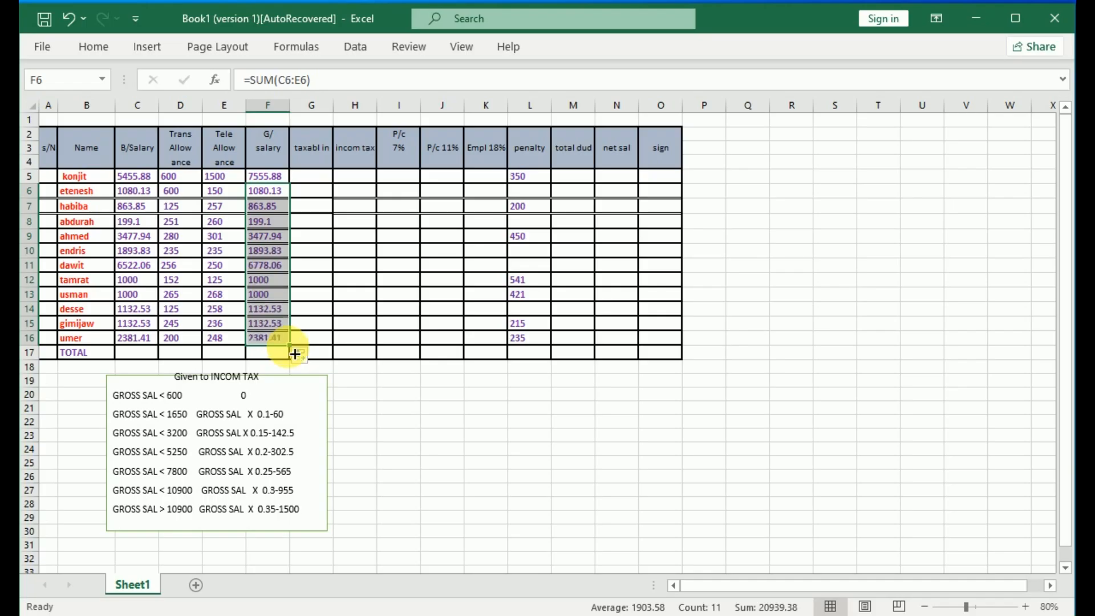
Step: Enter =F5 as the taxable income in G5 and fill the formula down to G16
click(308, 182)
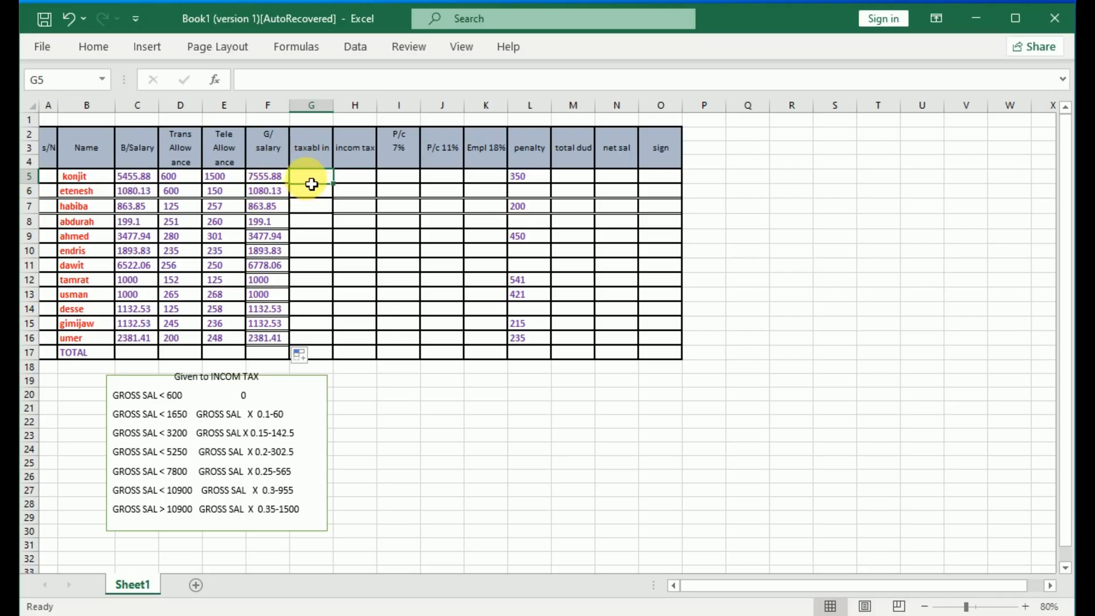
text(=)
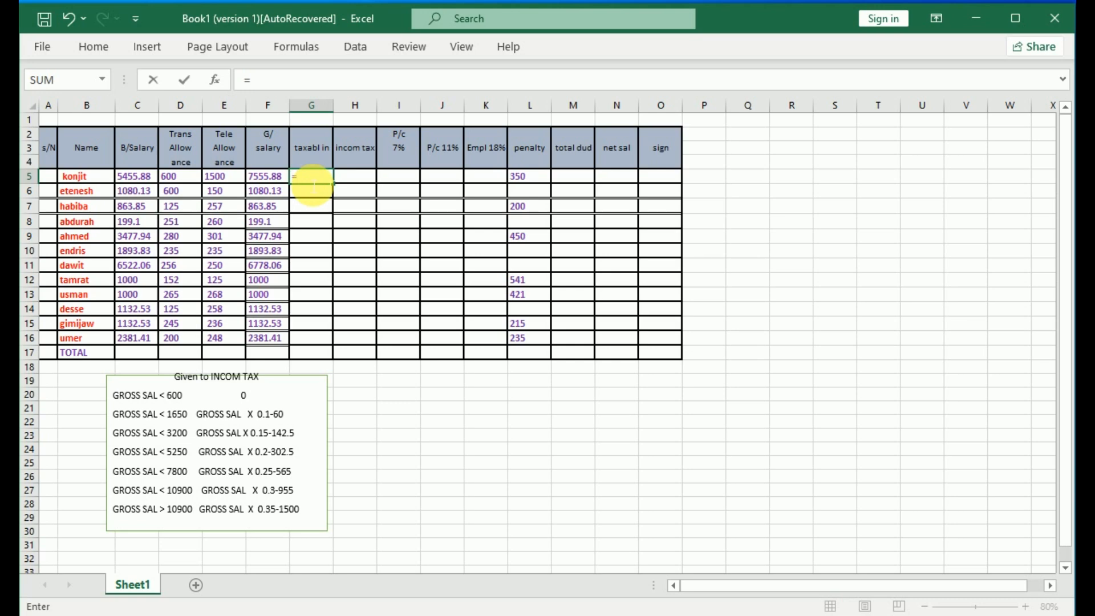
click(279, 183)
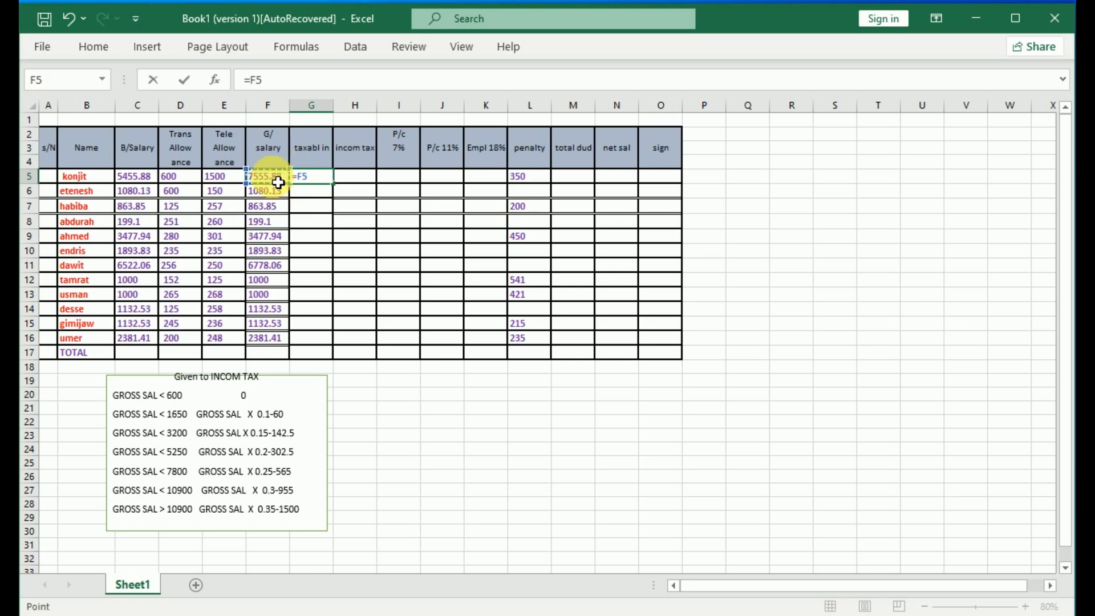
key(Return)
click(317, 177)
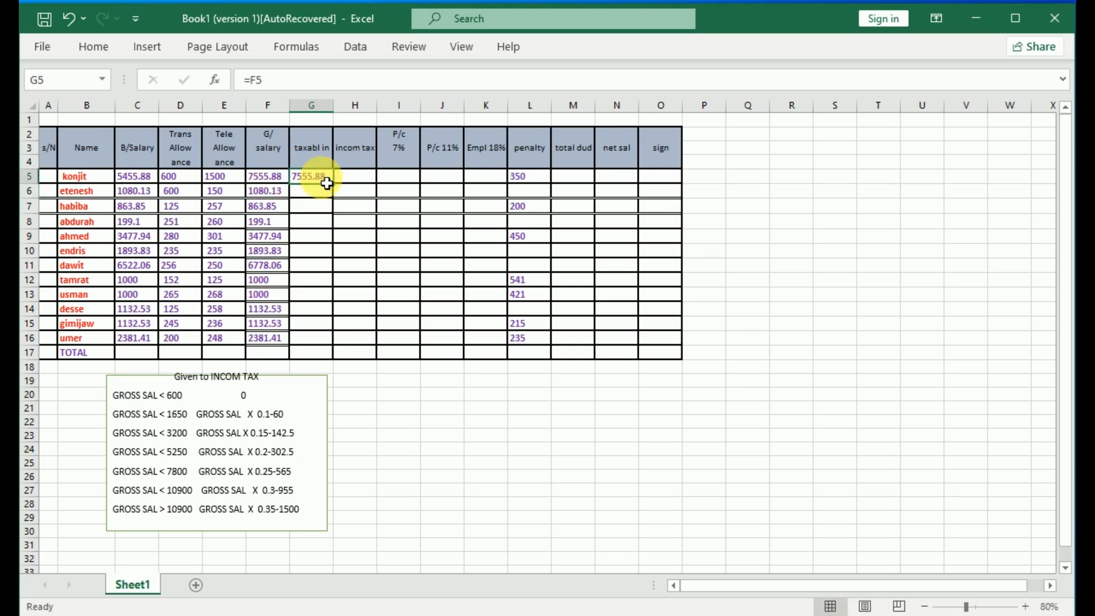
drag(341, 190, 337, 346)
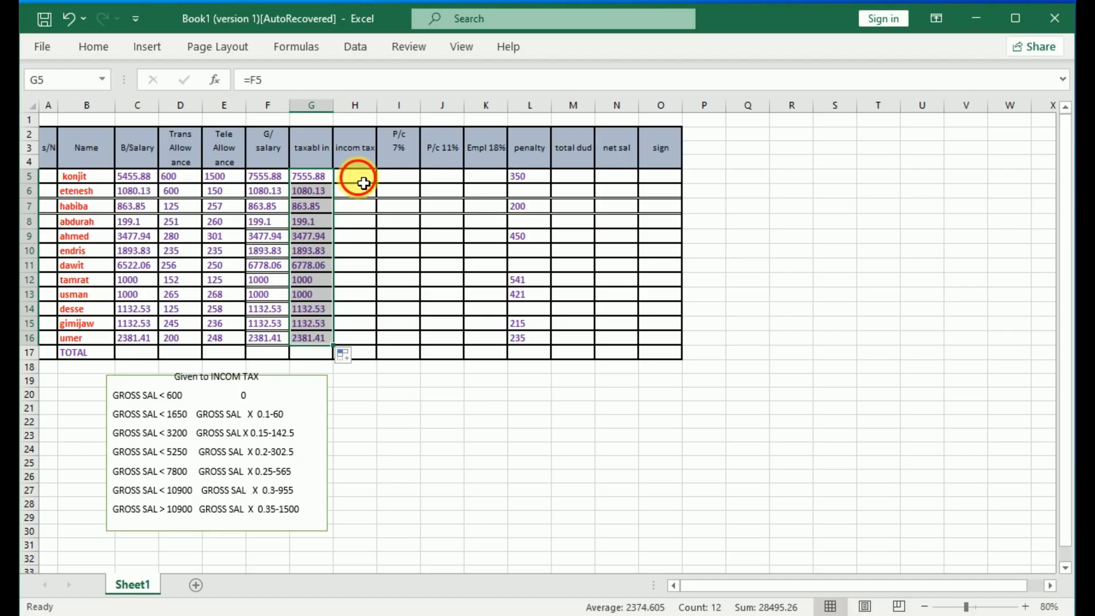
Step: Insert an IF function in income tax cell H5 with the logical test G5<600 and 0 as the value if true
click(364, 183)
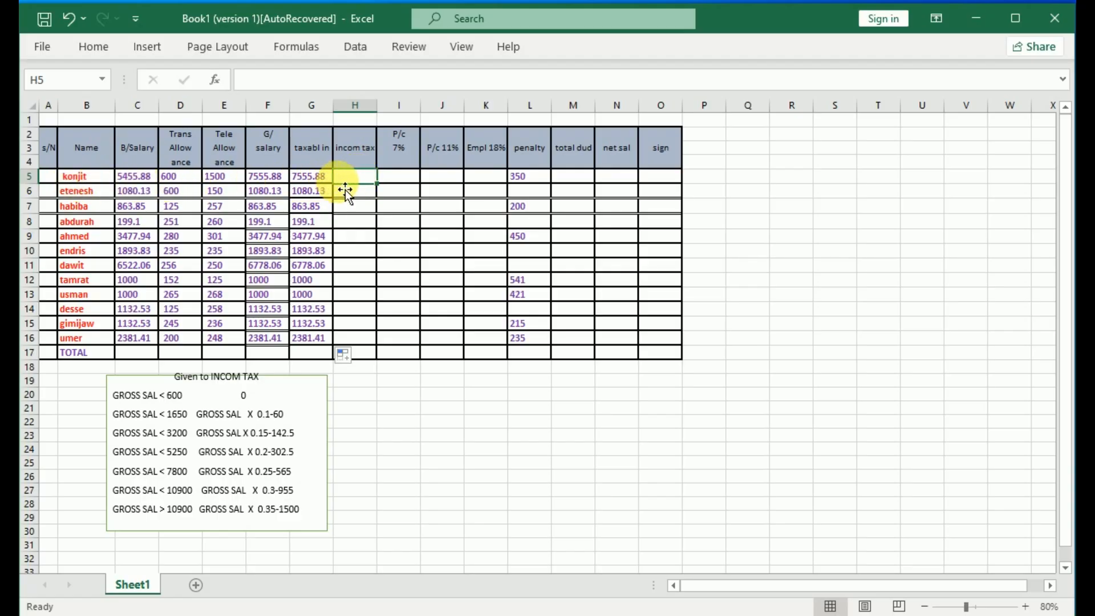
click(214, 79)
drag(520, 231, 396, 261)
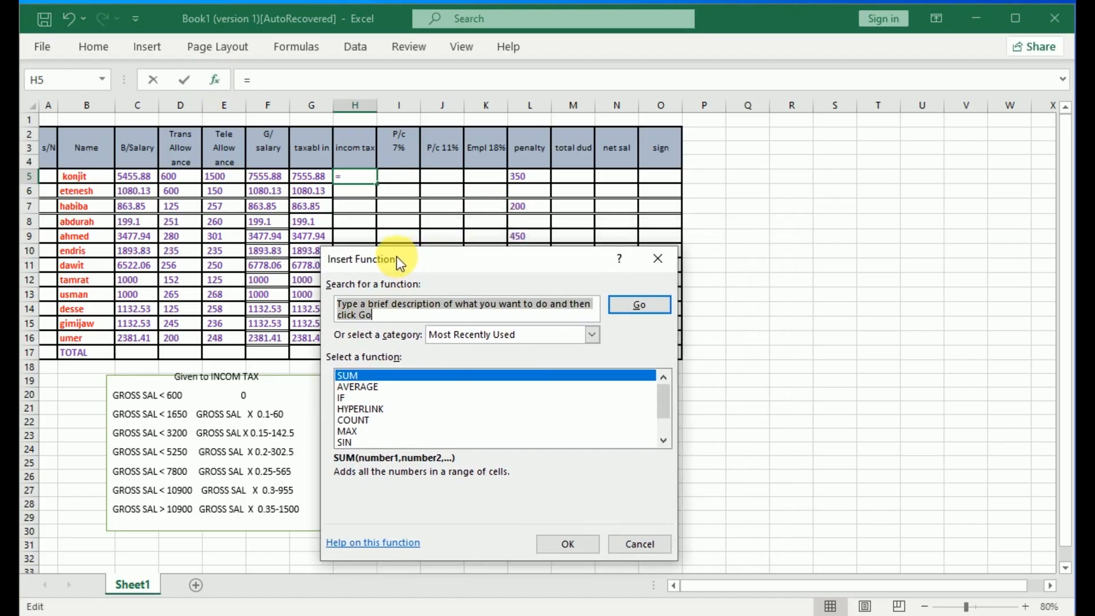
click(340, 397)
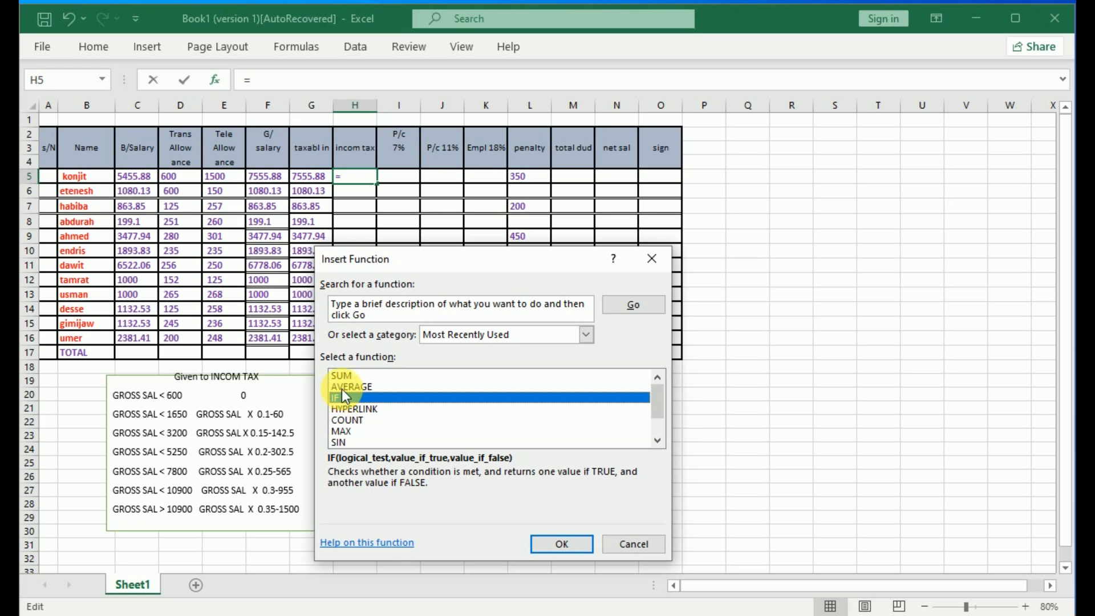
click(561, 544)
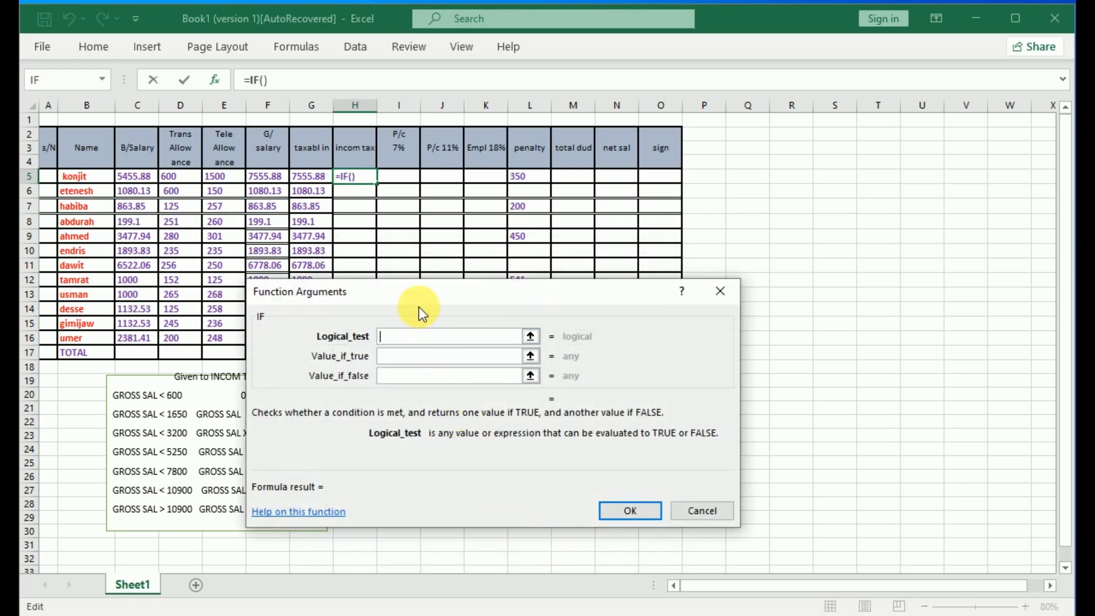
drag(419, 307, 477, 304)
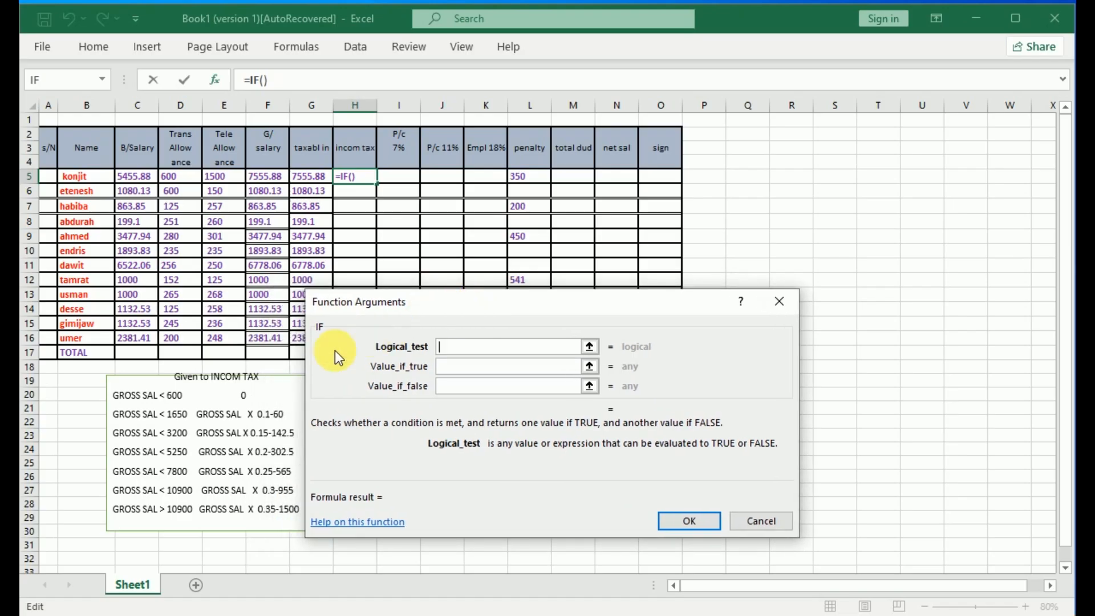
click(314, 177)
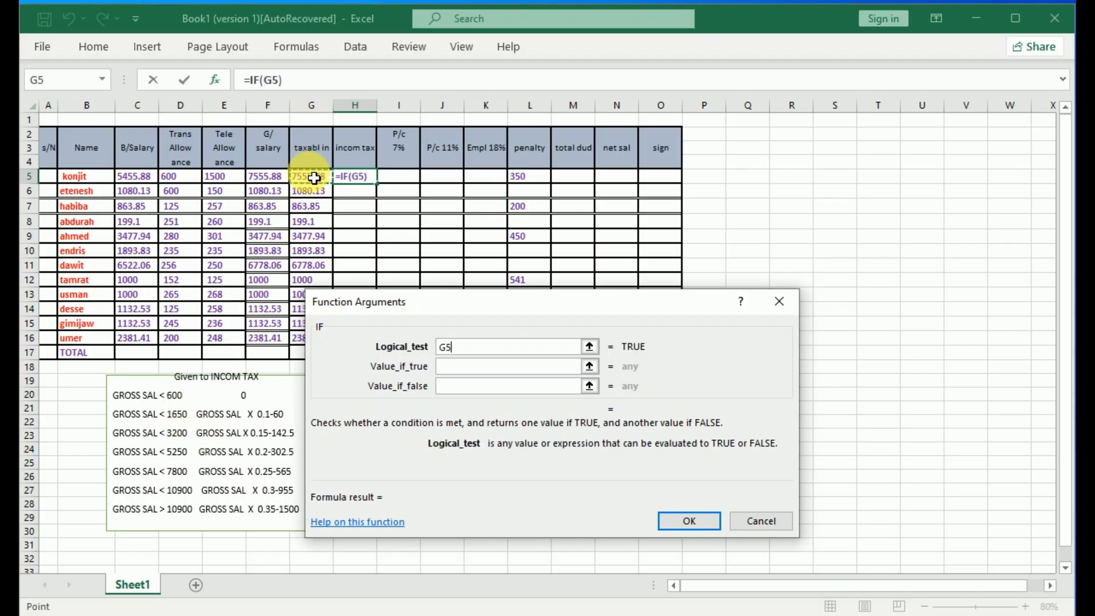
text(<)
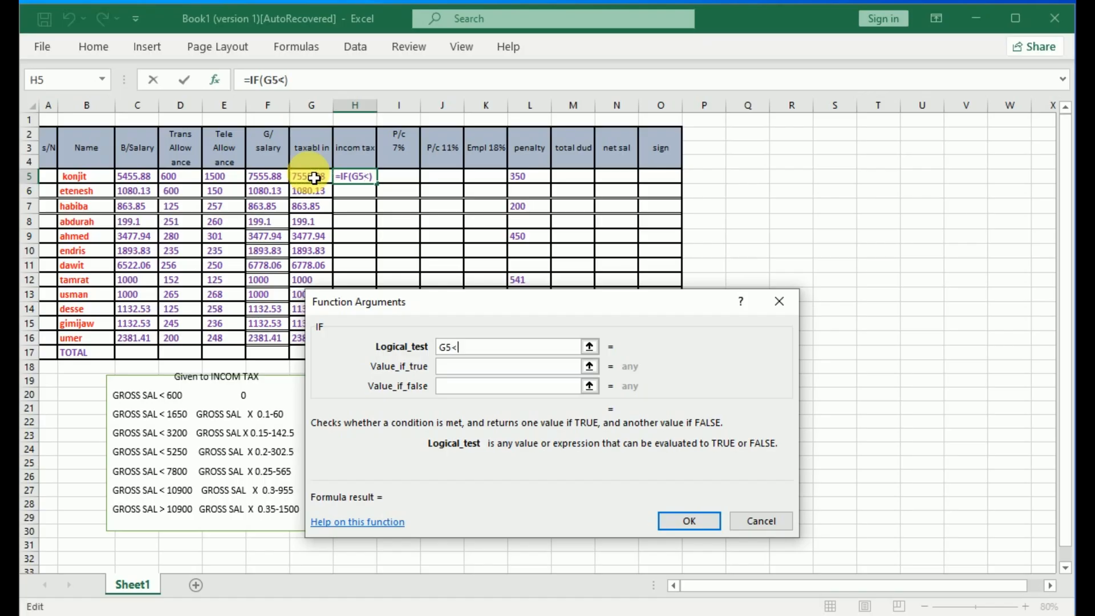
text(600)
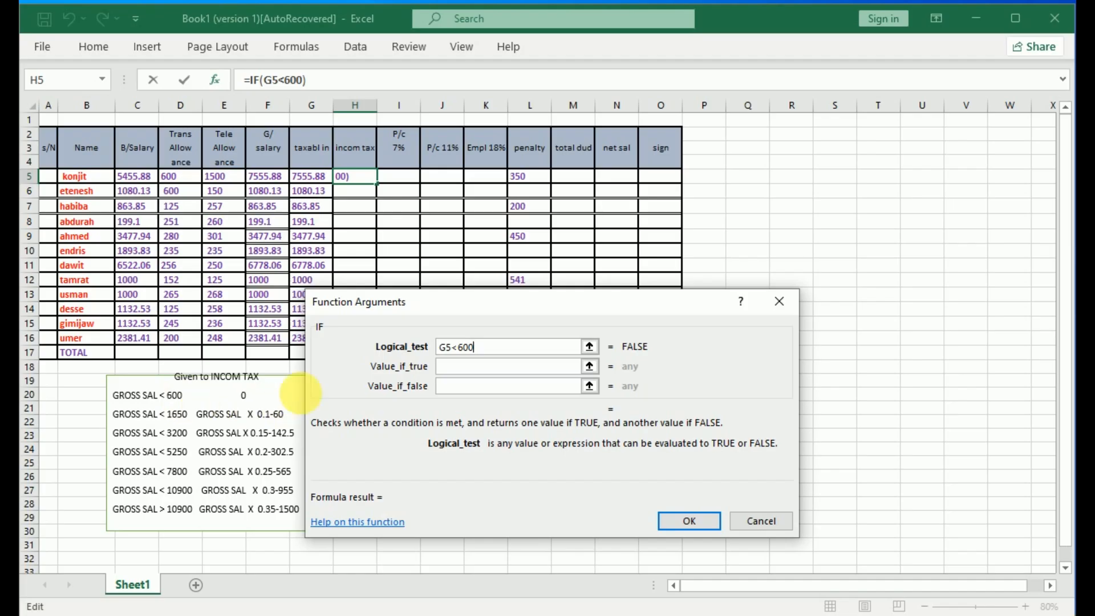
click(448, 369)
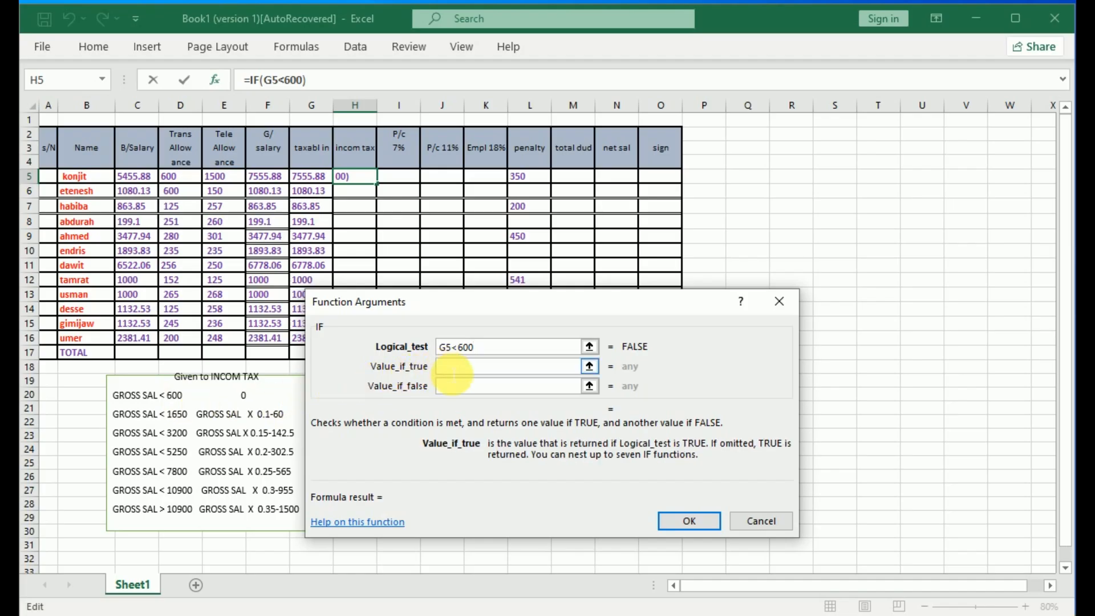
text(0)
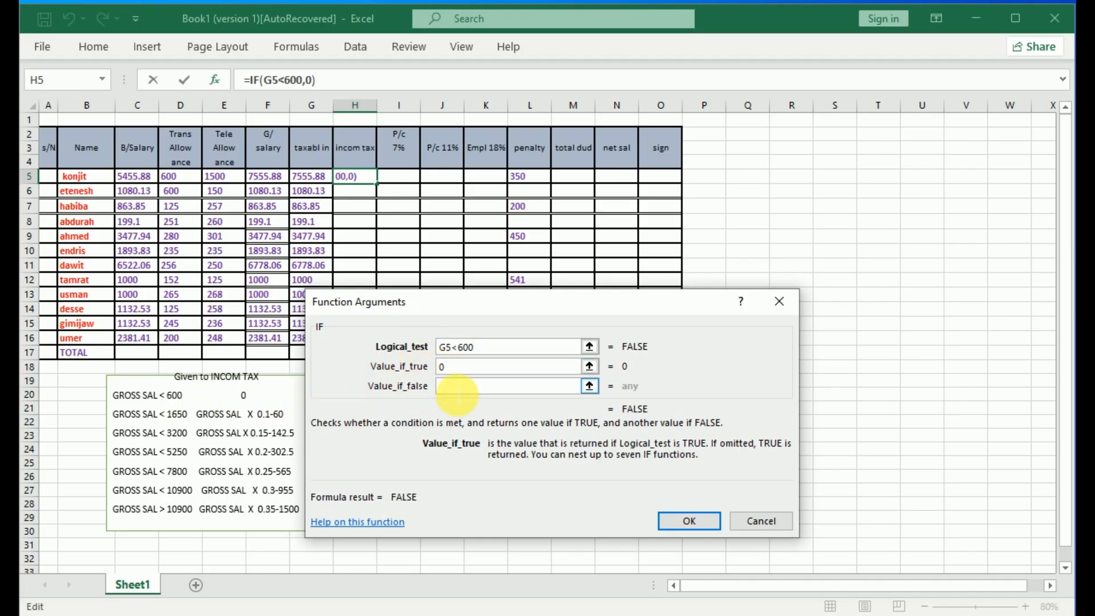
Step: Nest an IF as the value if false in H5, with logical test G5<1650 and G6*0.1-60 as the value if true
click(458, 394)
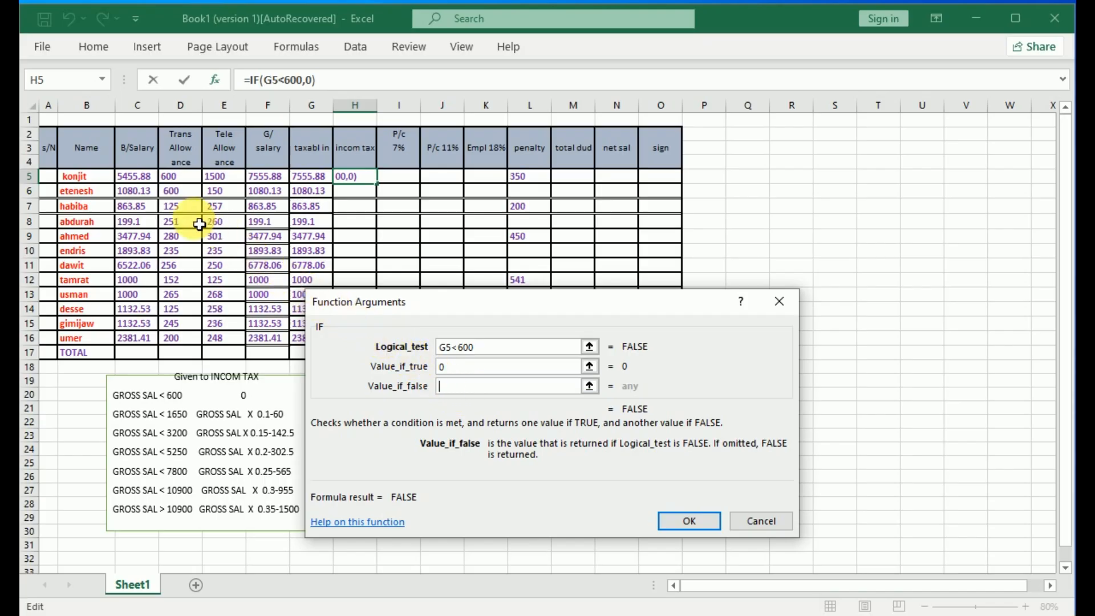
click(48, 83)
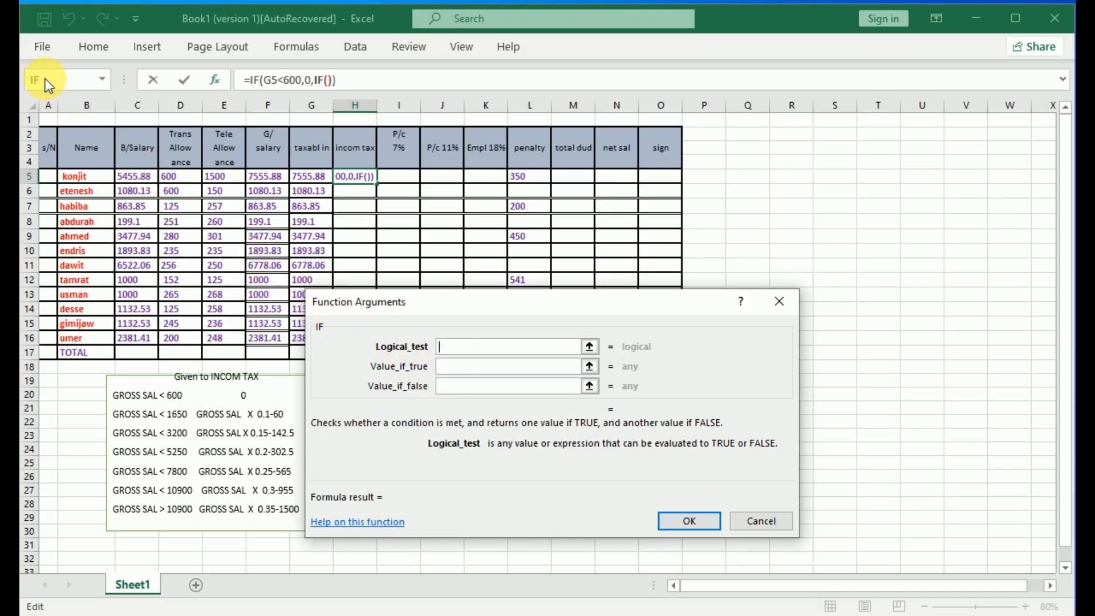
click(325, 182)
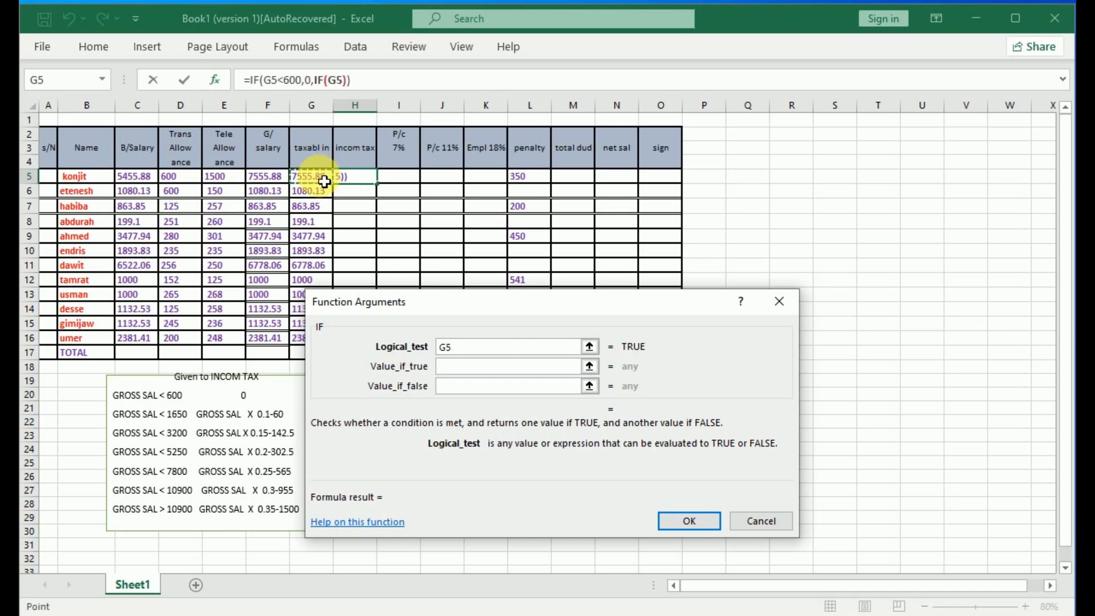
text(<)
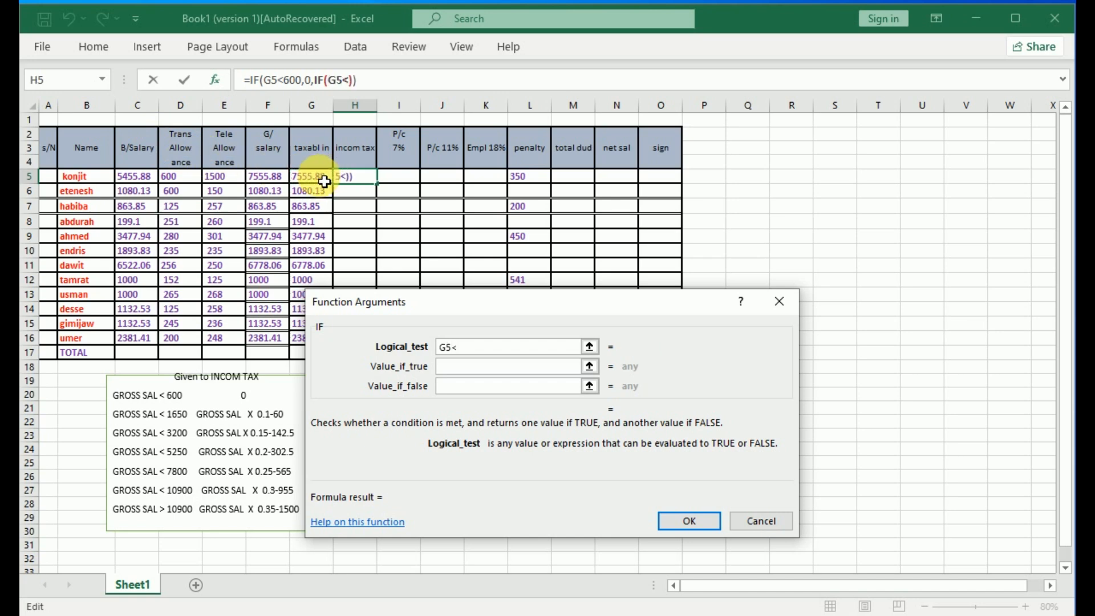
text(1650)
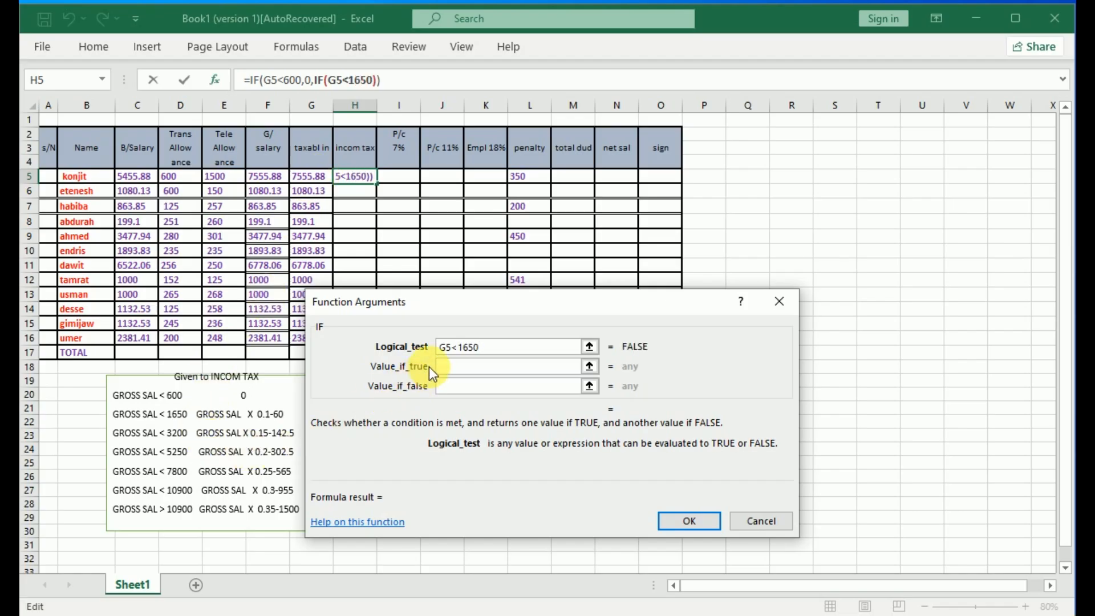
click(448, 366)
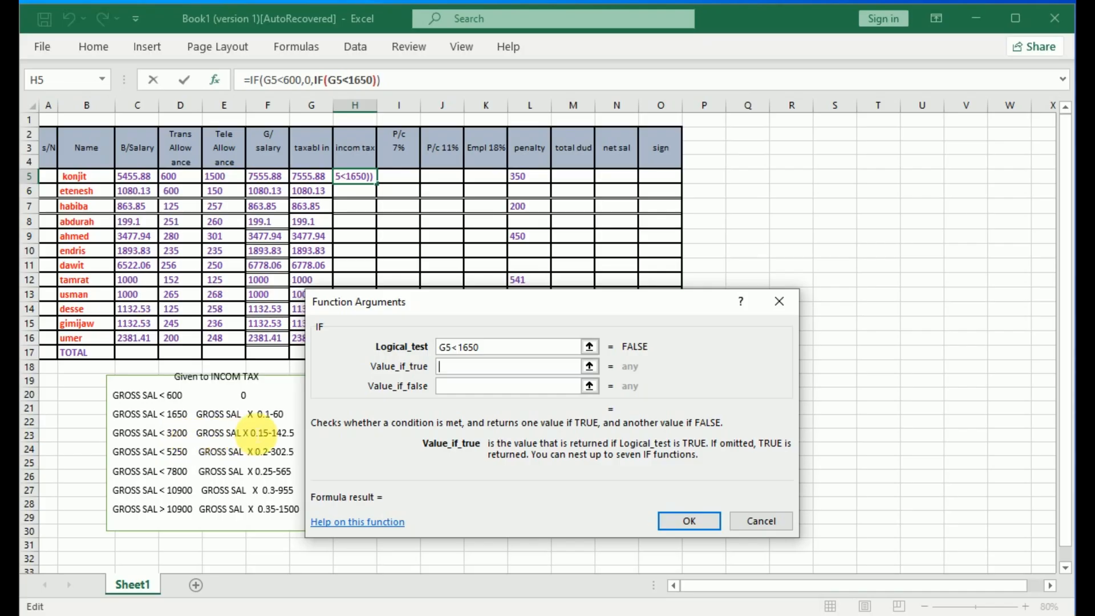
click(304, 196)
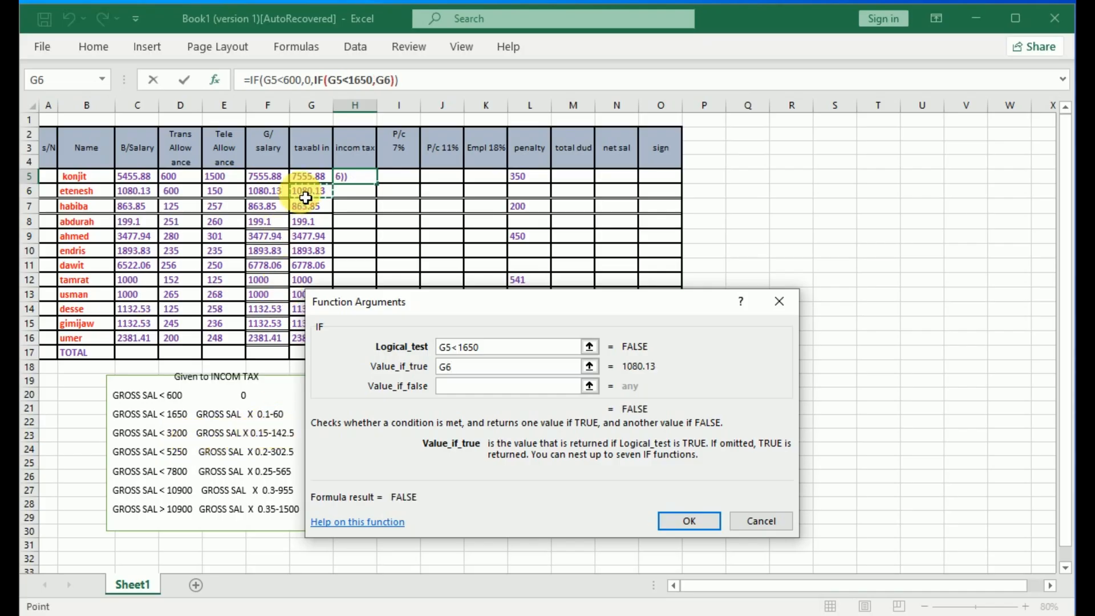
text(*)
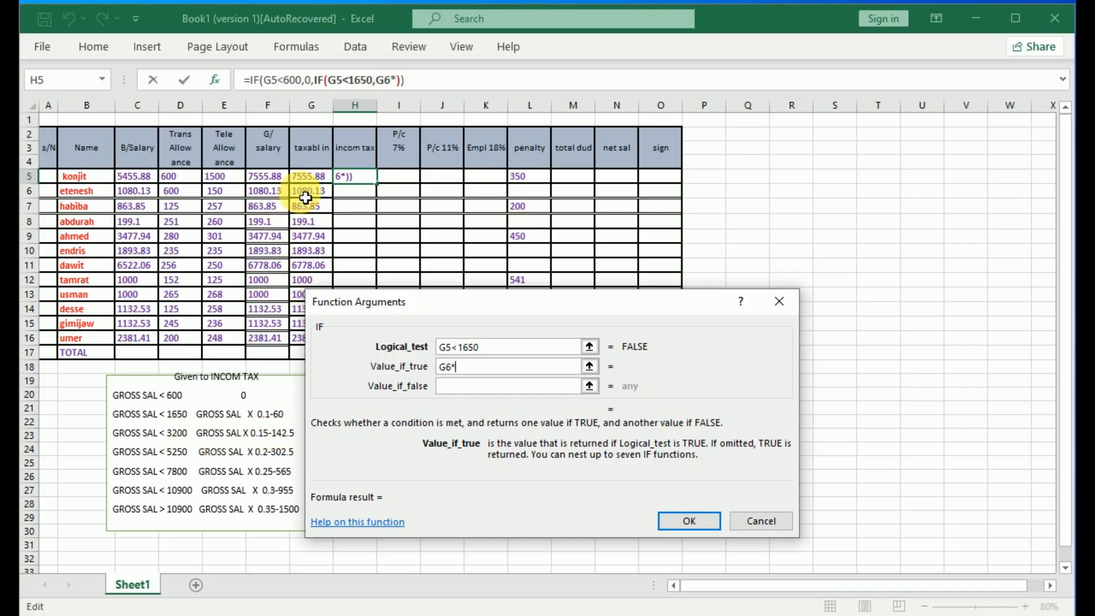
text(0.1)
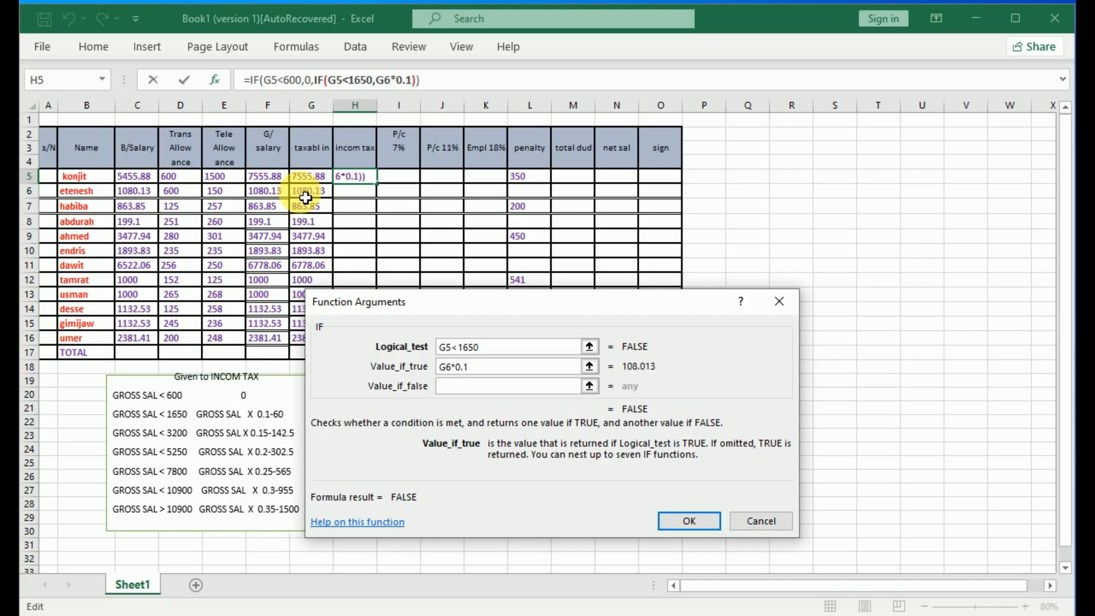
text(-60)
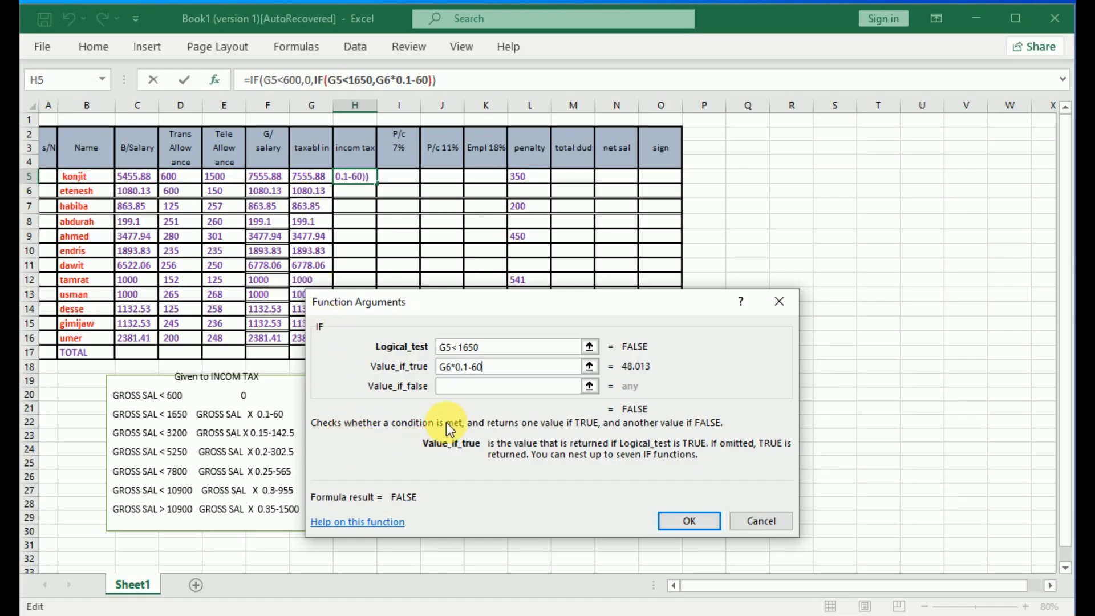
Step: Nest a third IF as the value if false, testing G5<3200 and returning G5*0.15-142.5 if true
click(462, 389)
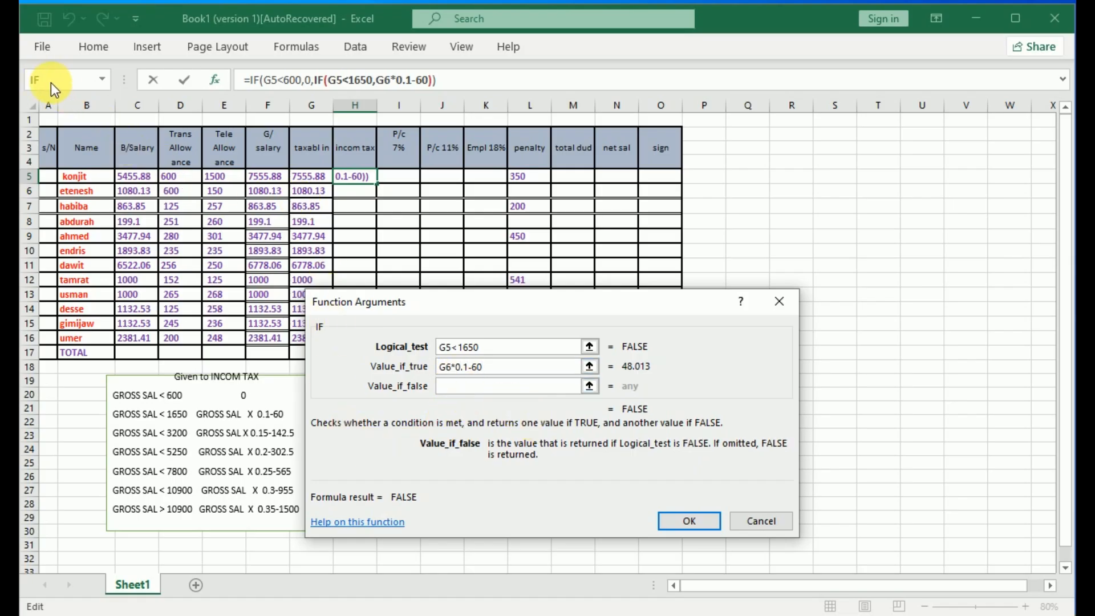
click(47, 80)
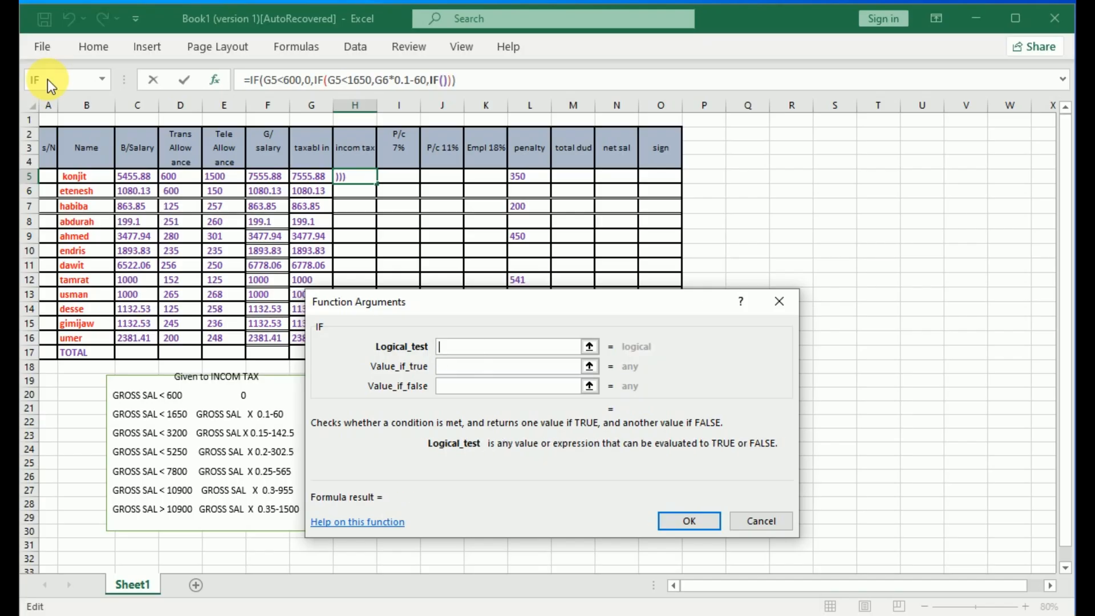
click(318, 183)
text(<)
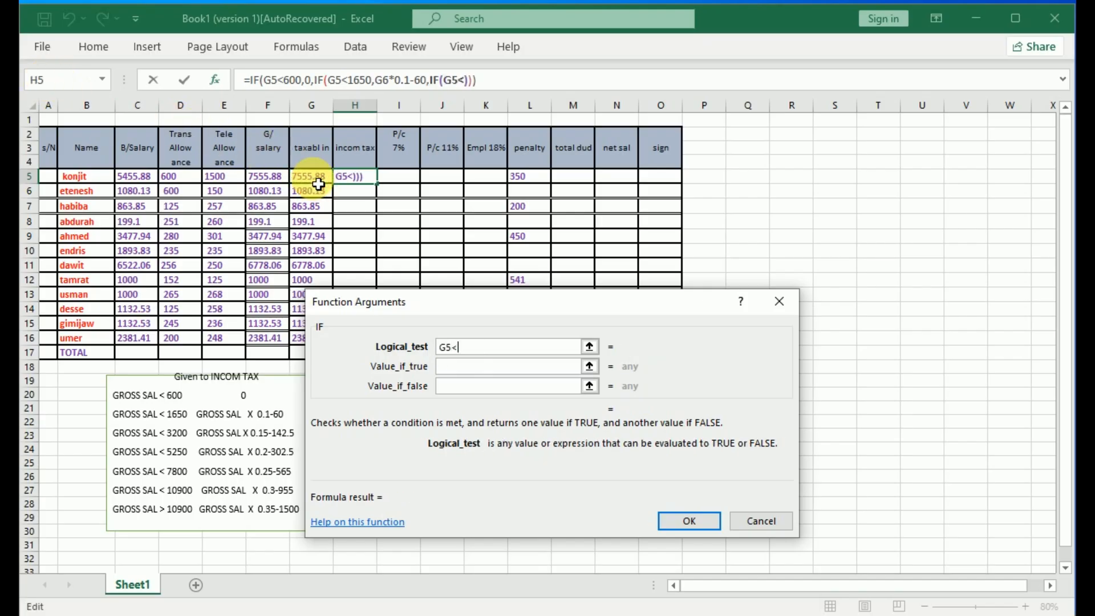
text(3200)
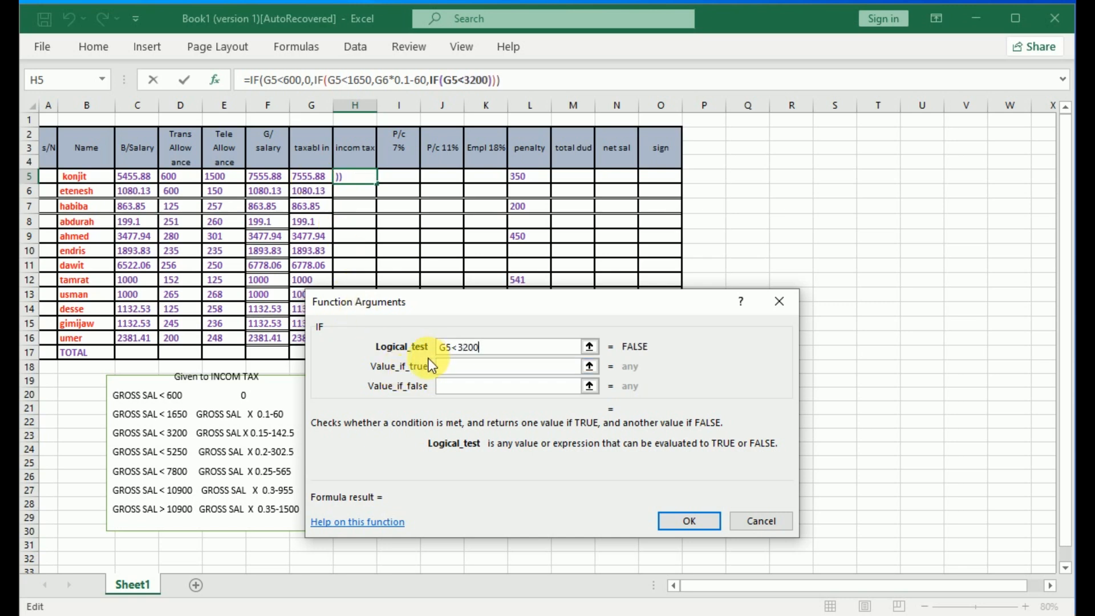
click(450, 369)
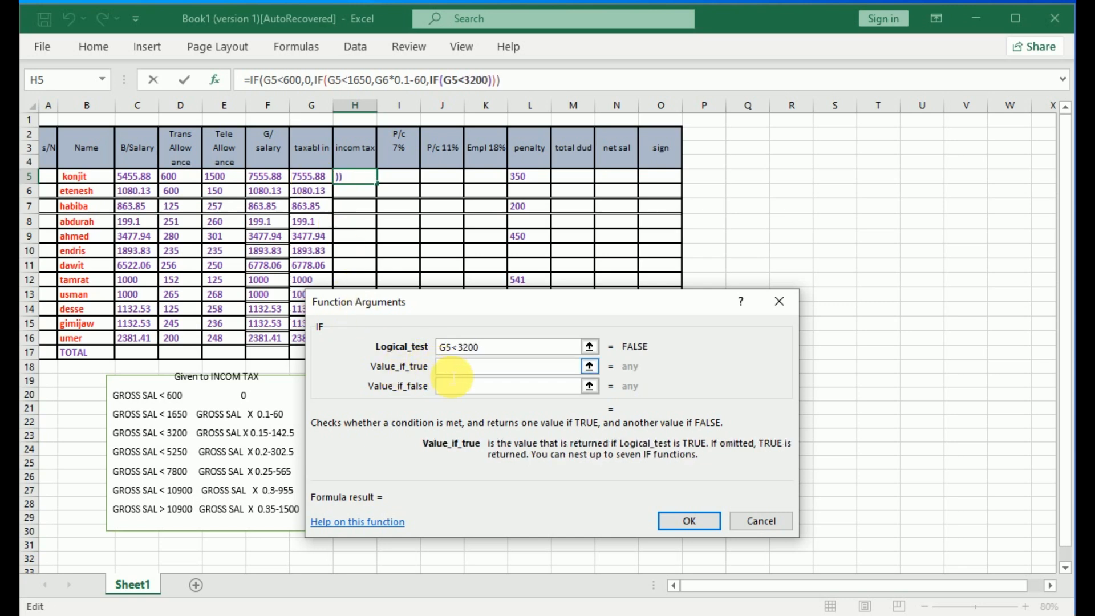
click(313, 182)
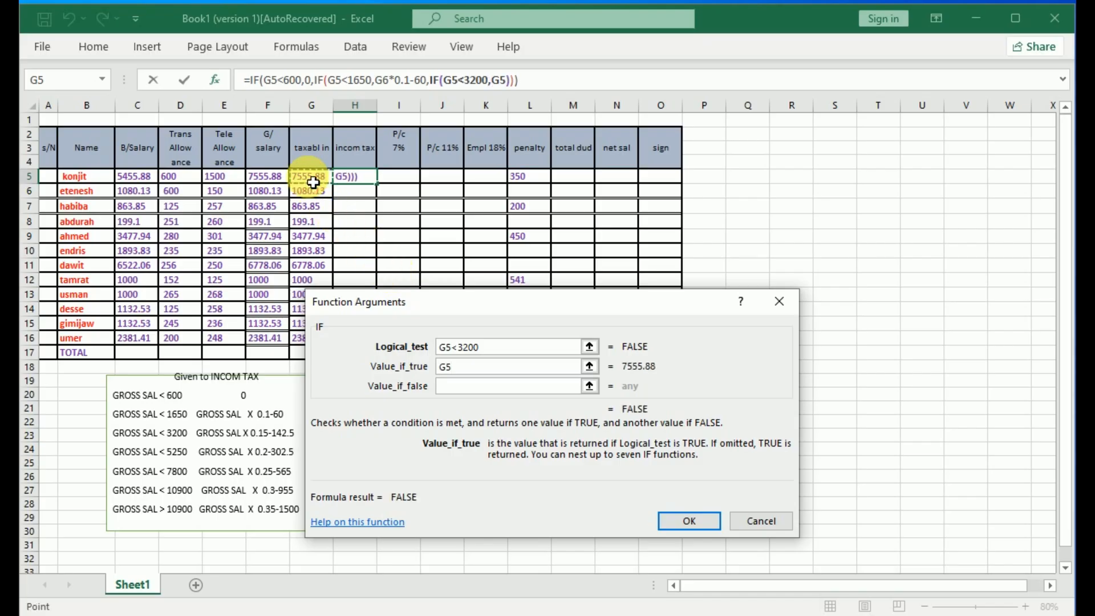
text(*)
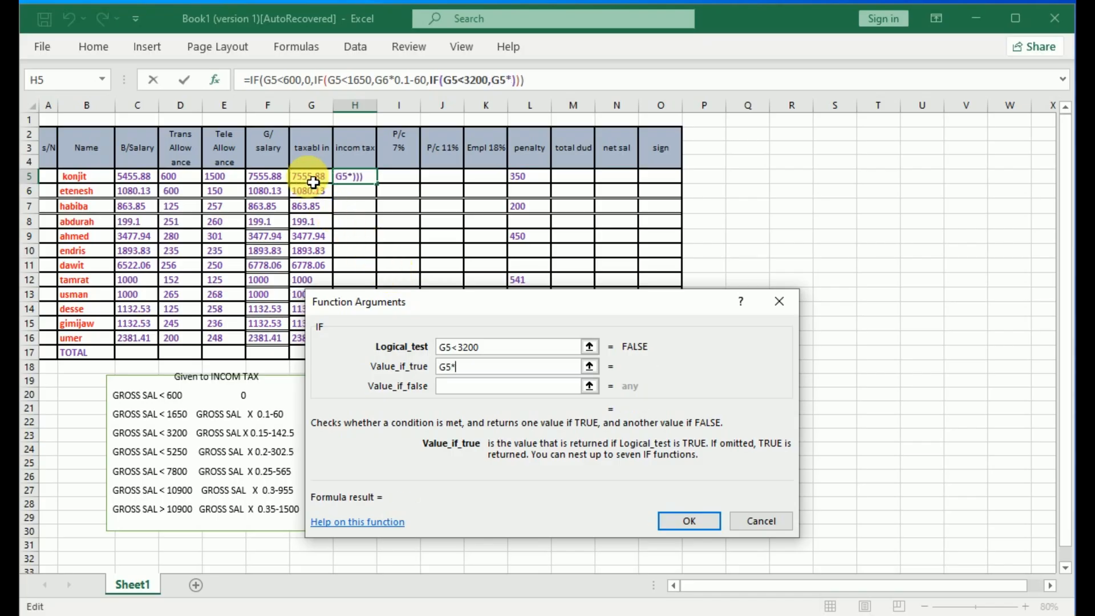
text(0.15)
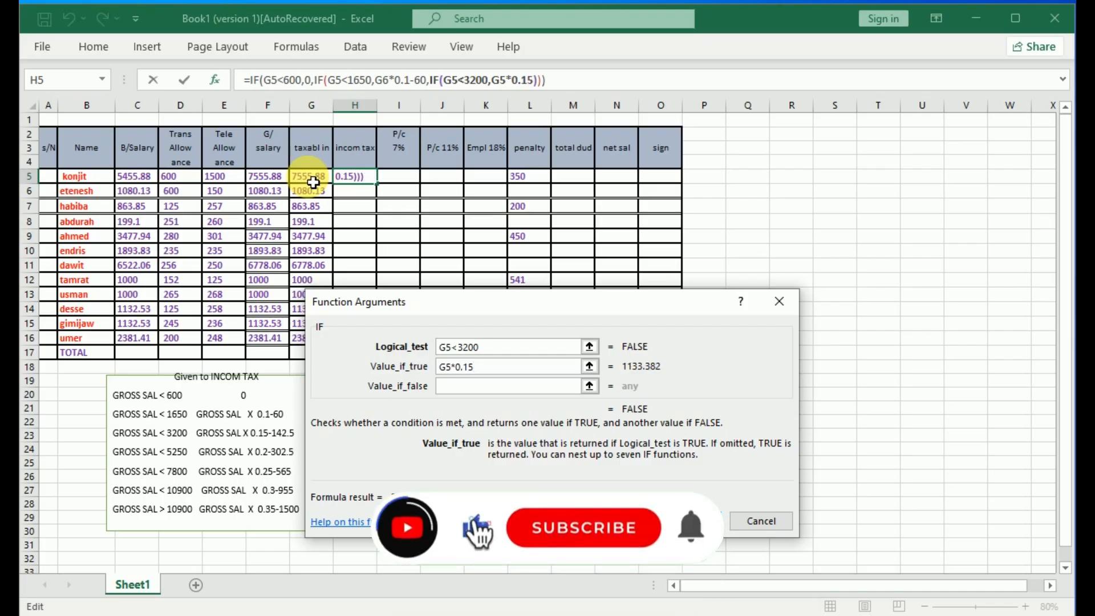
text(-142.5)
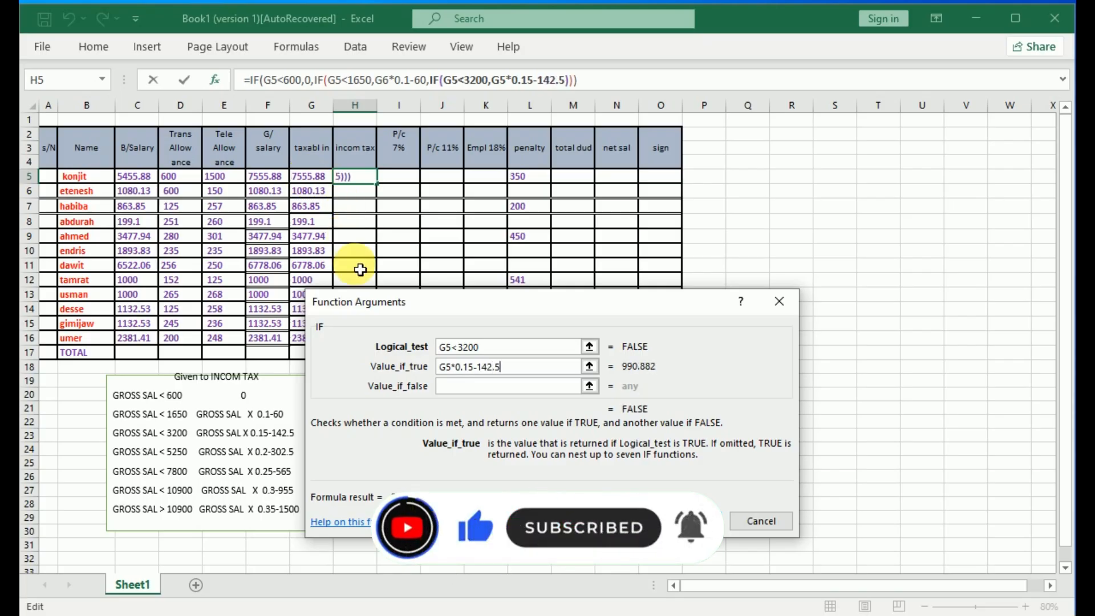
Step: Nest a fourth IF as the value if false, testing G5<5250 and returning G5*0.2-302.5 if true
click(456, 392)
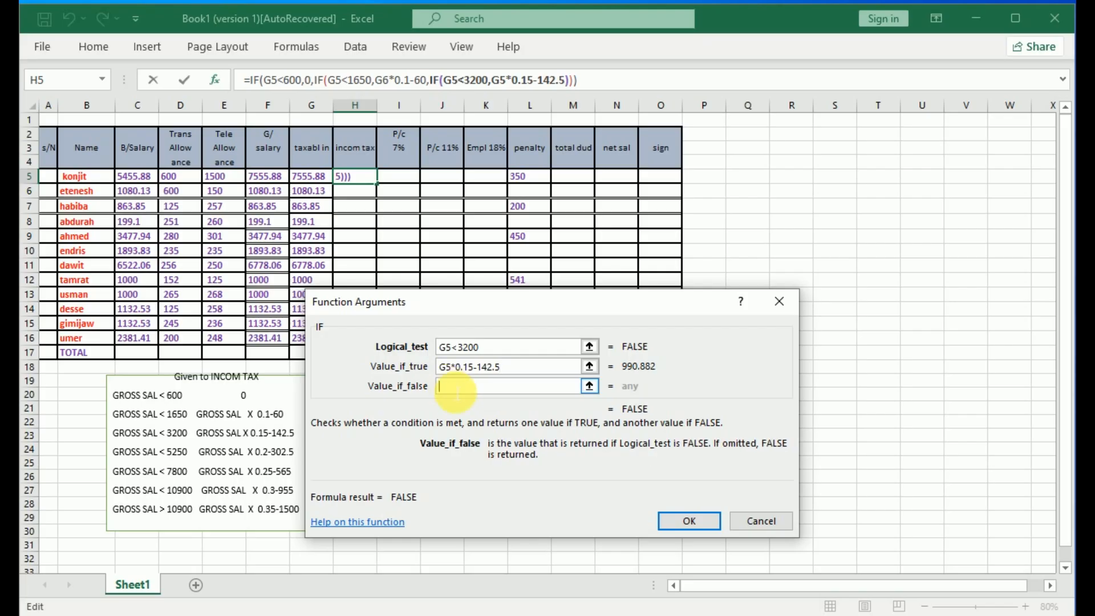
click(41, 80)
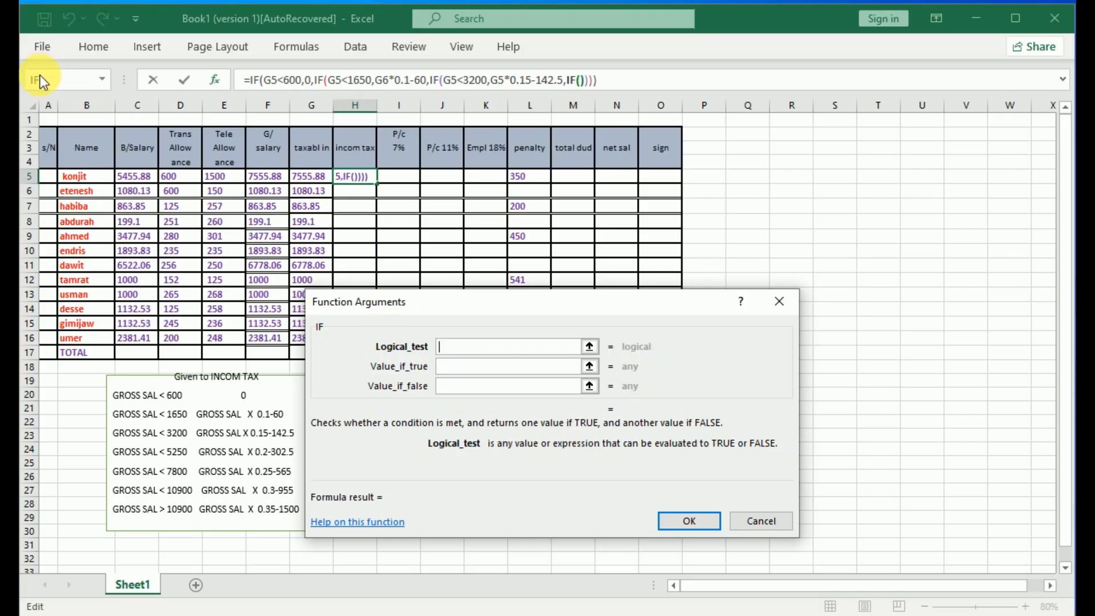
click(311, 182)
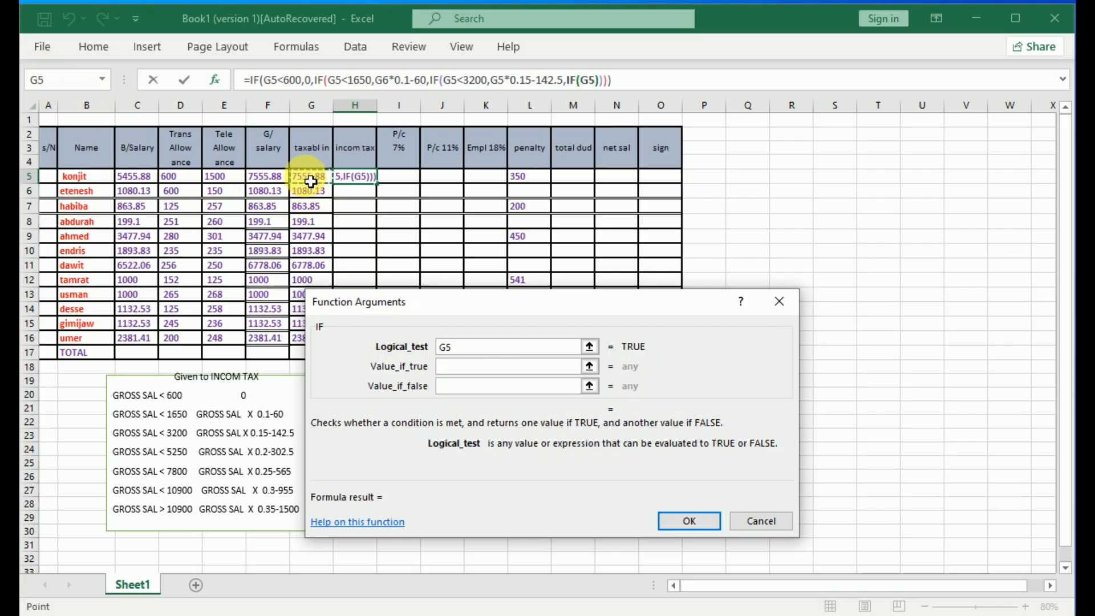
text(<)
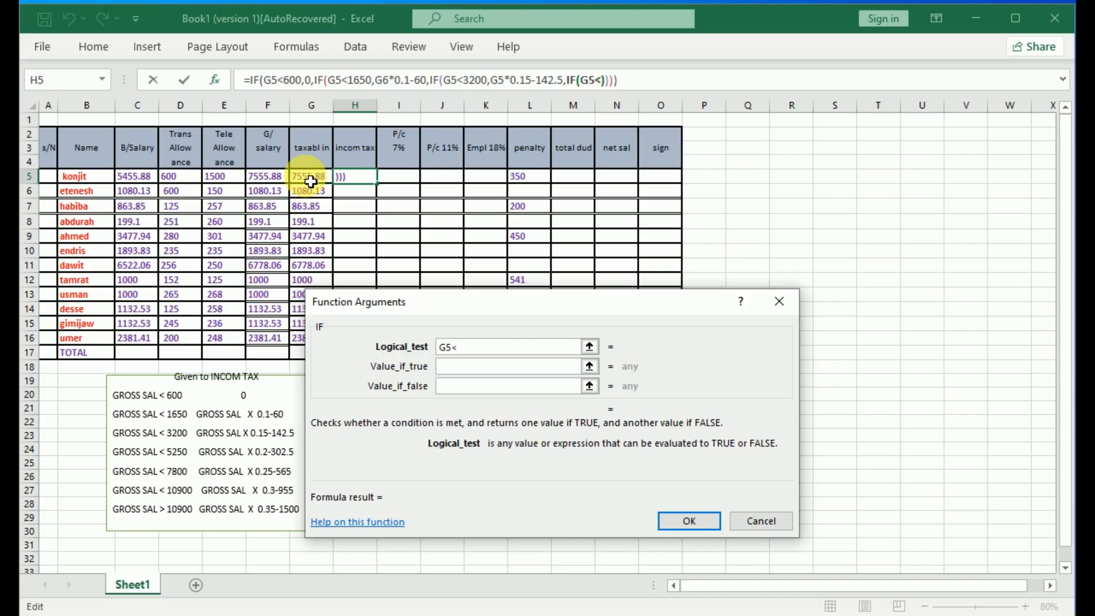
text(52)
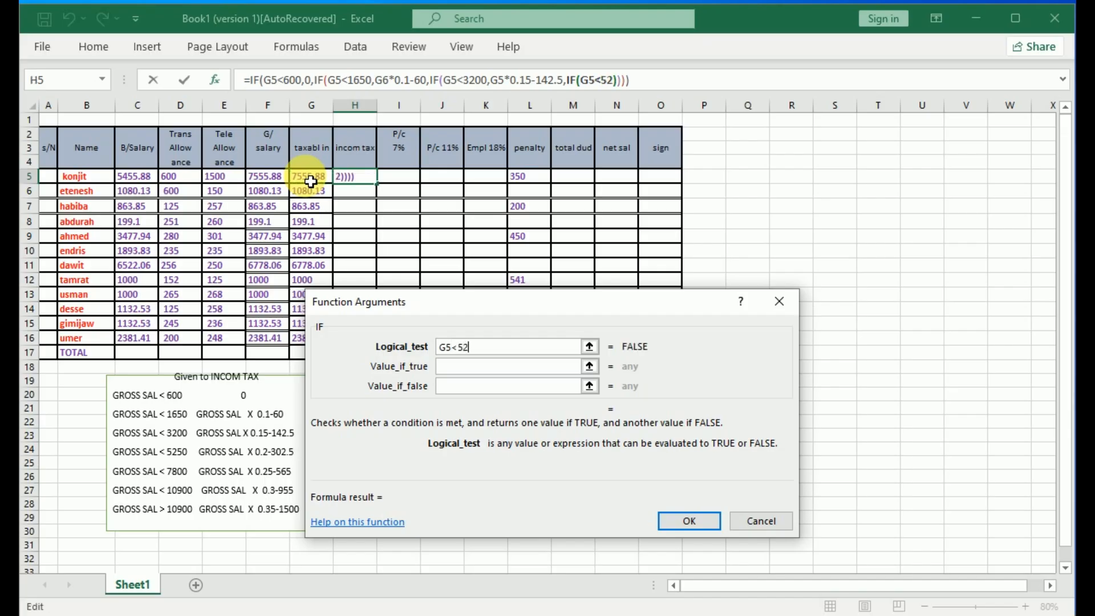
text(0)
key(BackSpace)
text(50)
click(451, 381)
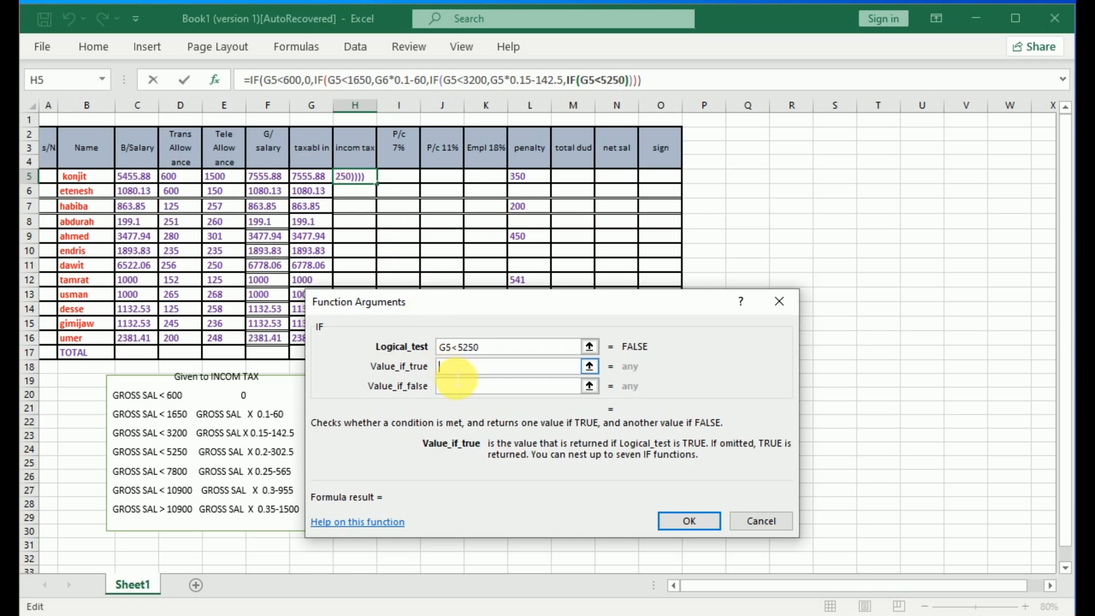
click(313, 178)
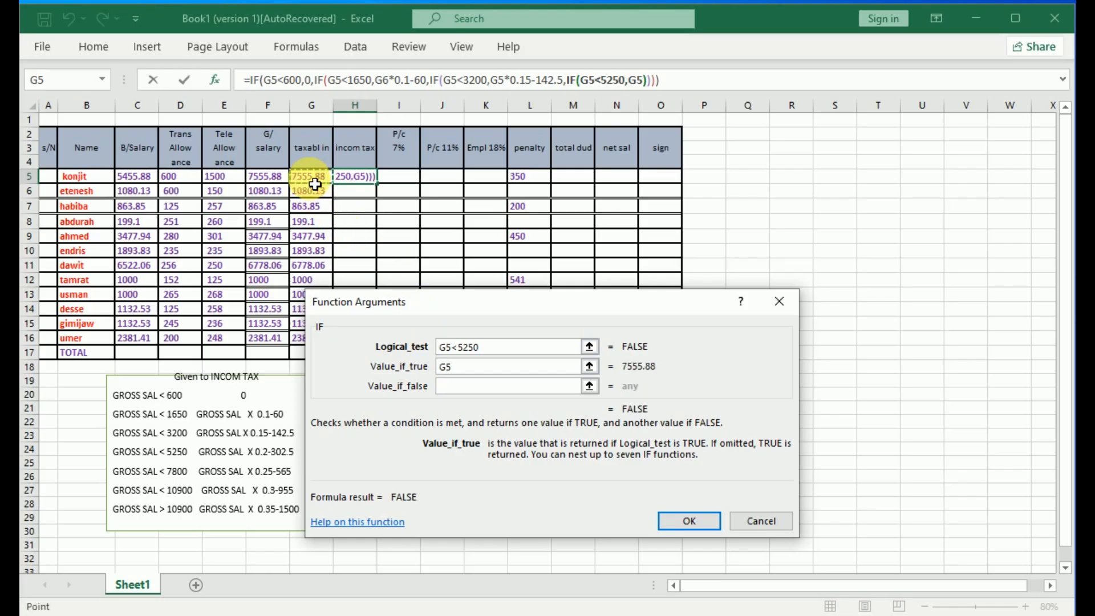
text(*)
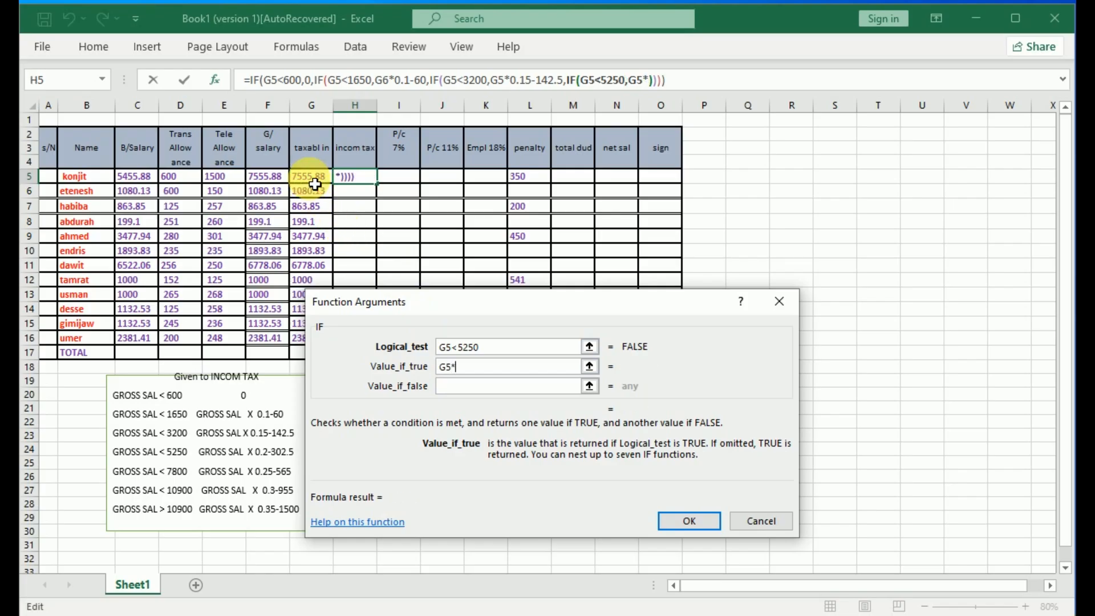
text(0.2)
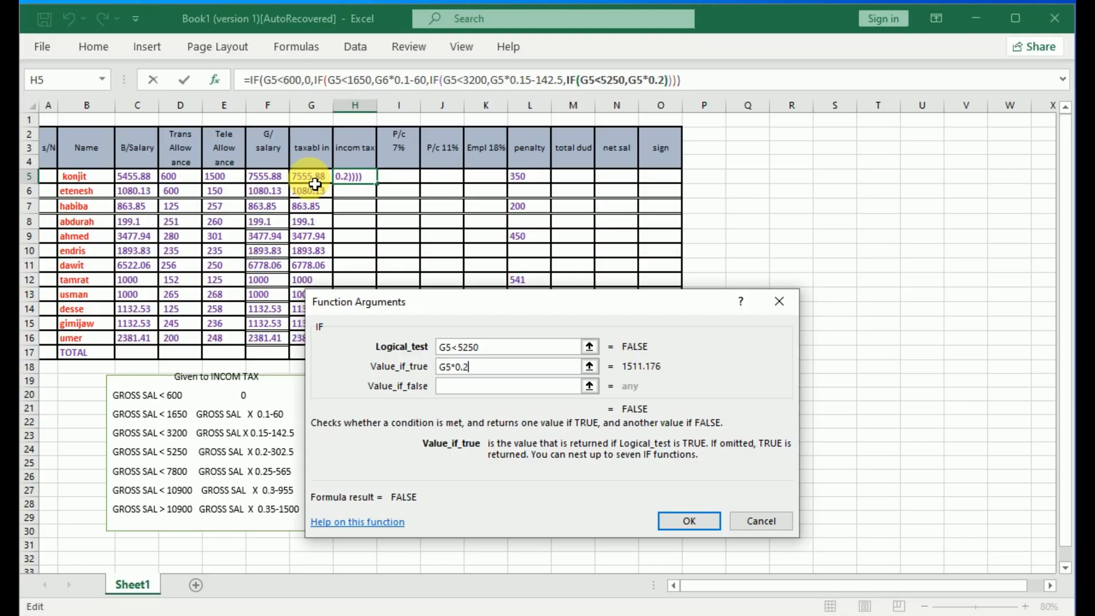
text(-30)
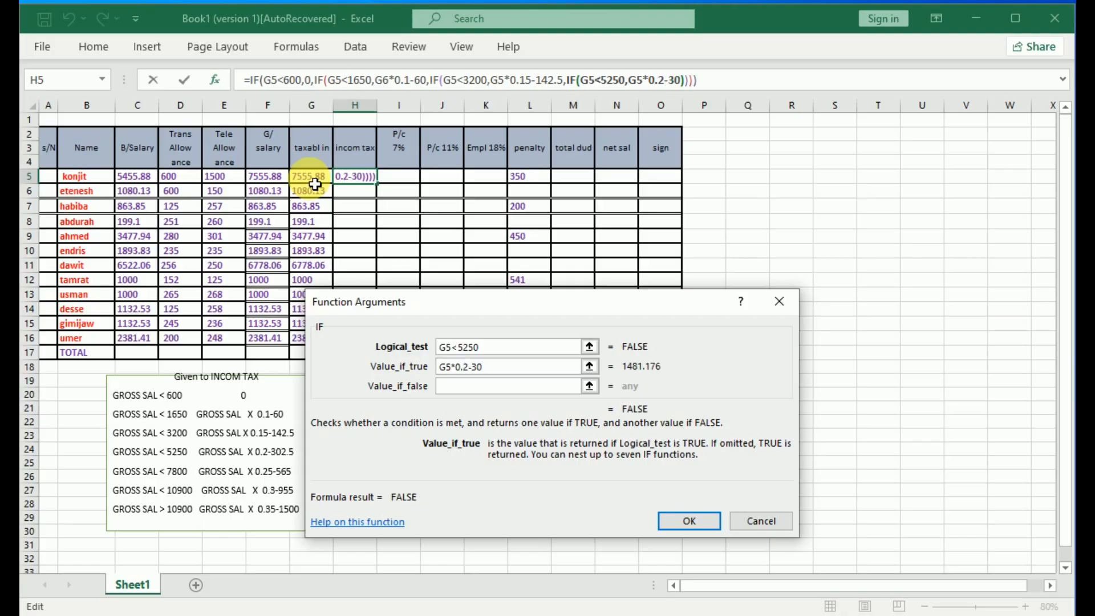
text(2.5)
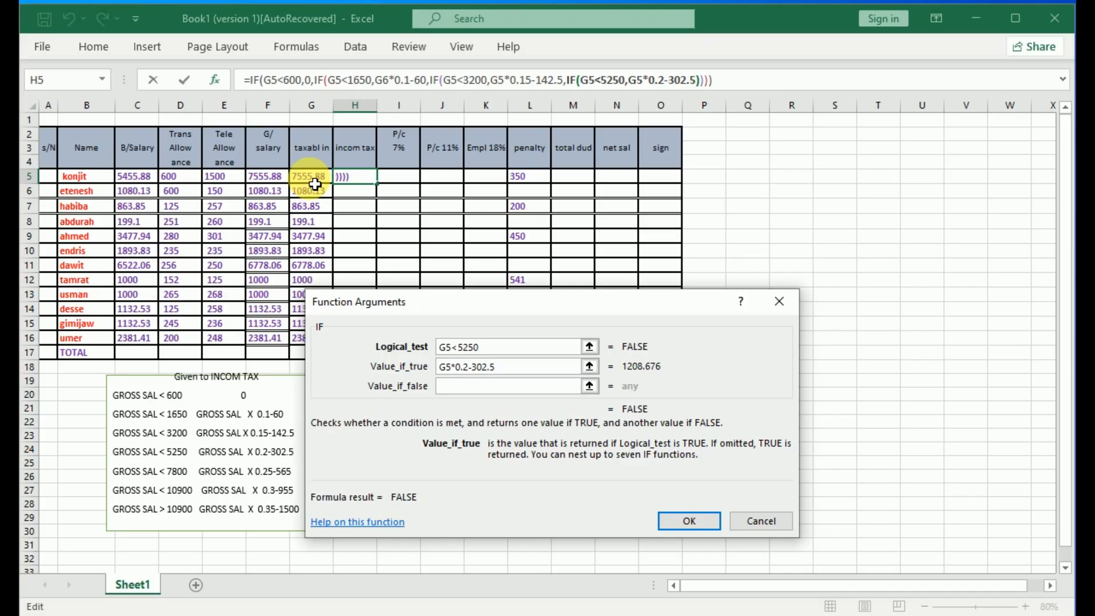
Step: Nest a fifth IF as the value if false, testing G5<7800 and returning G5*0.25-565 if true
click(467, 392)
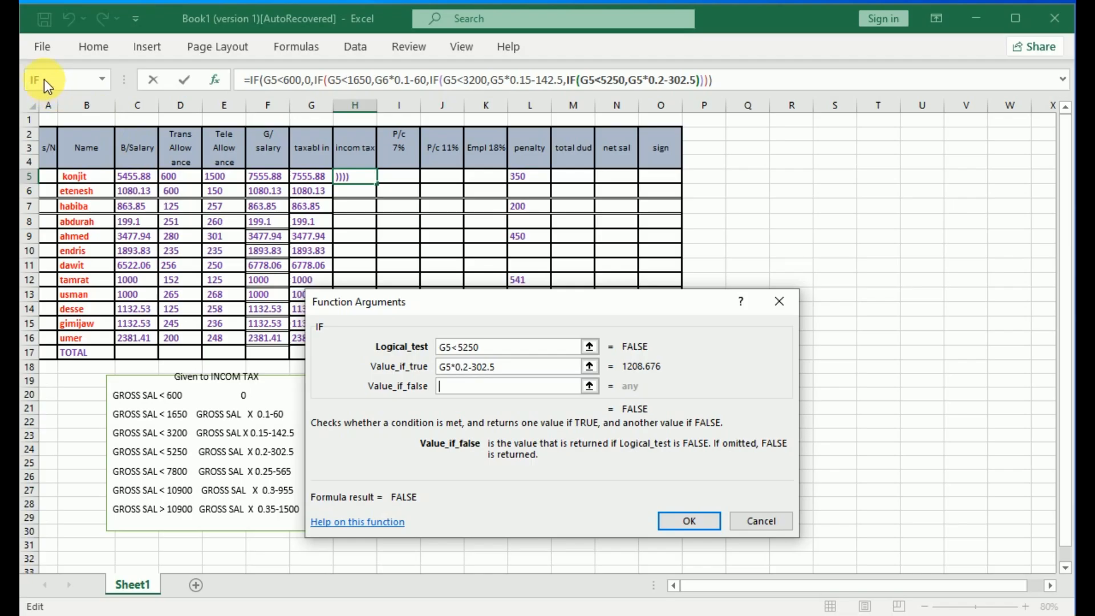
click(43, 80)
click(315, 182)
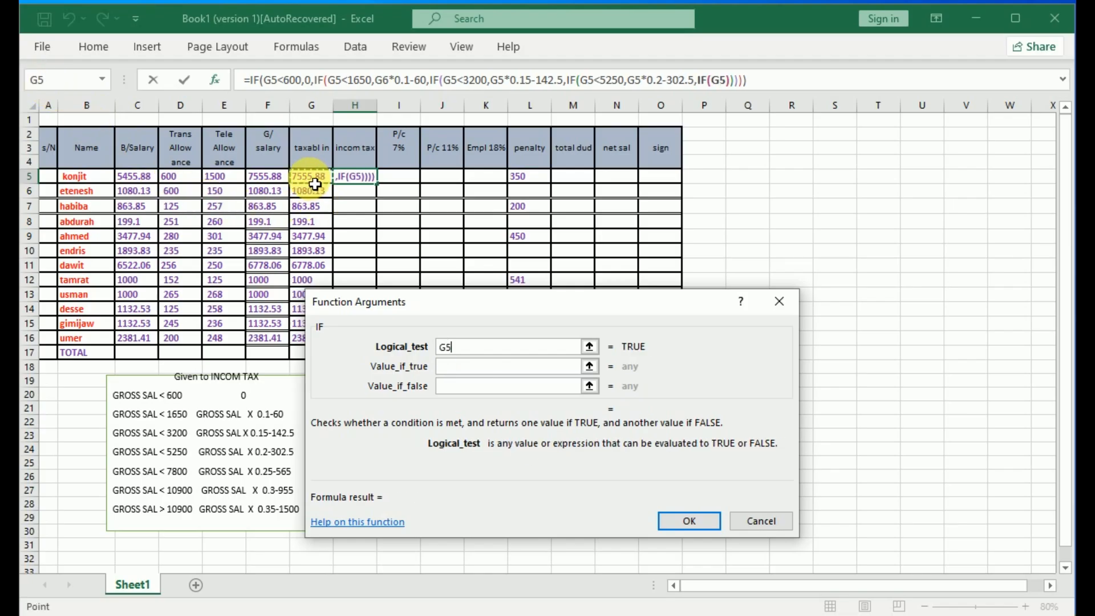
text(<)
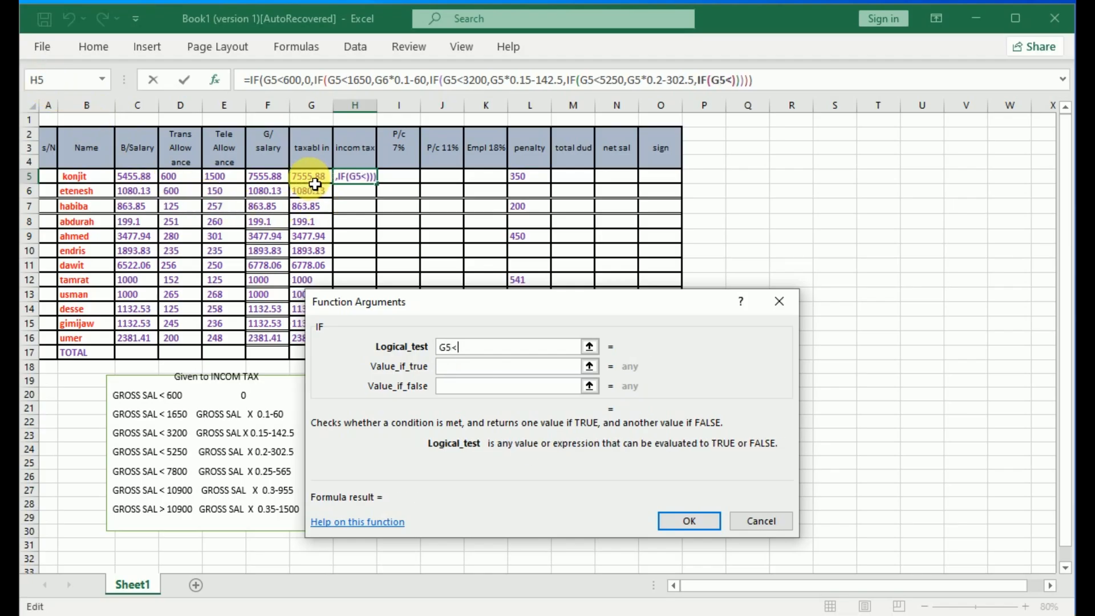
text(7800)
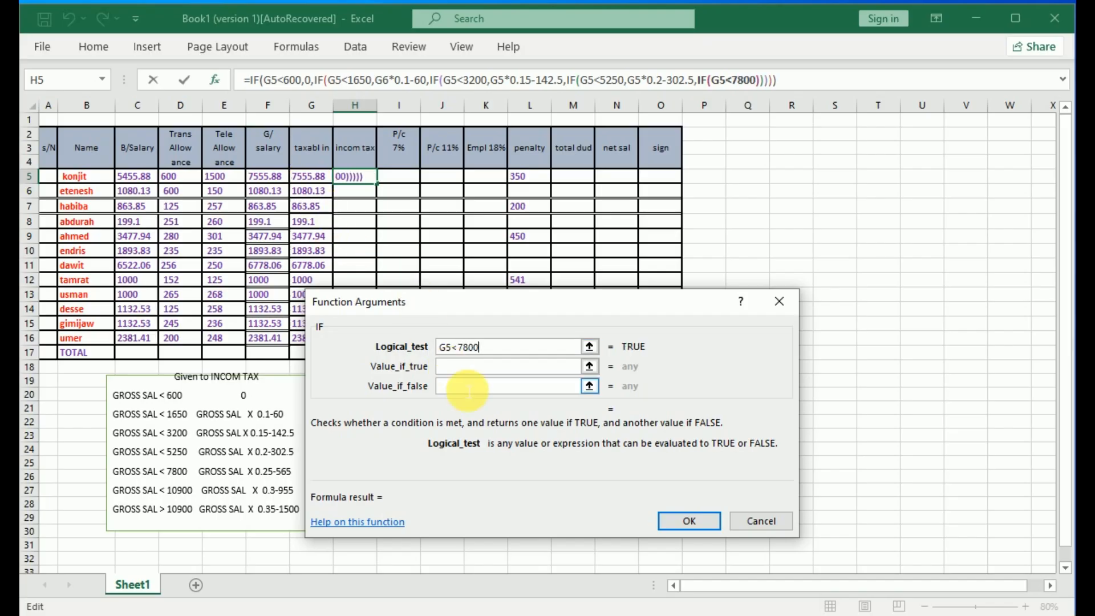
click(454, 370)
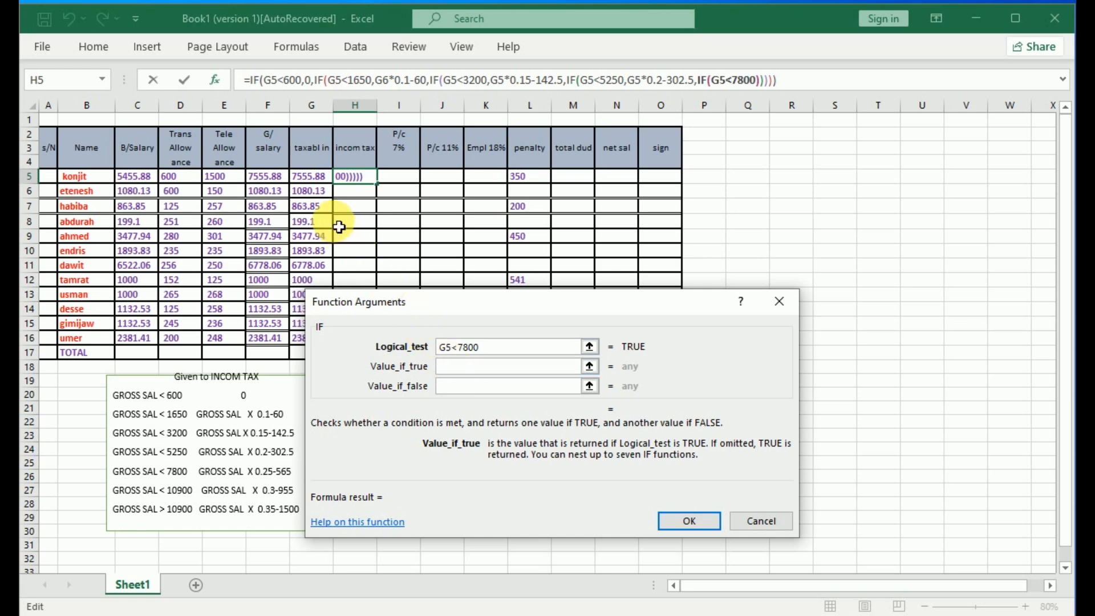
click(311, 180)
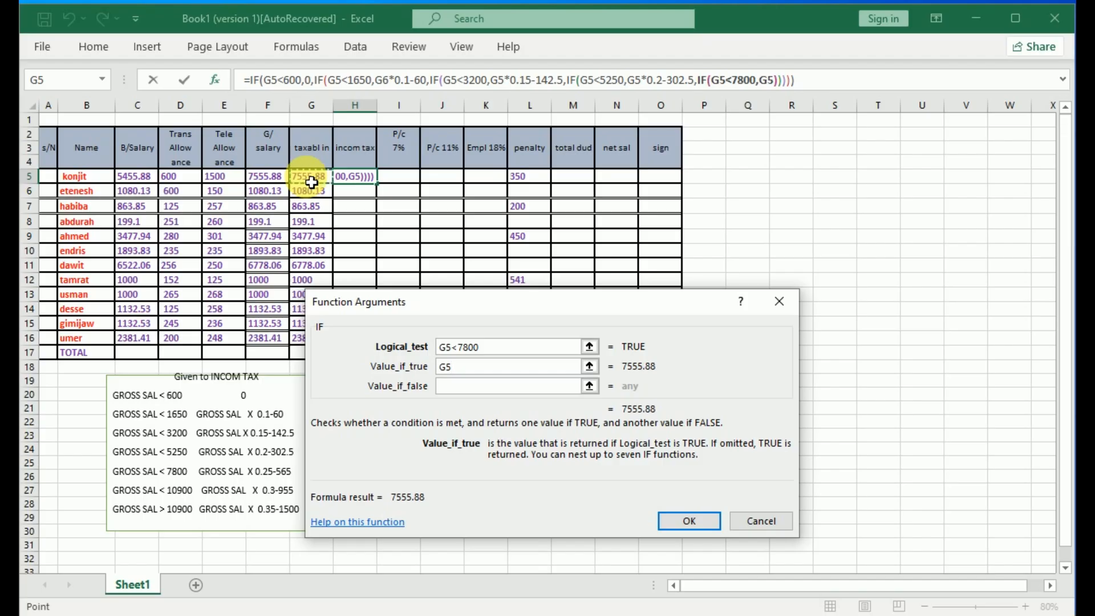
text(*)
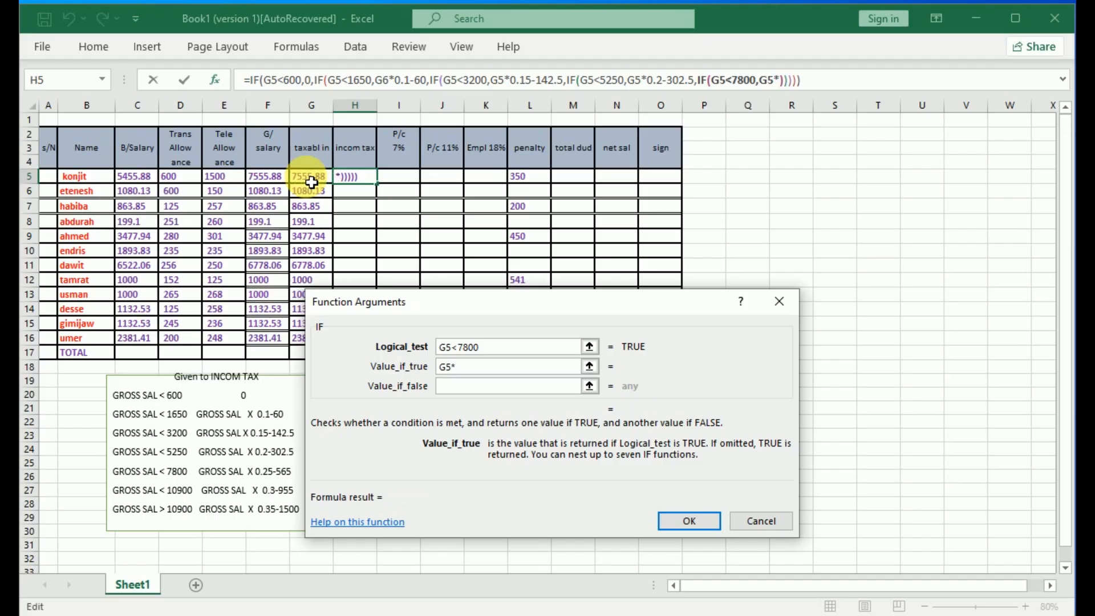
text(0.2)
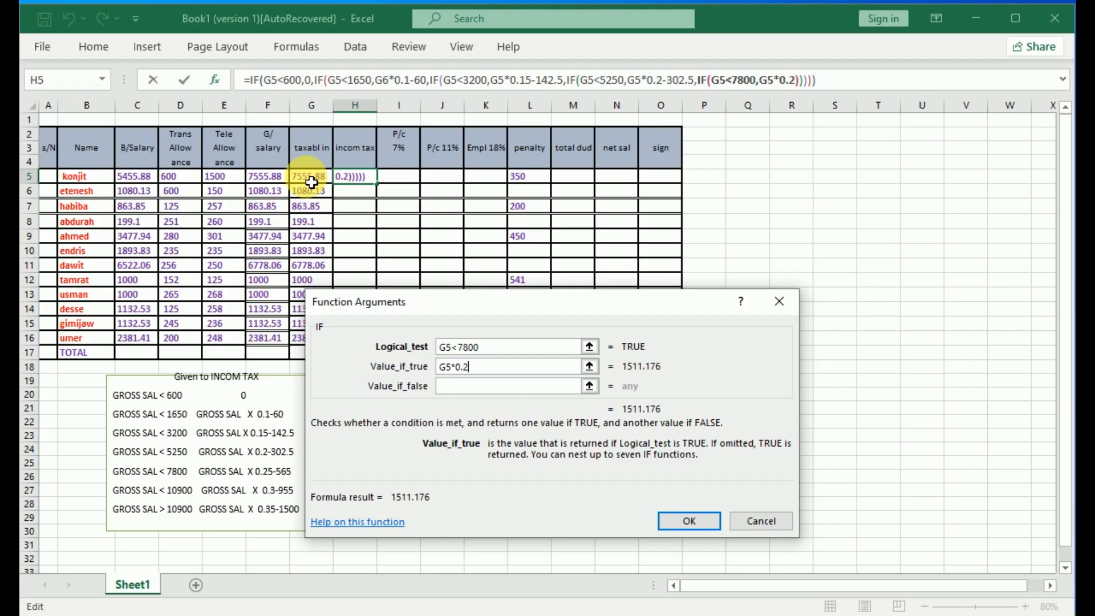
text(5-)
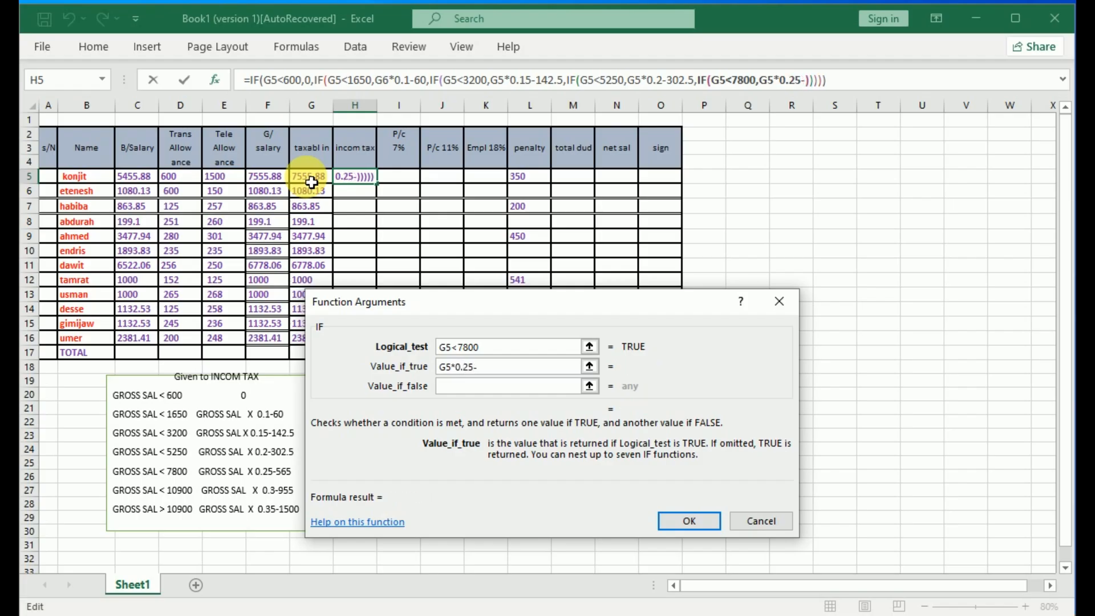
text(56)
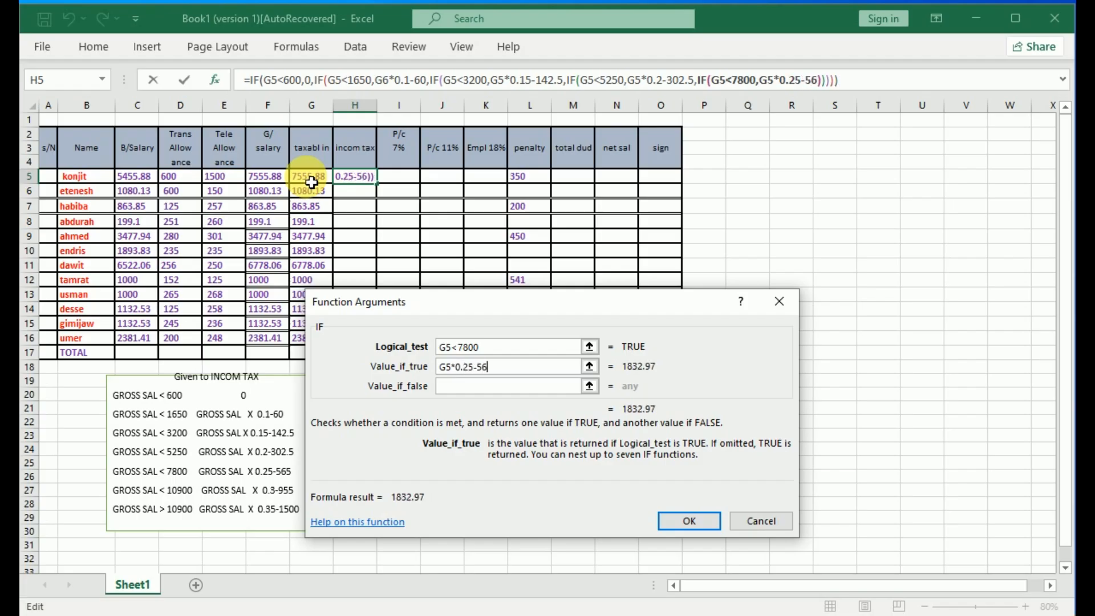
text(5)
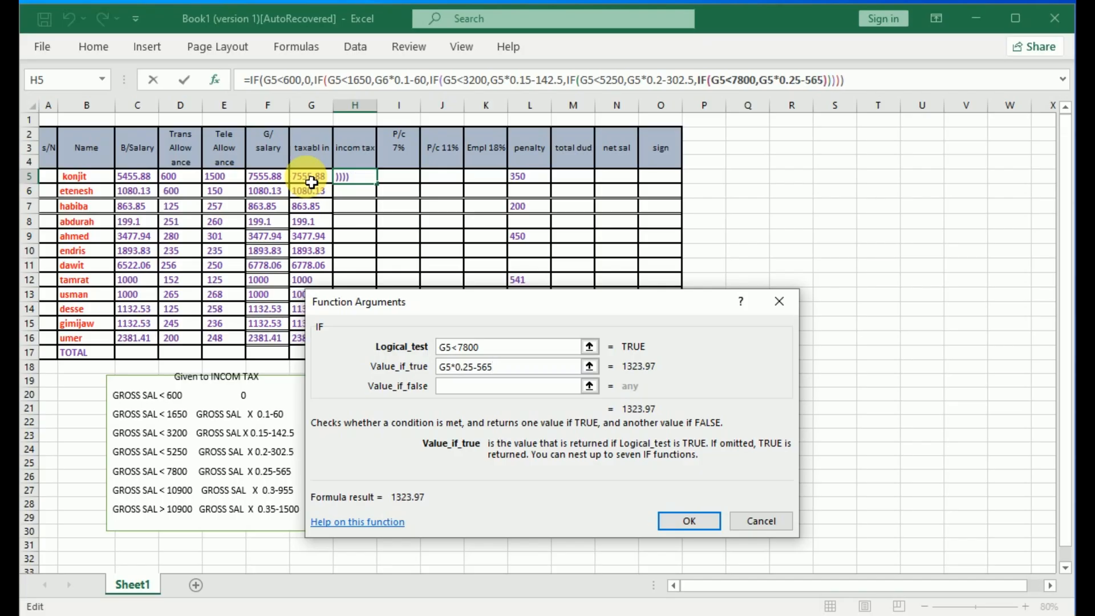
Step: Nest a sixth IF as the value if false, testing G5<10900 and returning G5*0.3-955 if true
click(457, 390)
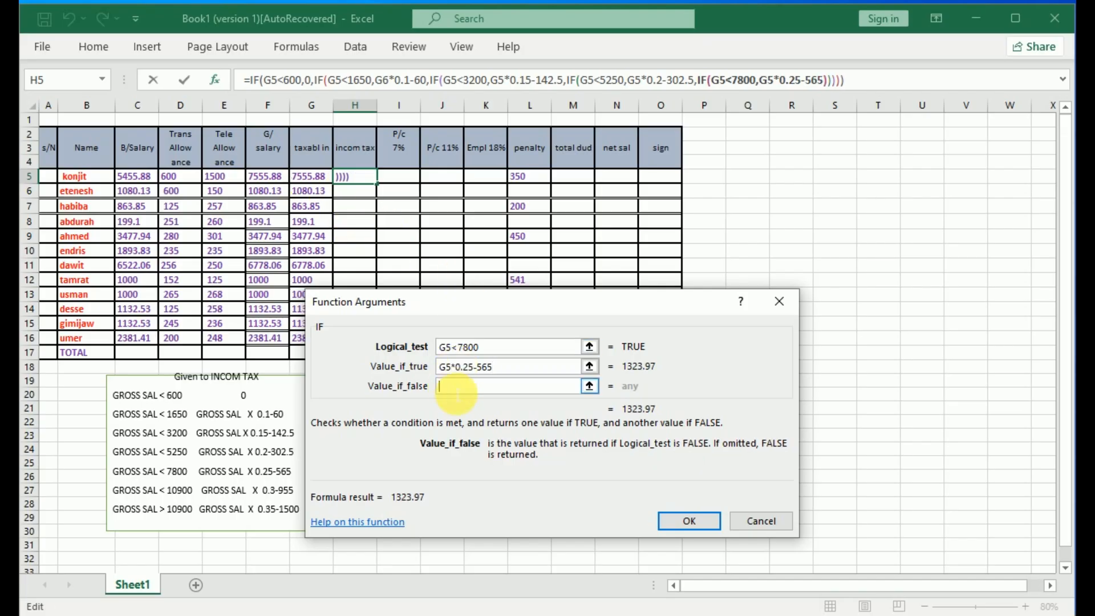
click(40, 80)
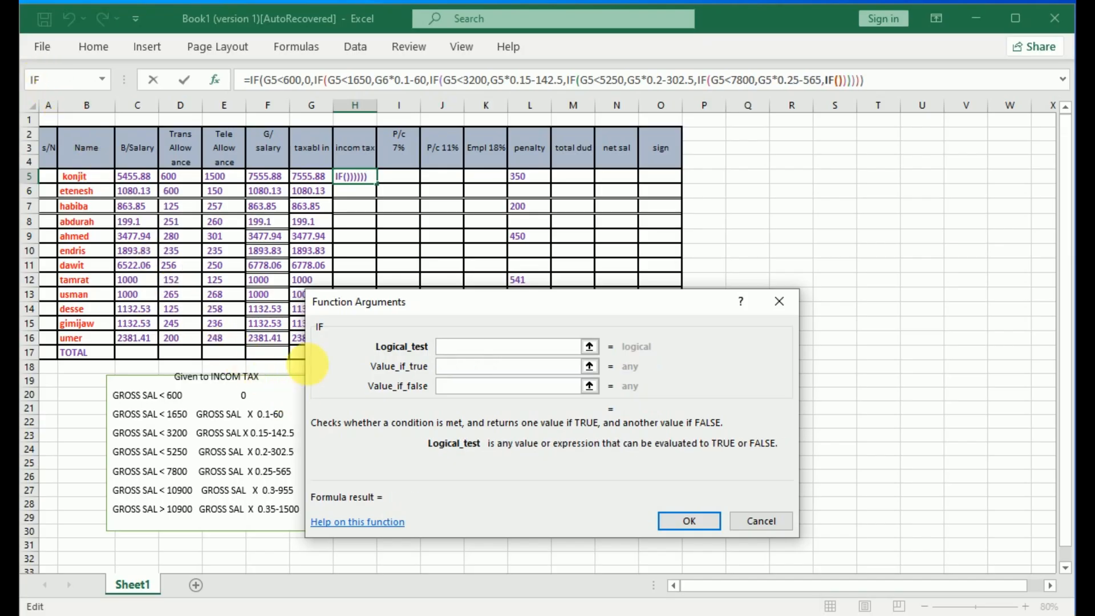
click(311, 176)
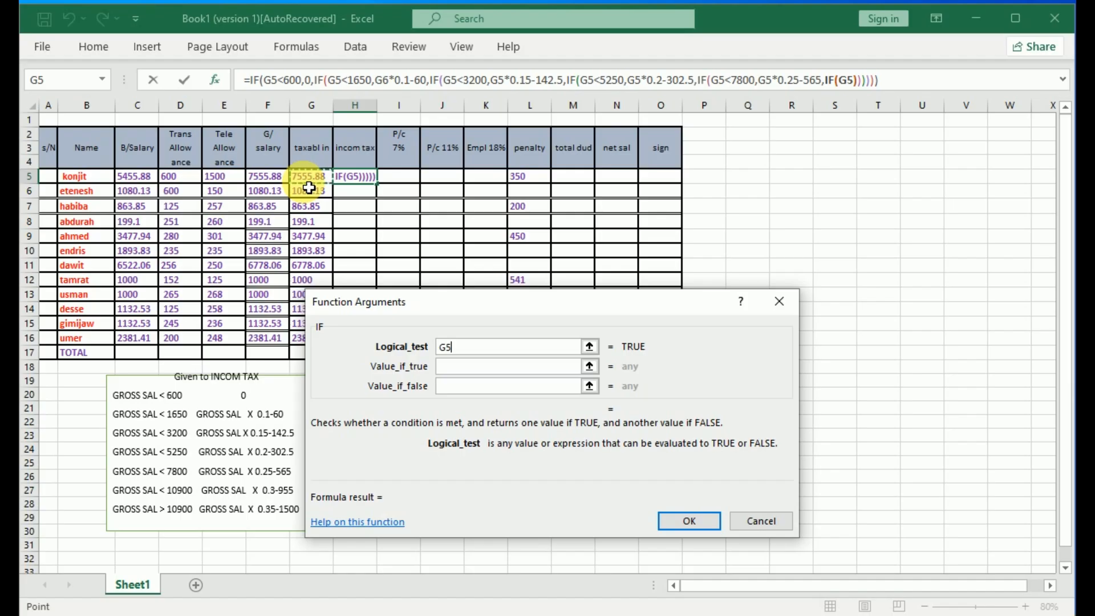
text(<)
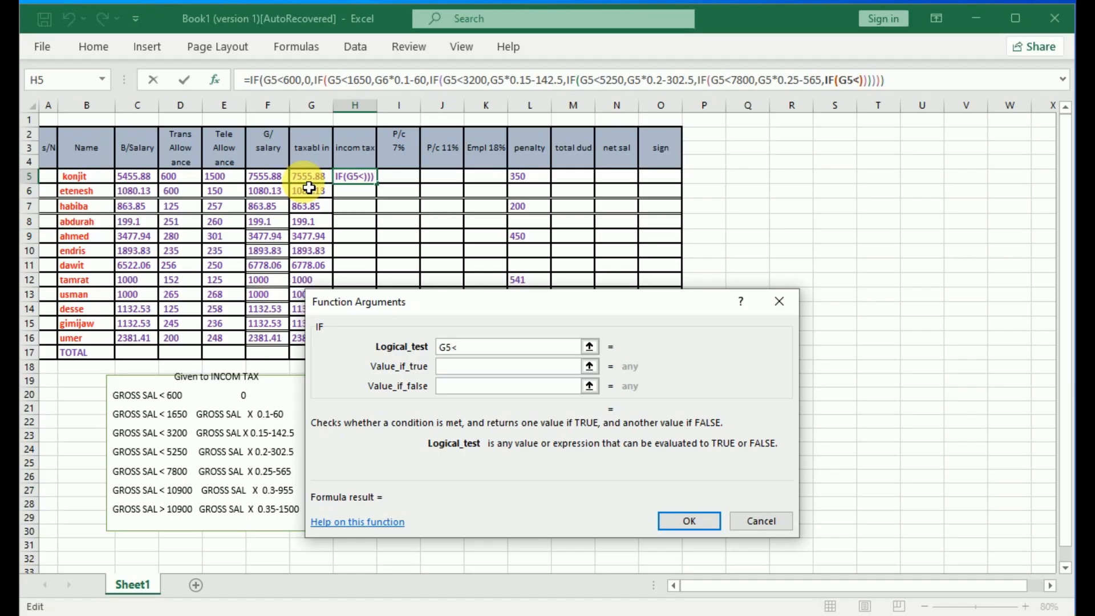
text(109)
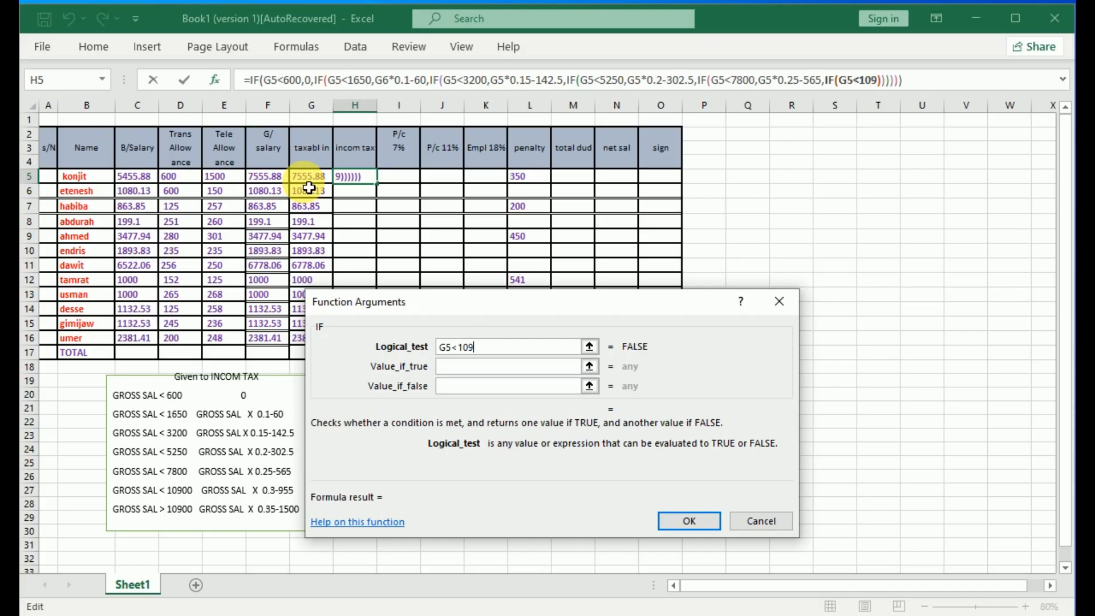
text(00)
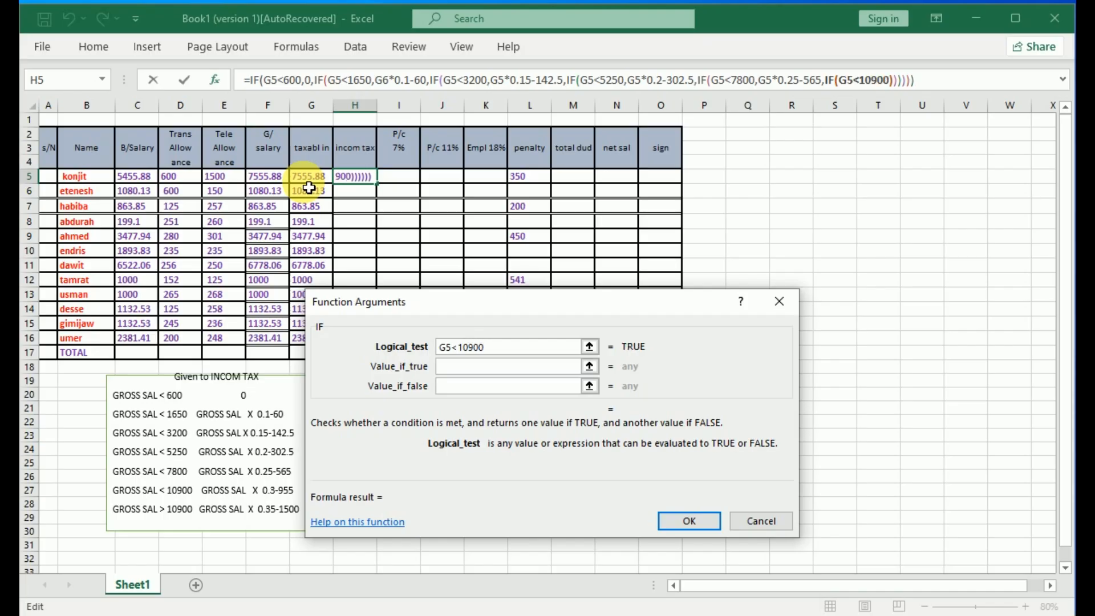
key(Tab)
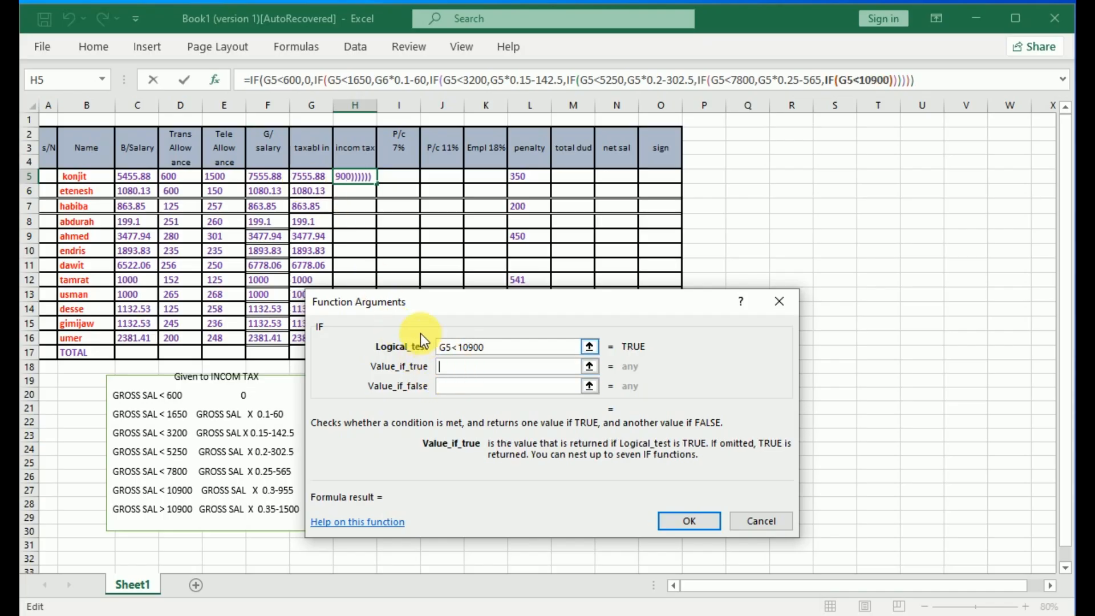
click(318, 181)
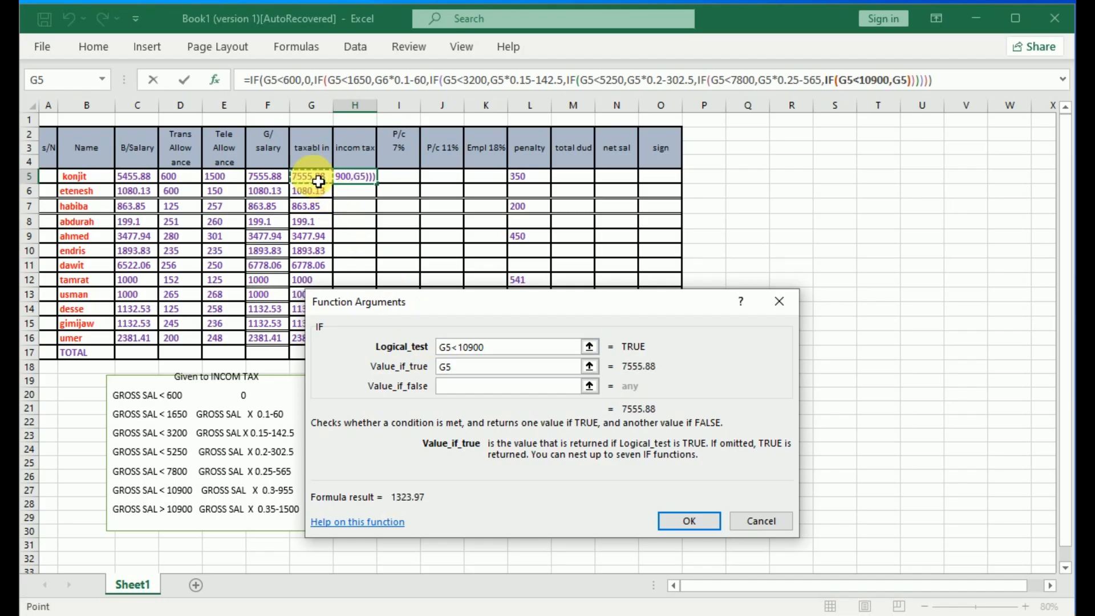
text(*)
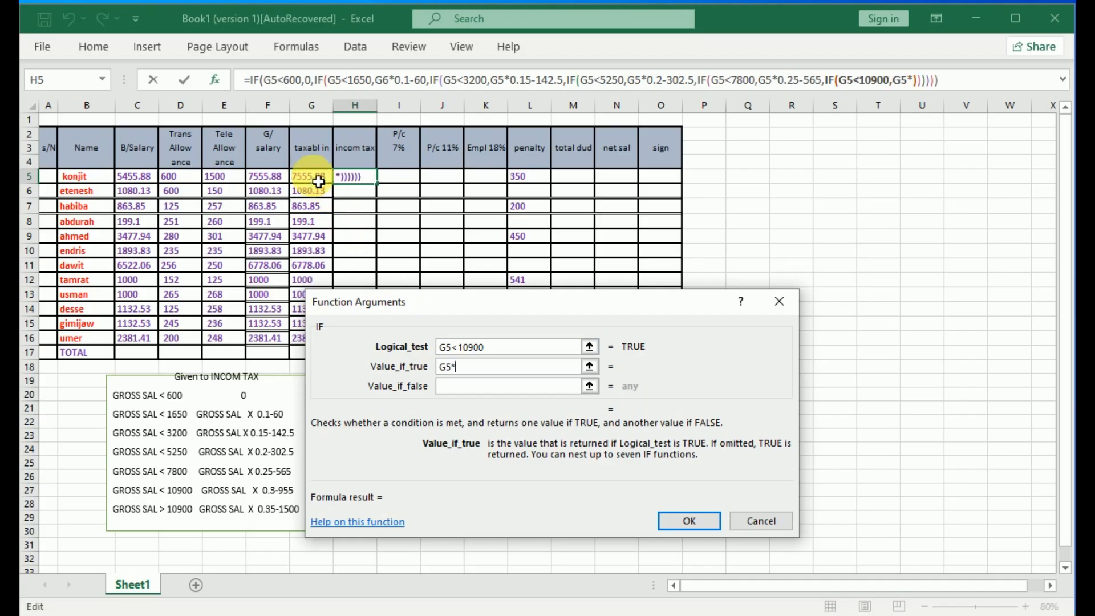
text(0.3)
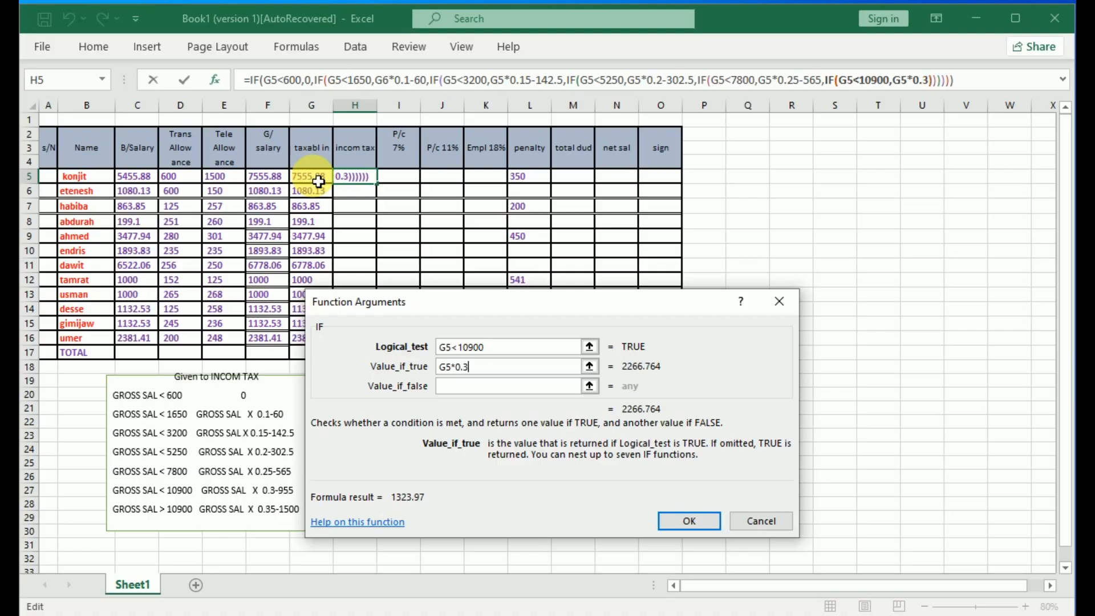
text(-)
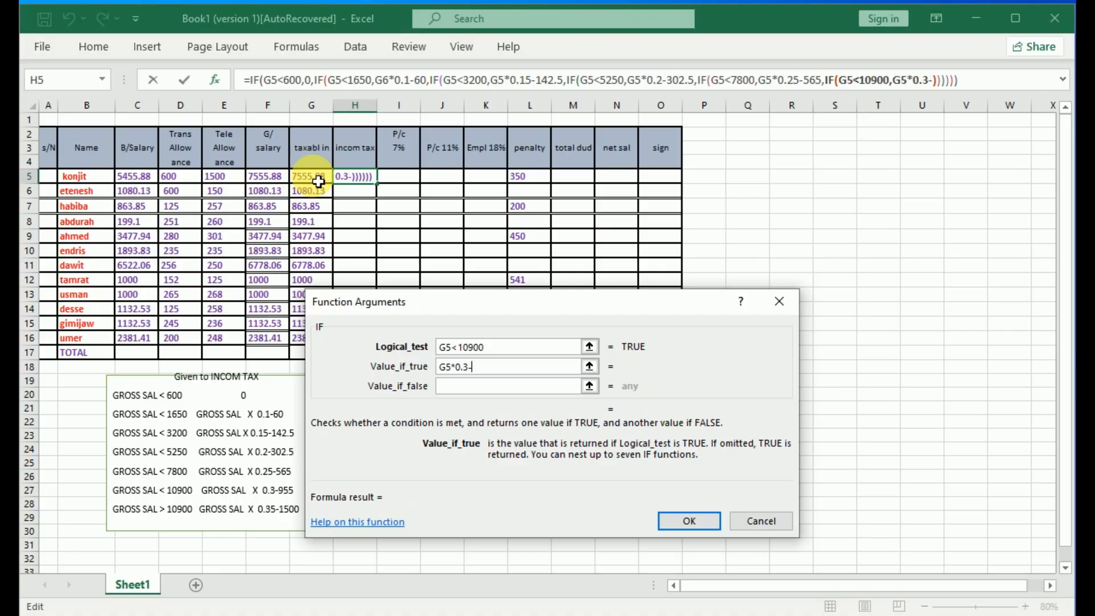
text(955)
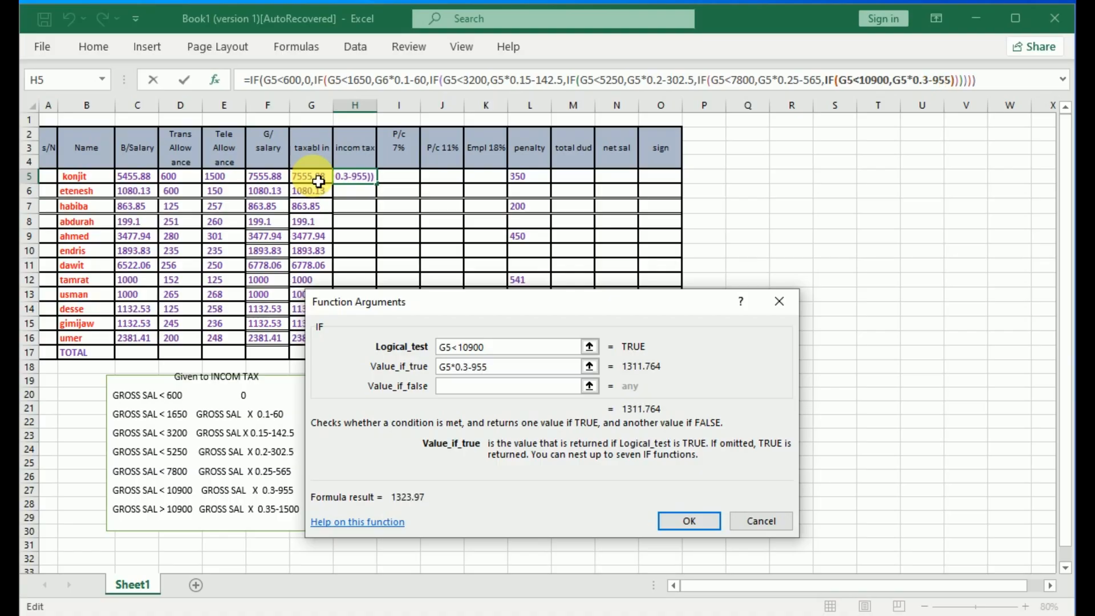
Step: Nest a seventh IF as the value if false, testing G5>10900 and returning G5*0.35-1500 if true
click(461, 389)
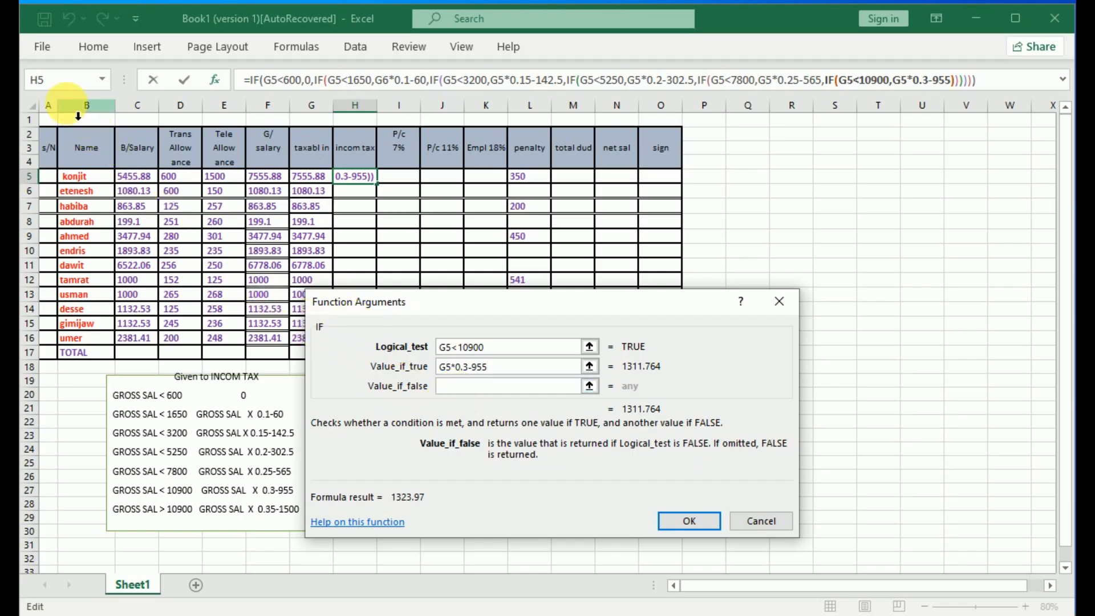
click(42, 83)
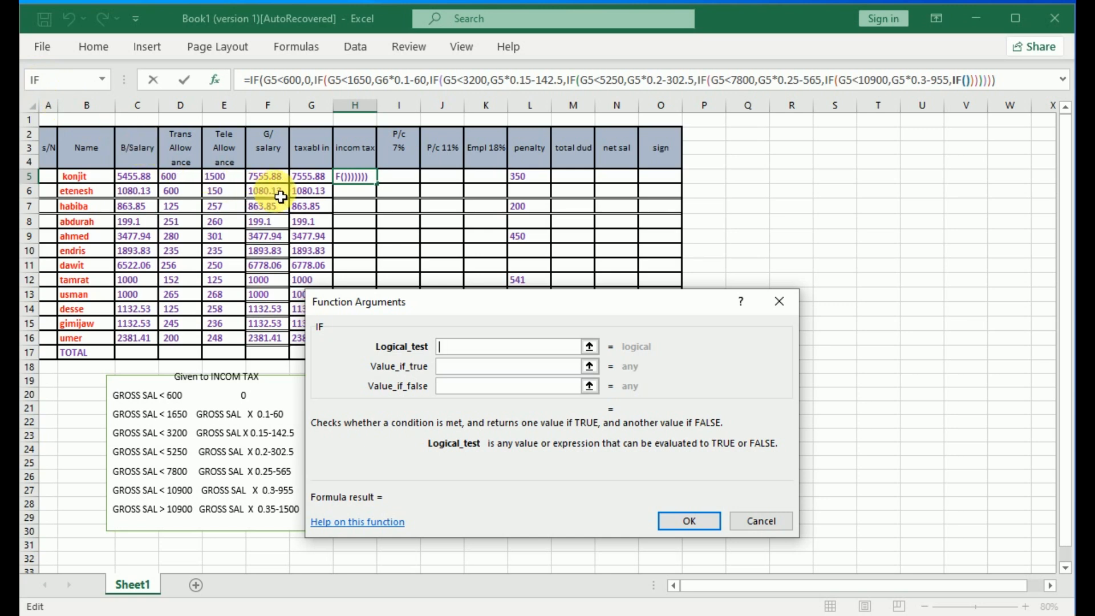
click(311, 179)
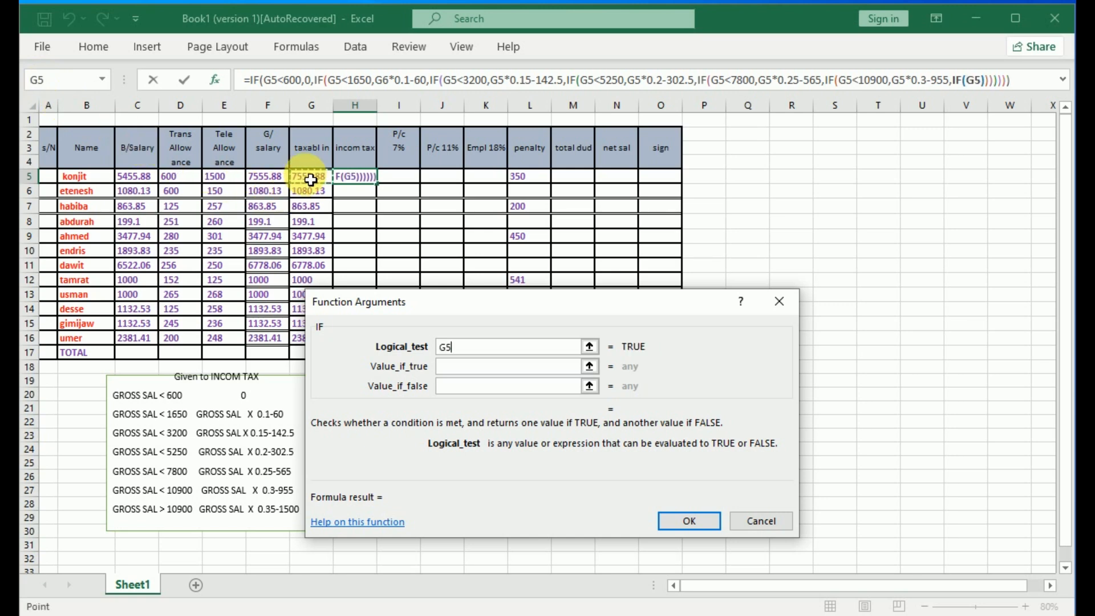
text(<)
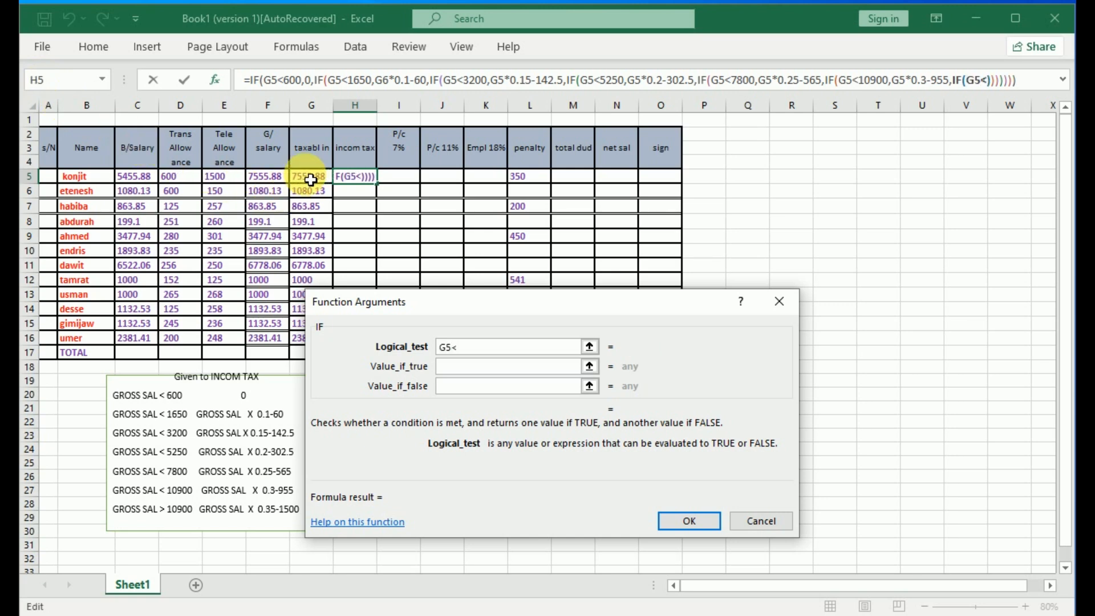
key(BackSpace)
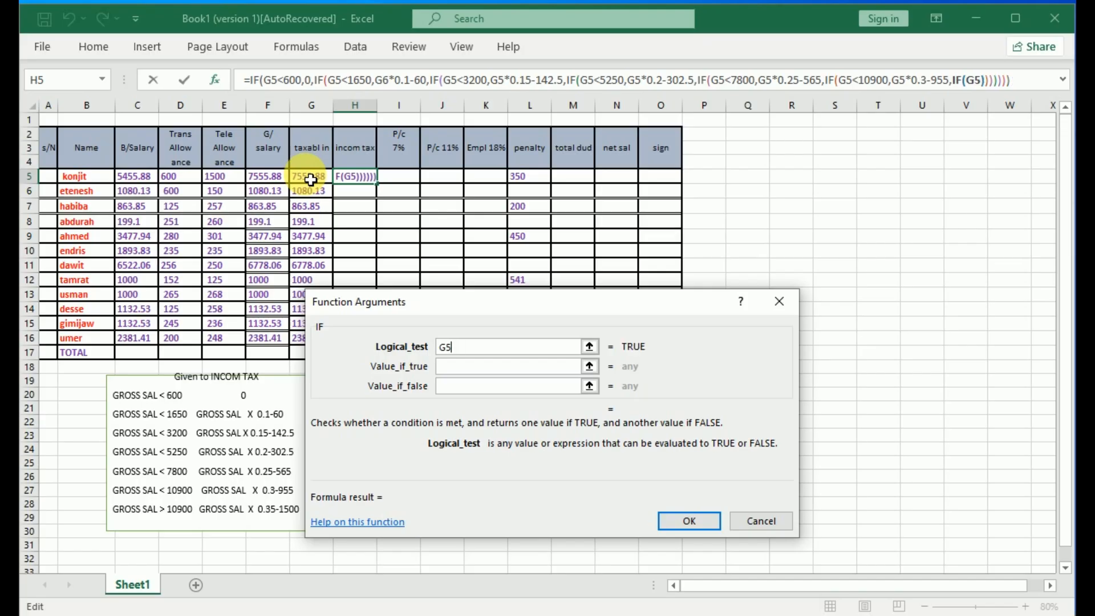
text(<)
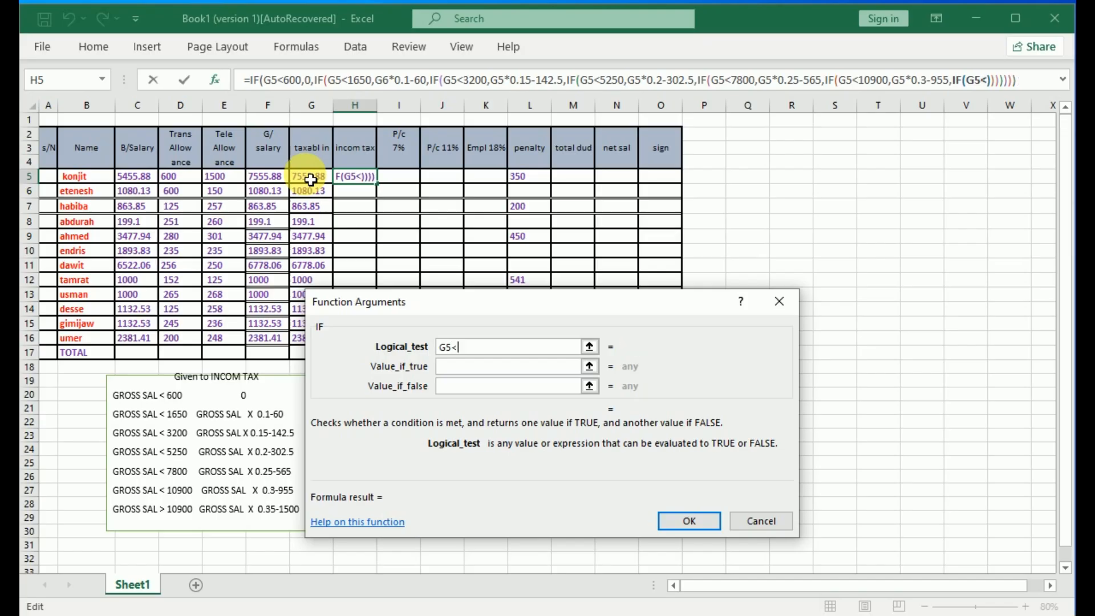
key(BackSpace)
text(>10900)
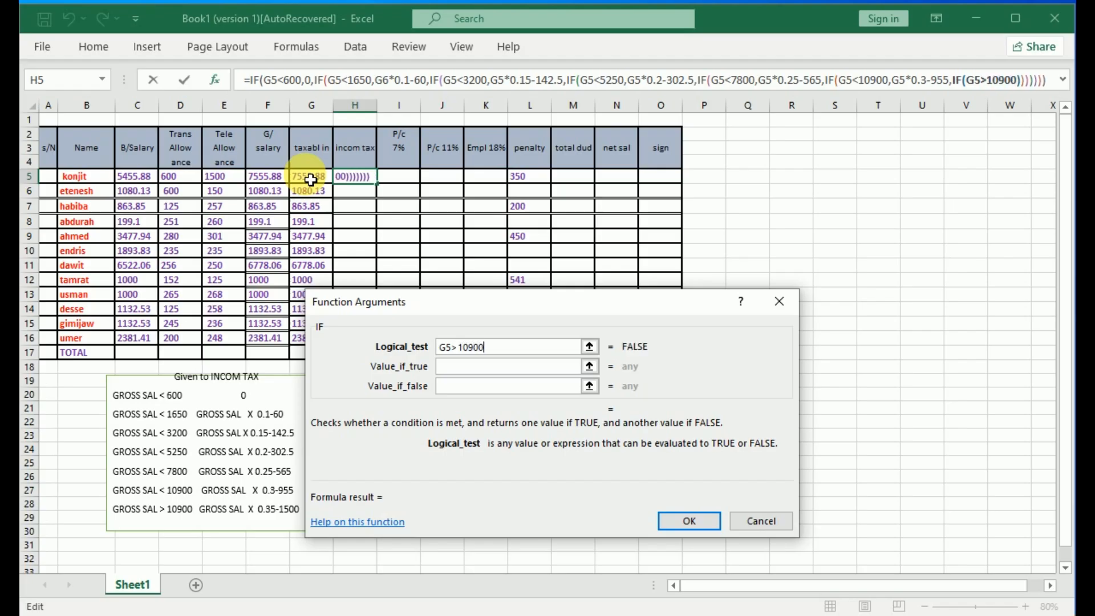
click(455, 369)
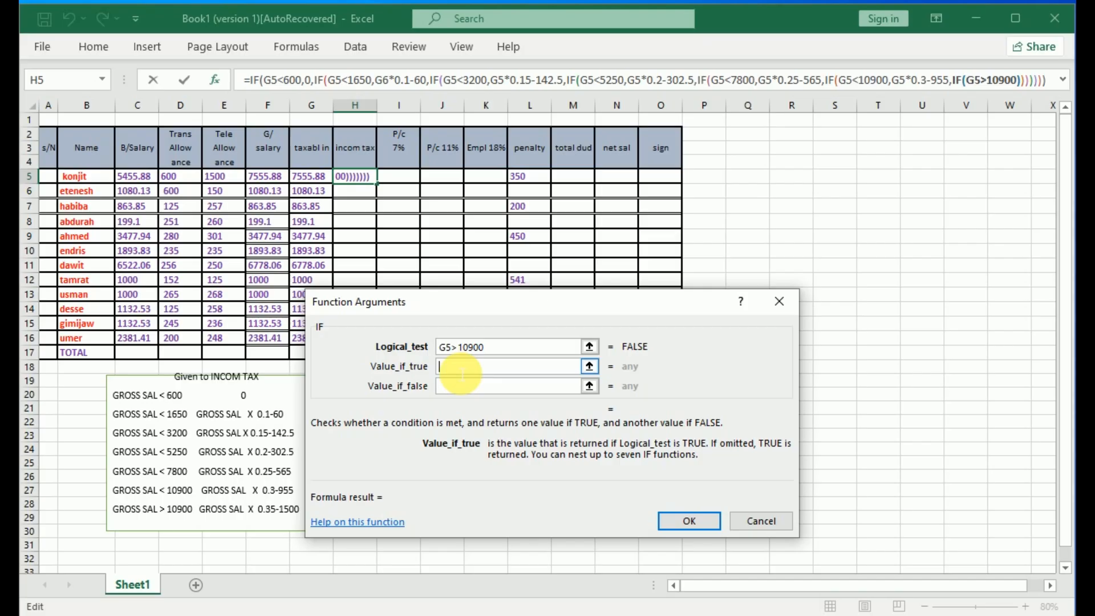
click(313, 183)
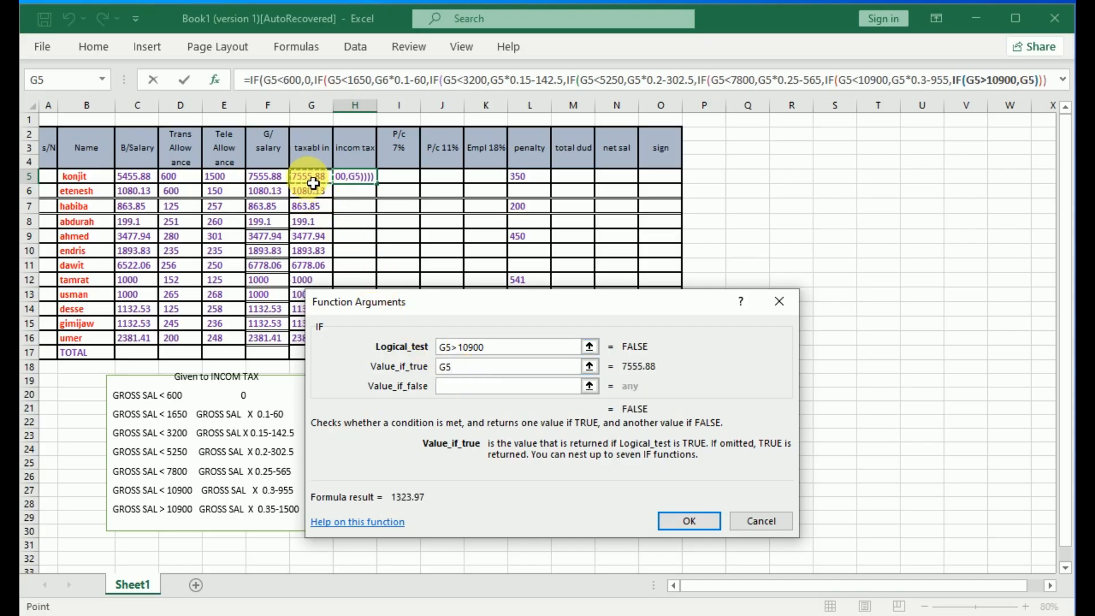
text(*)
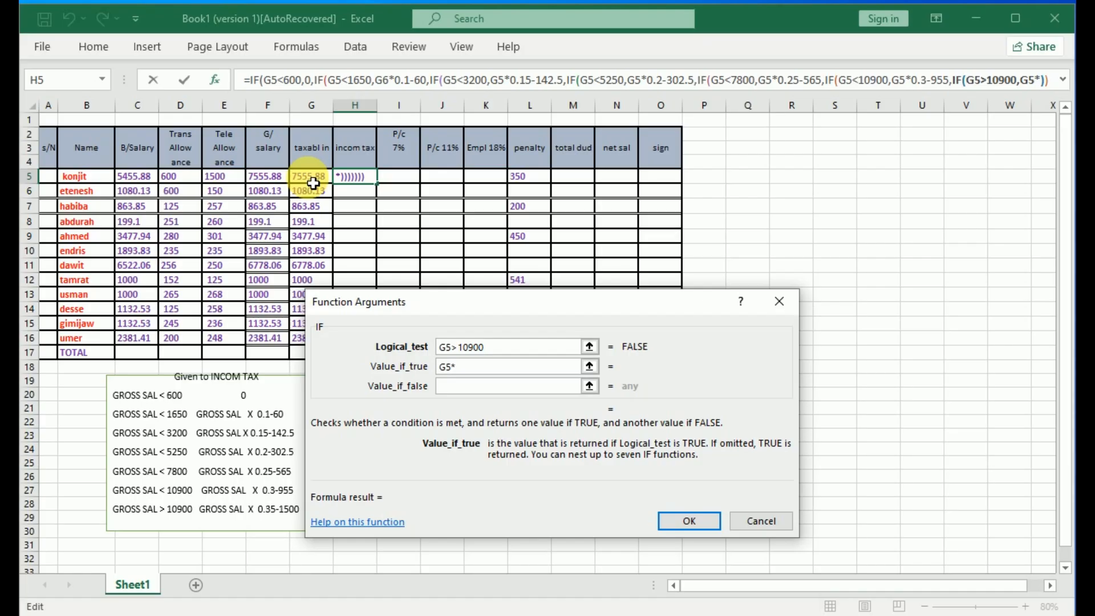
text(0.35)
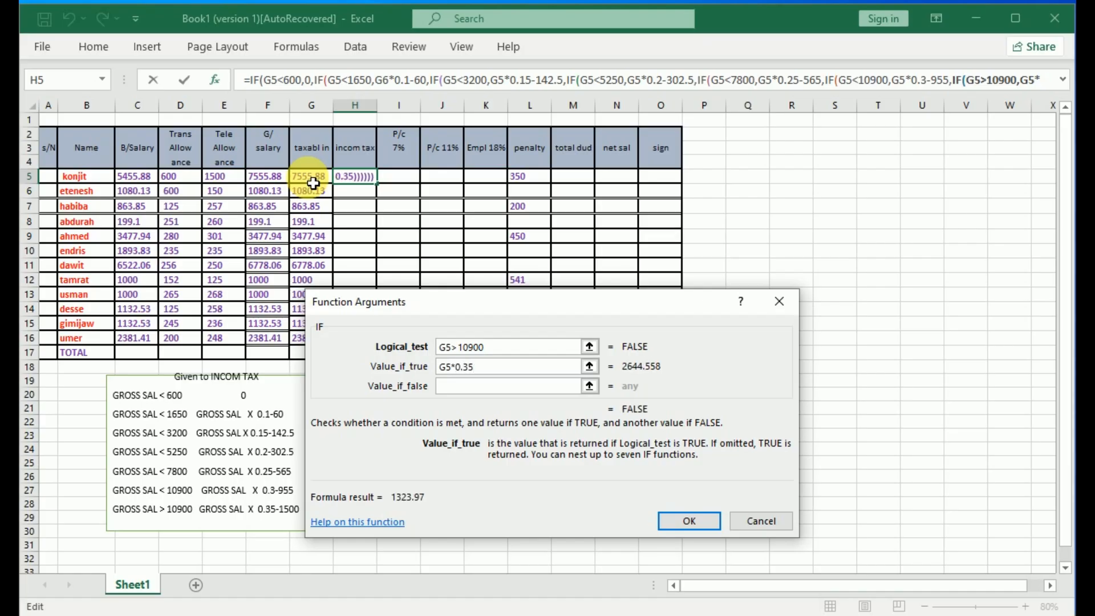
text(-1500)
click(461, 390)
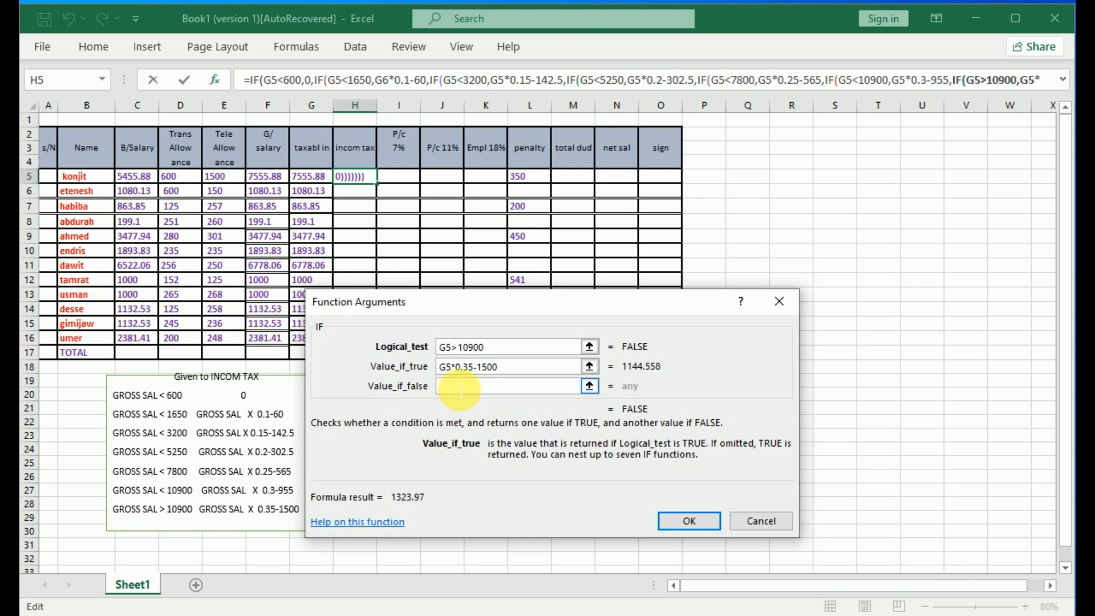
Step: Complete the nested income tax formula in H5, leaving the last IF's value if false empty
click(460, 391)
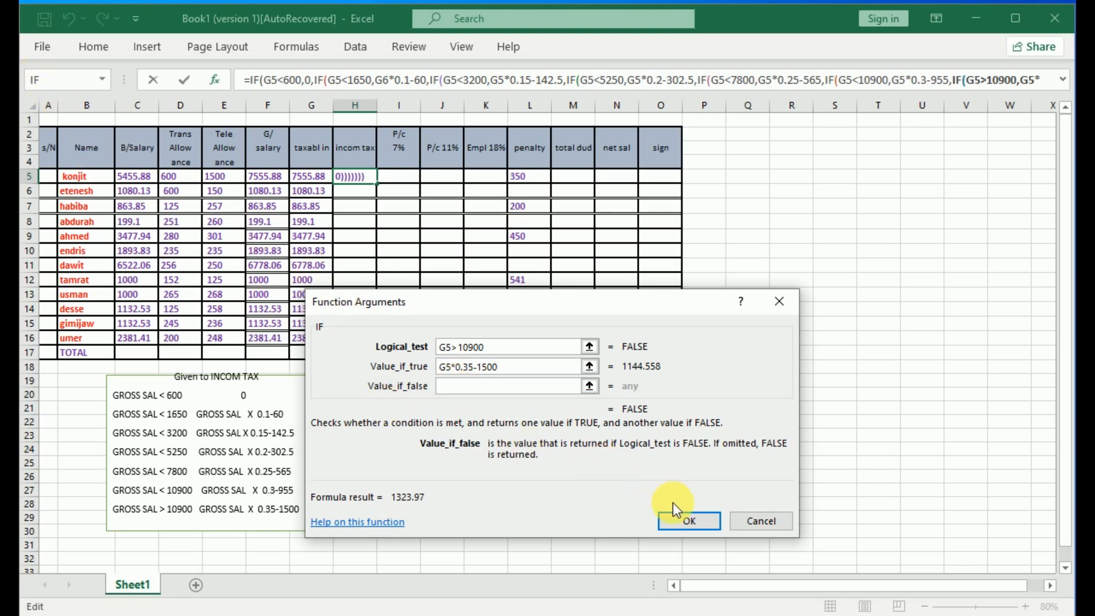
click(678, 517)
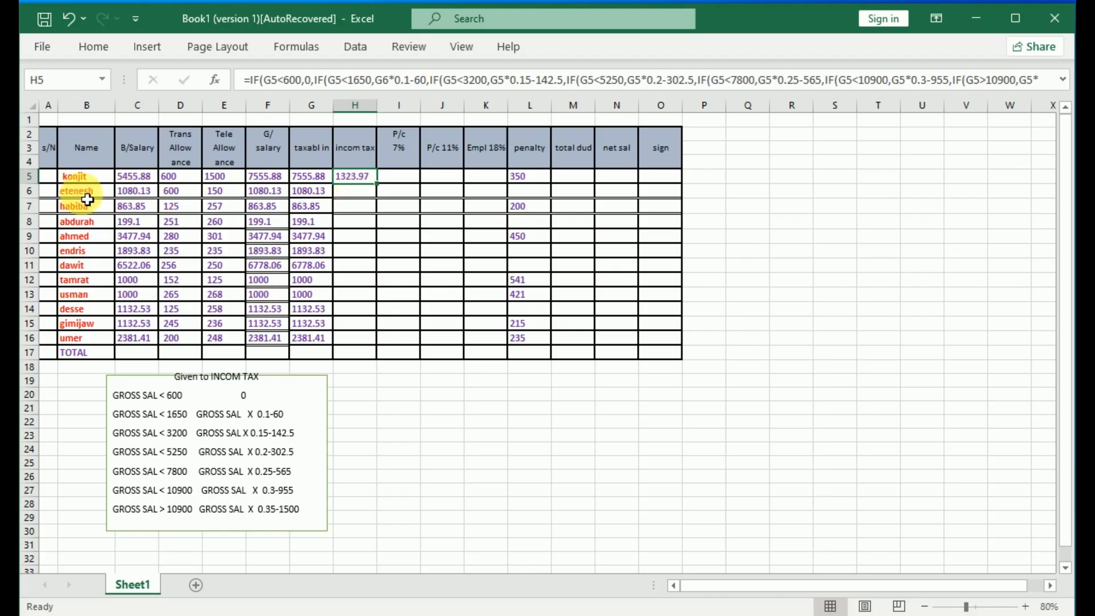
Step: Highlight the taxable income cell G6 with a yellow fill
click(360, 195)
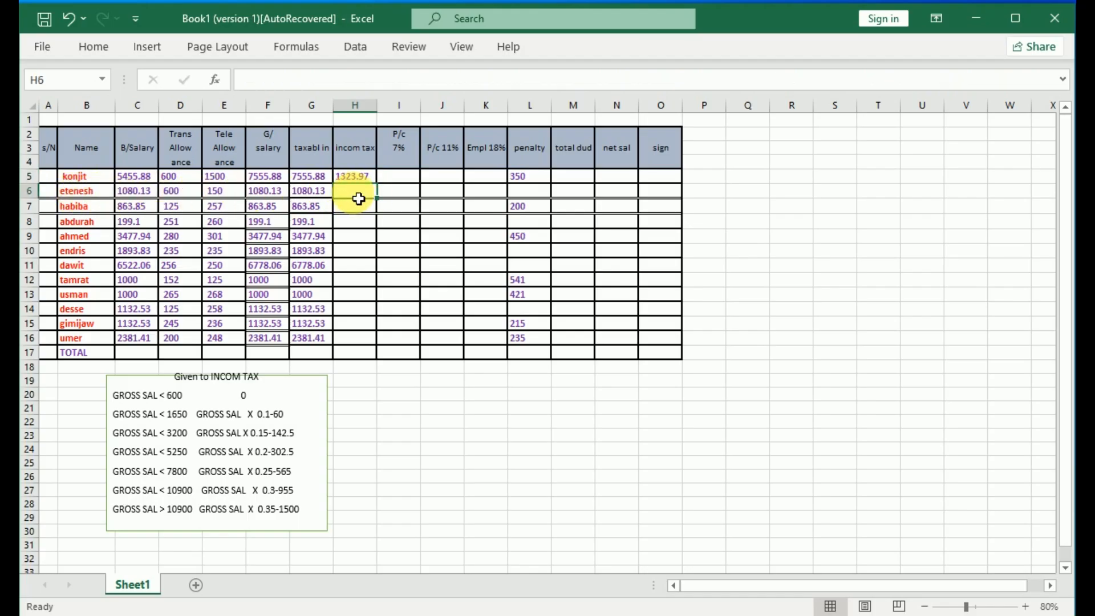
click(312, 193)
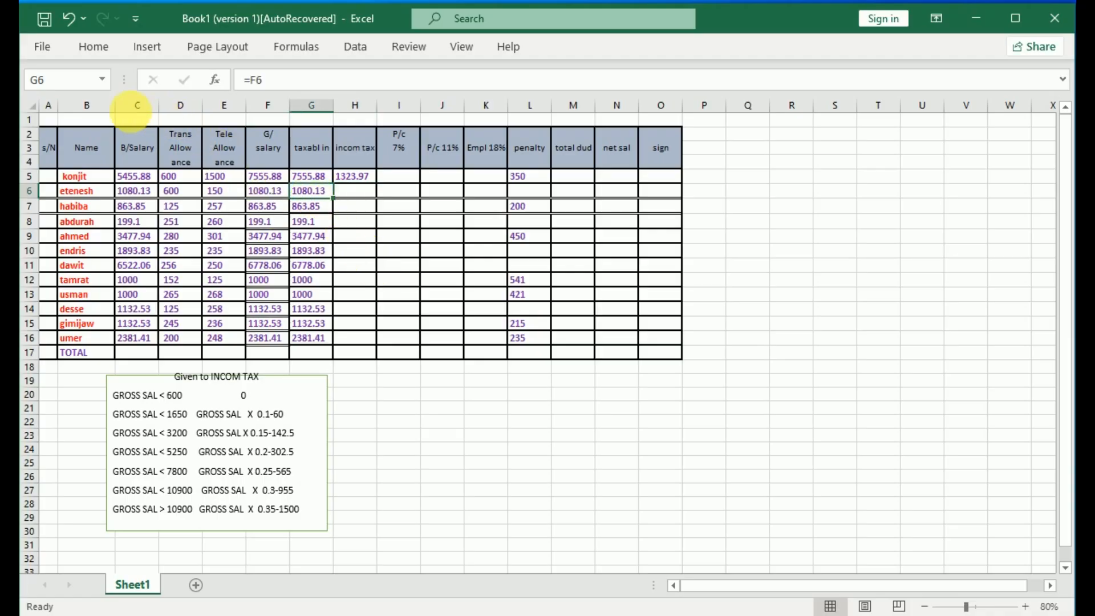
click(91, 47)
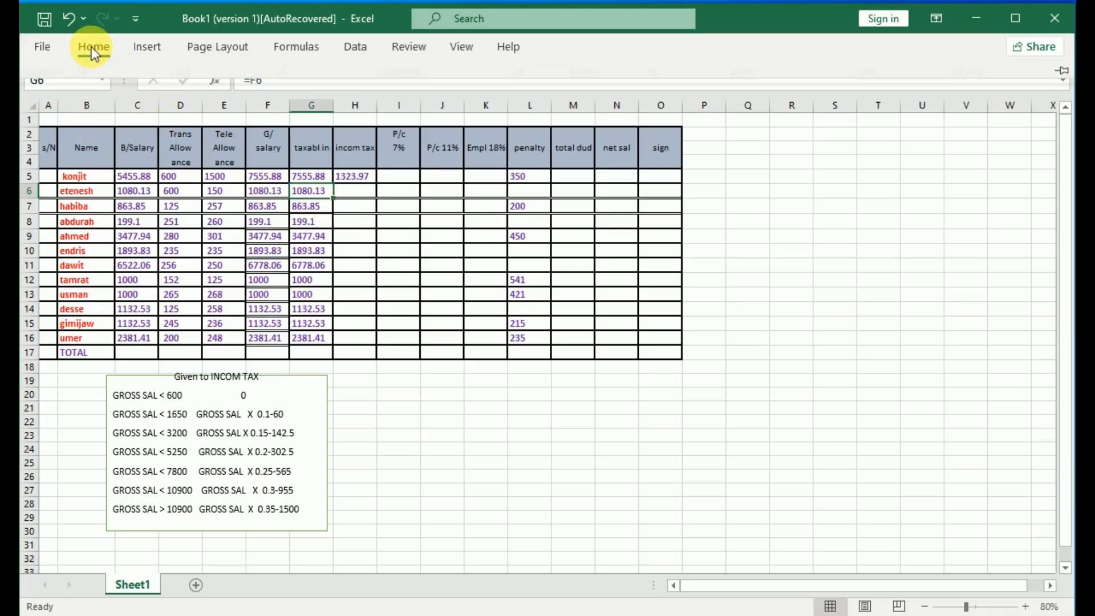
click(235, 109)
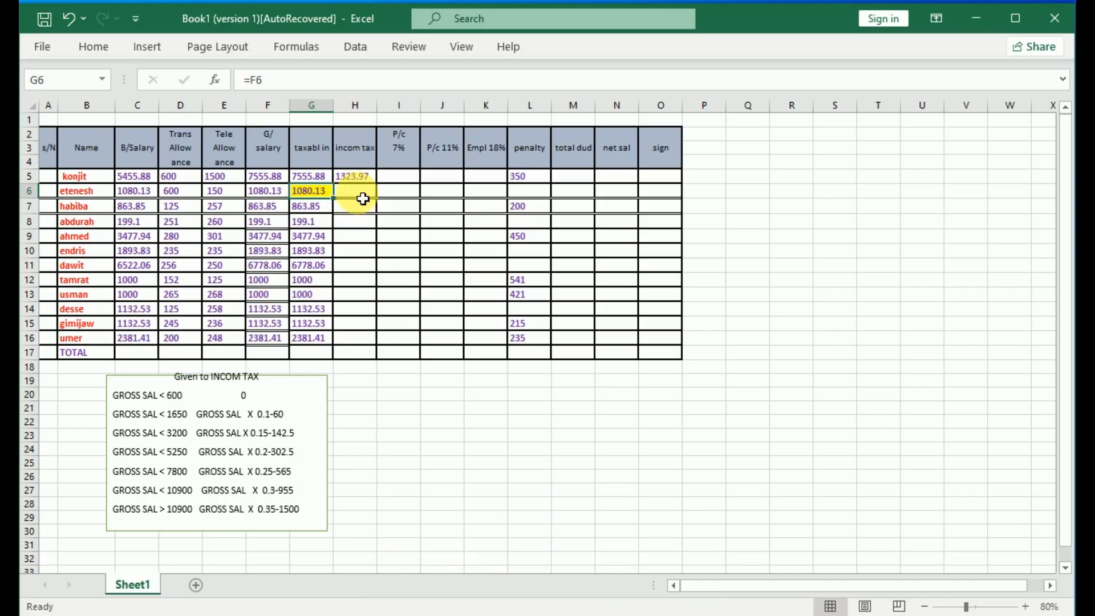
Step: Insert an IF function in income tax cell H6, testing G6<600 and returning 0 if true
click(362, 194)
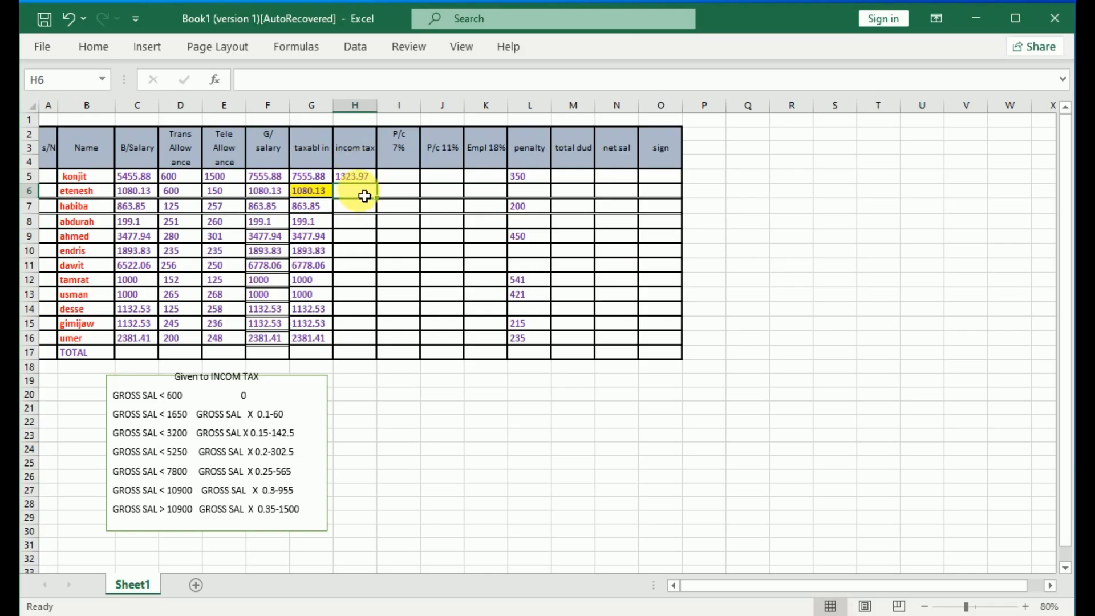
click(215, 79)
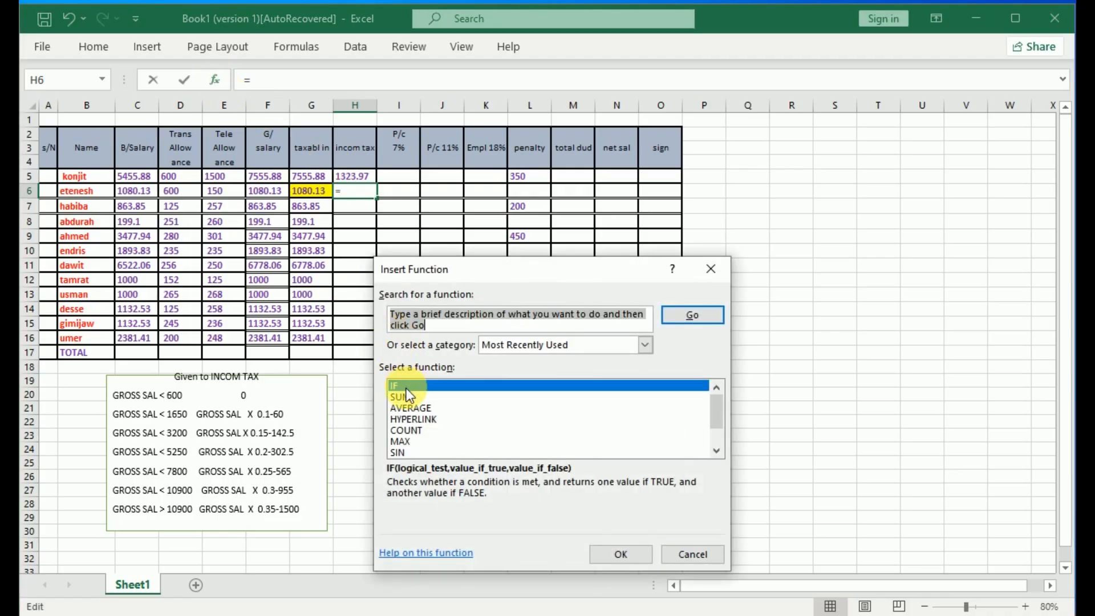
click(406, 388)
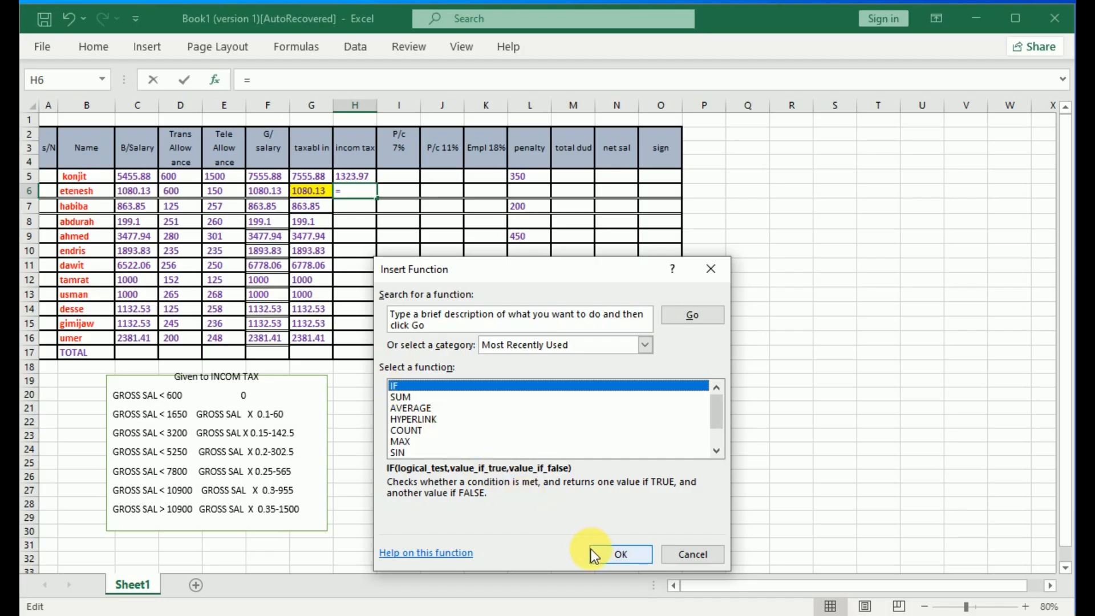
click(619, 554)
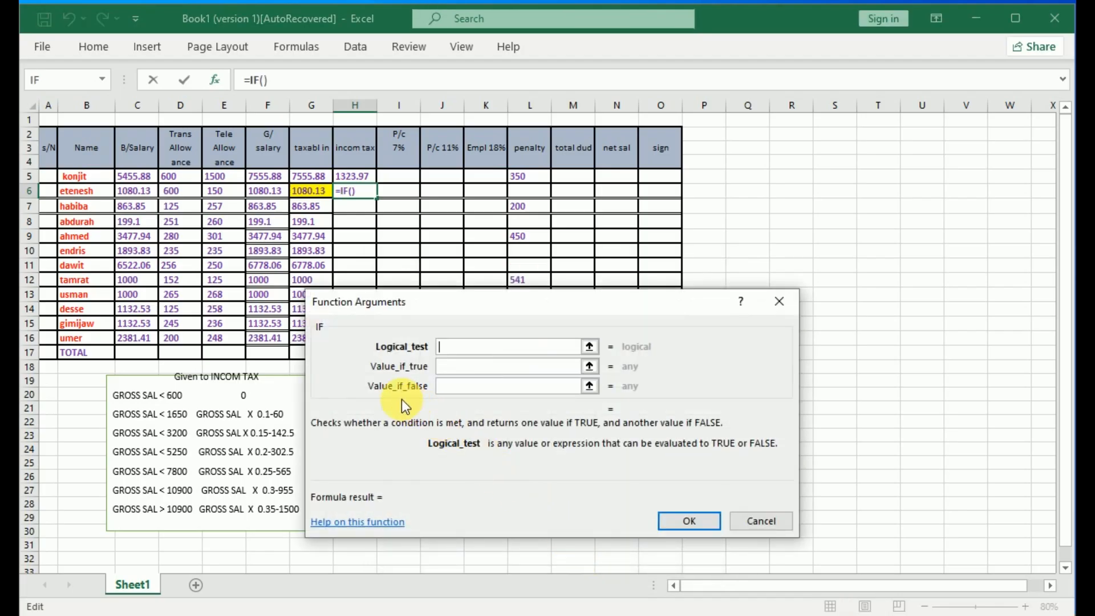
click(317, 194)
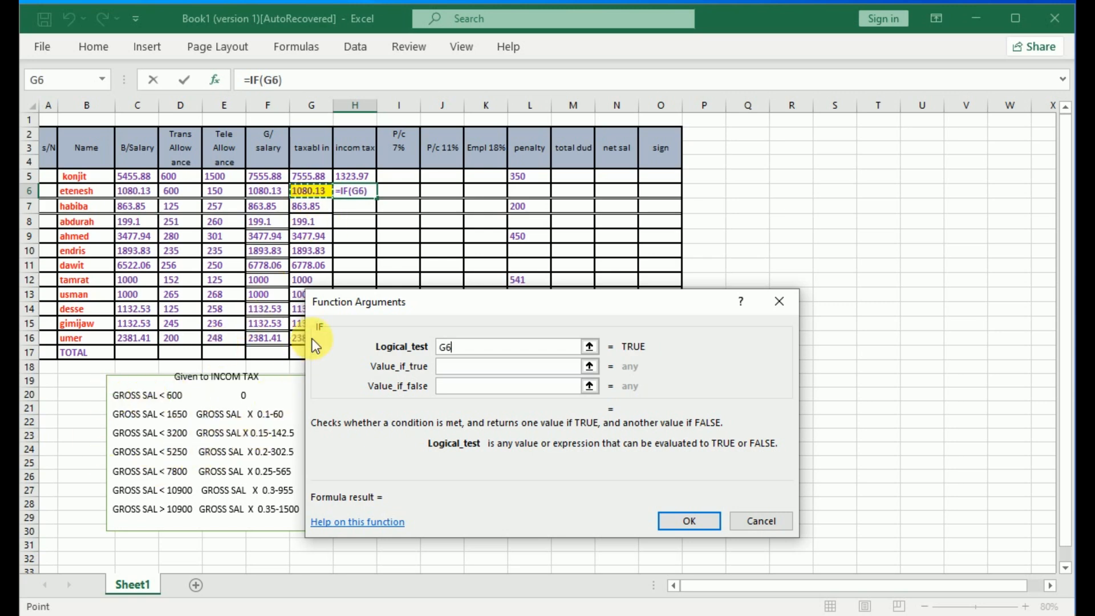
text(<)
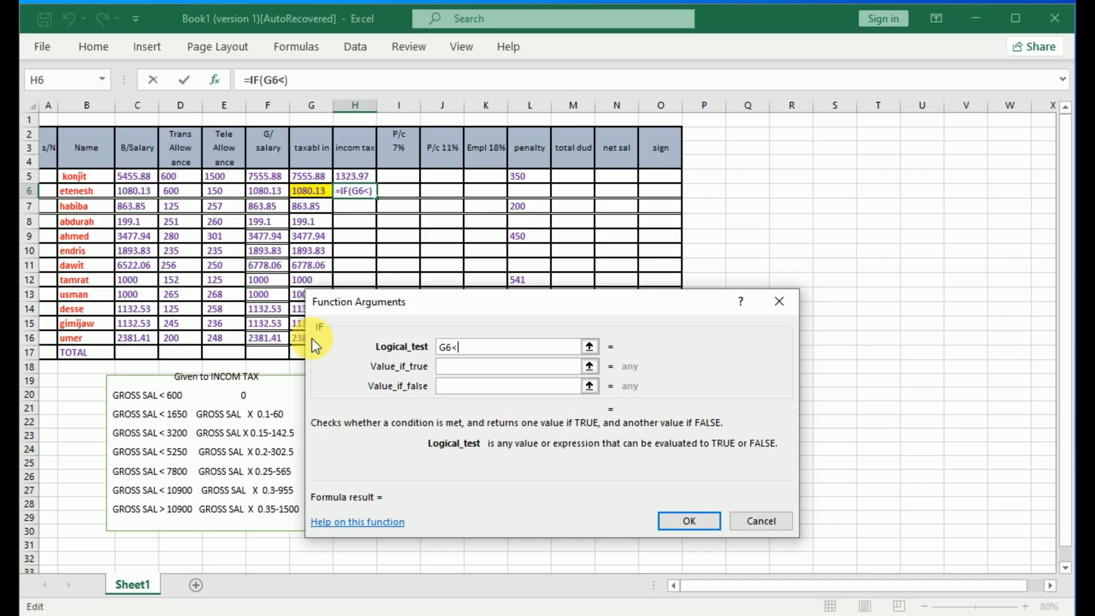
text(600)
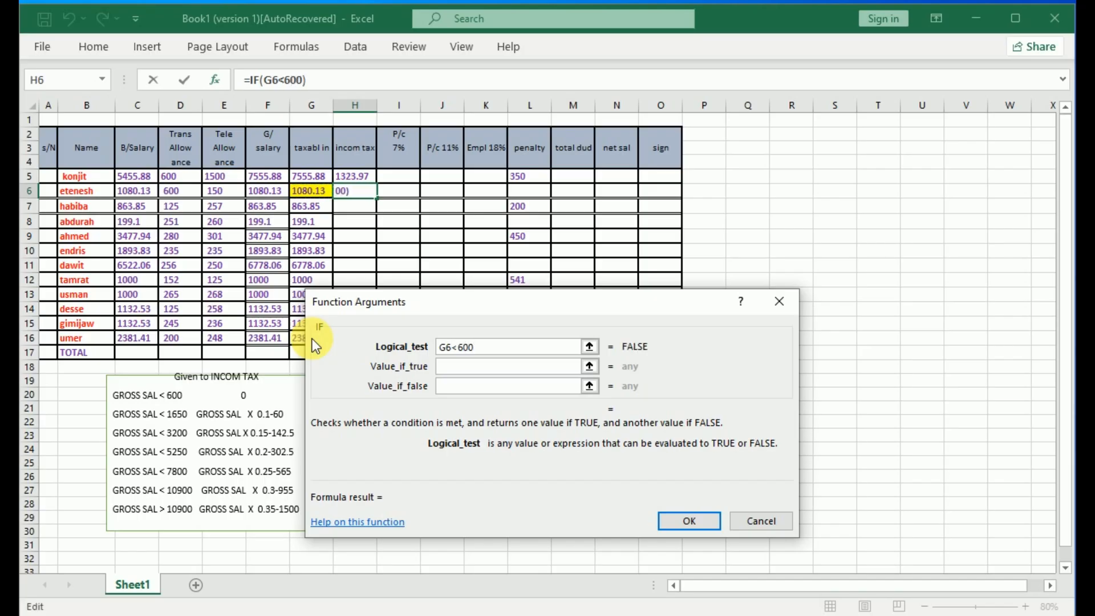
click(455, 367)
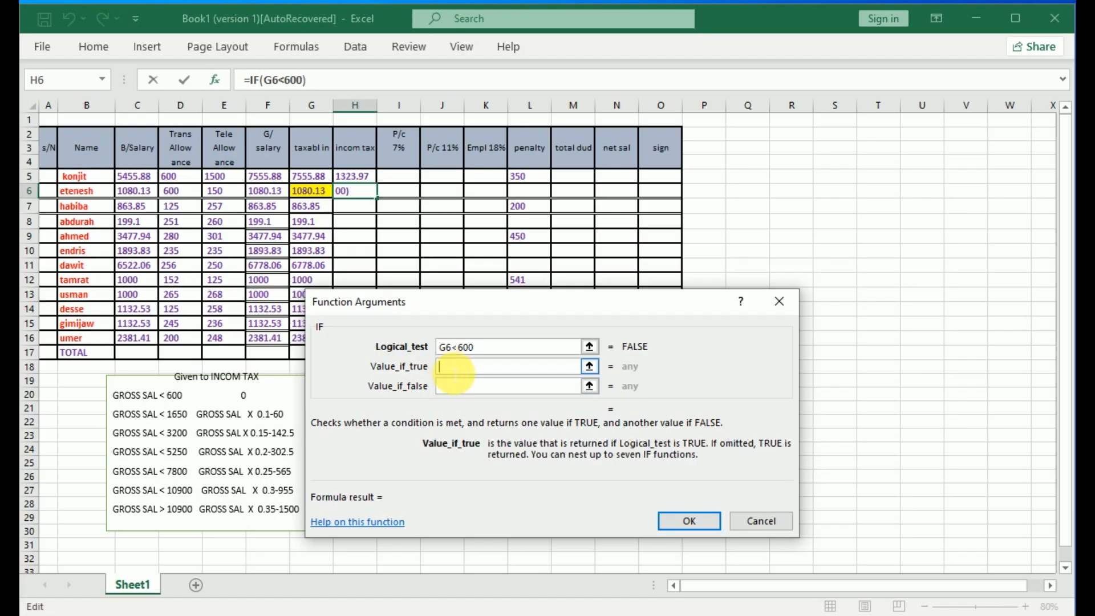
text(0)
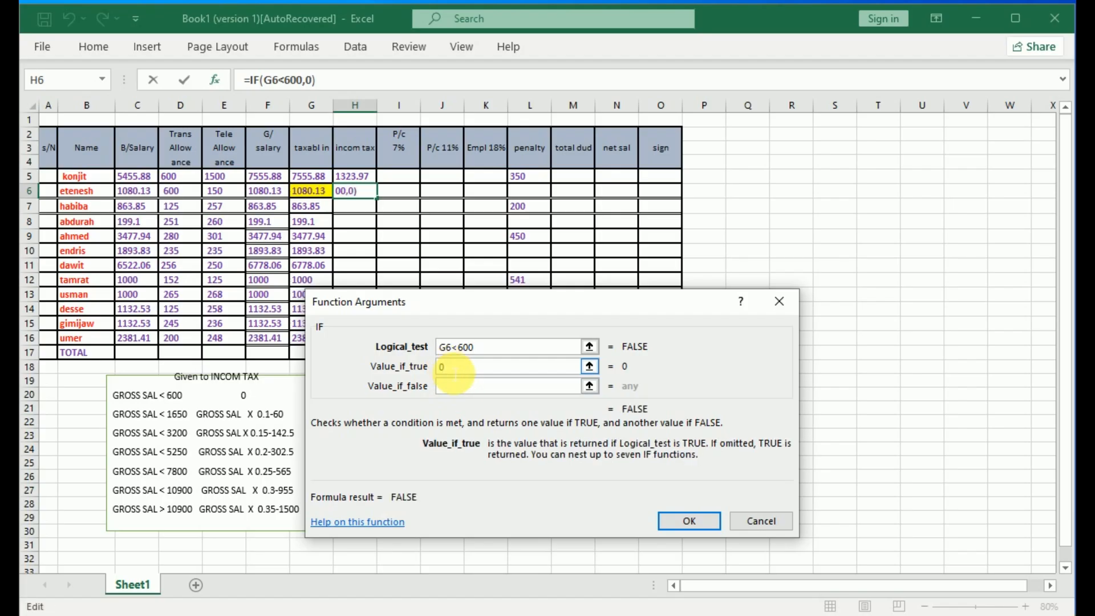
Step: Nest a second IF as the value if false, testing G6<1650 and returning G6*0.1-60 if true
click(455, 386)
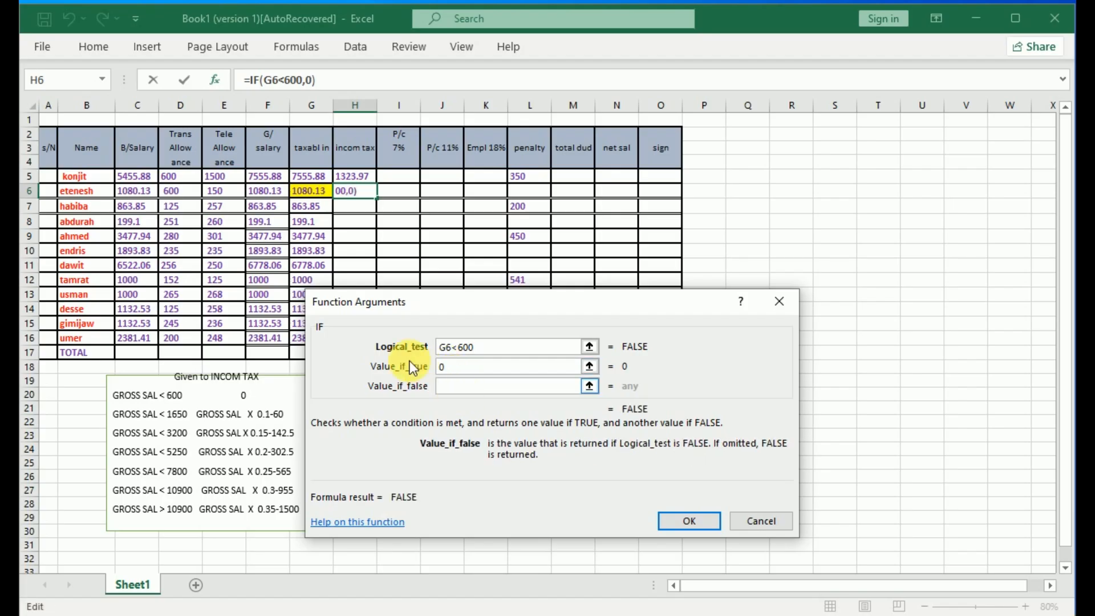
click(43, 80)
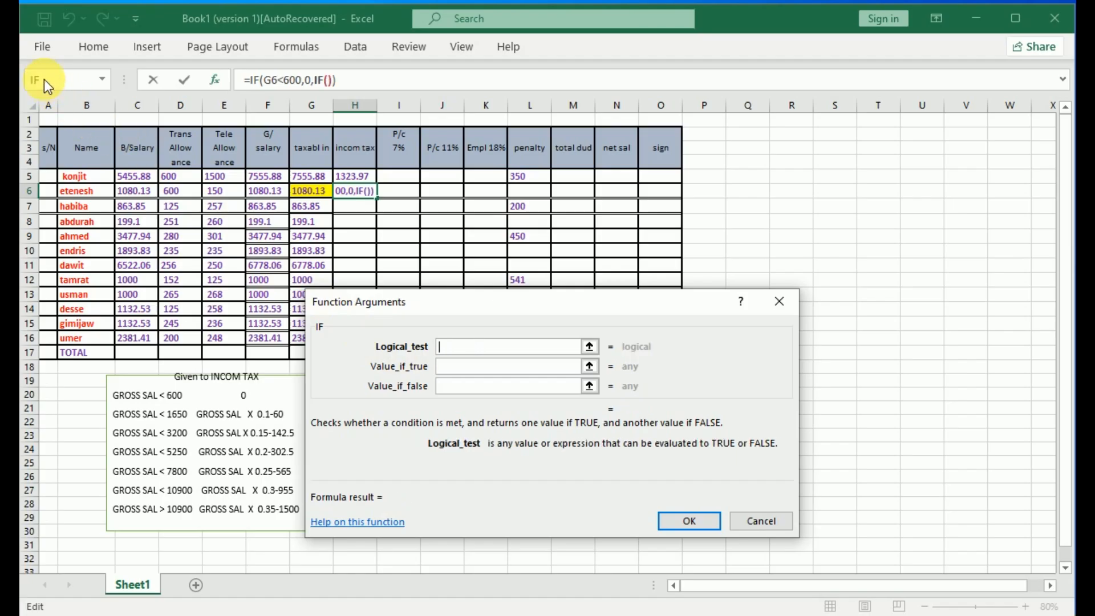
click(312, 194)
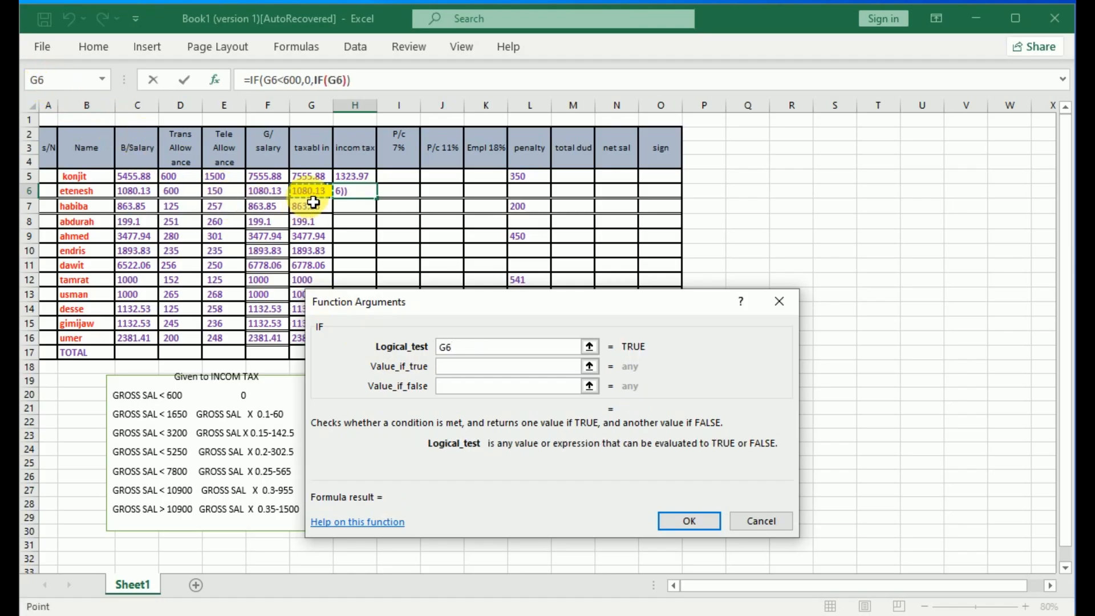
text(<)
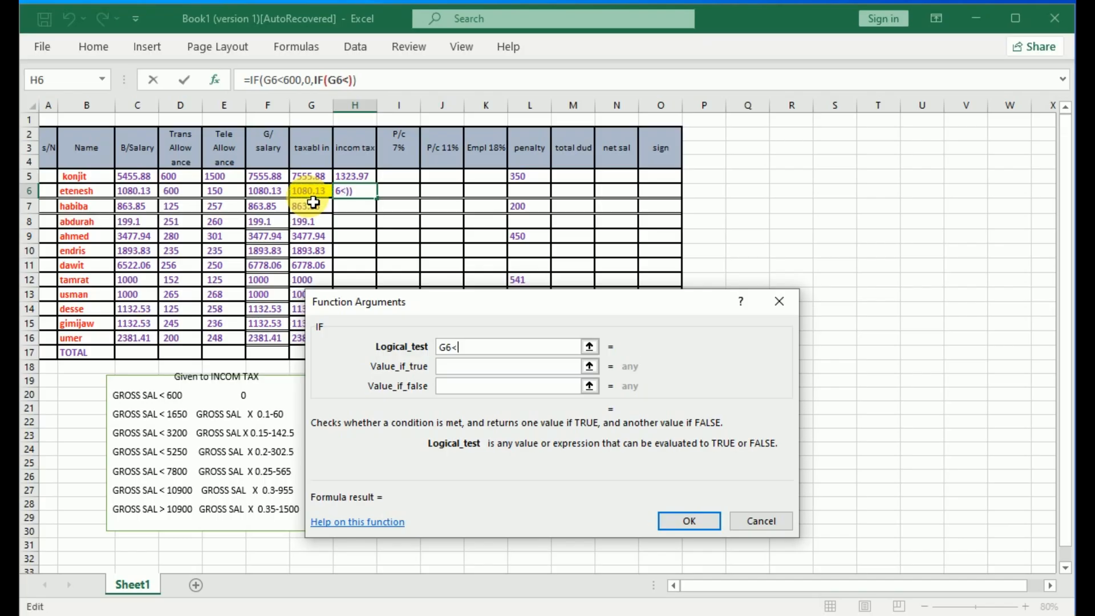
text(1650)
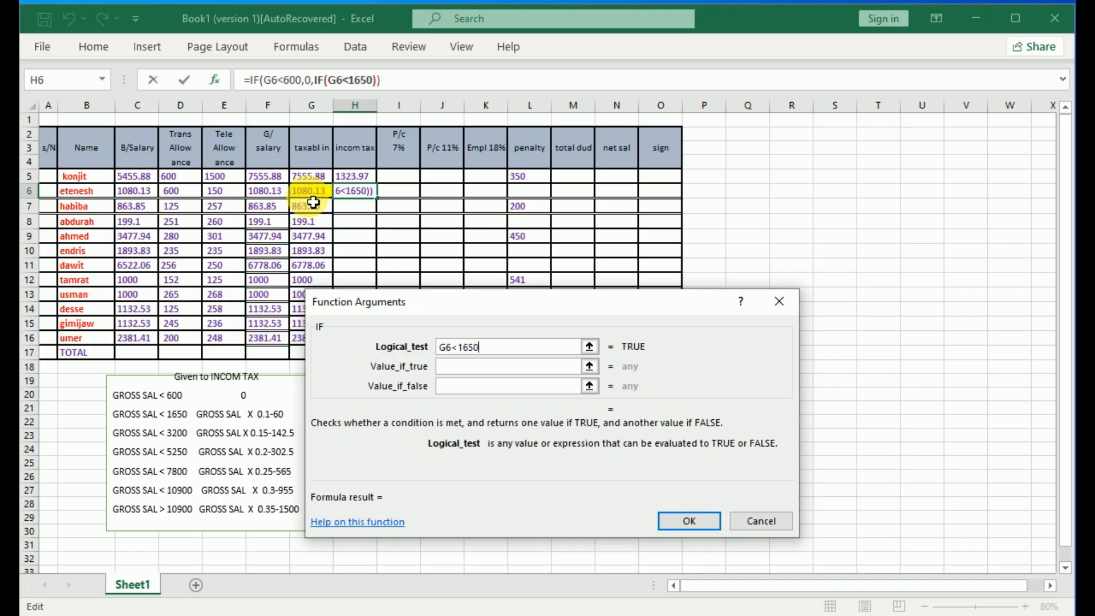
key(Tab)
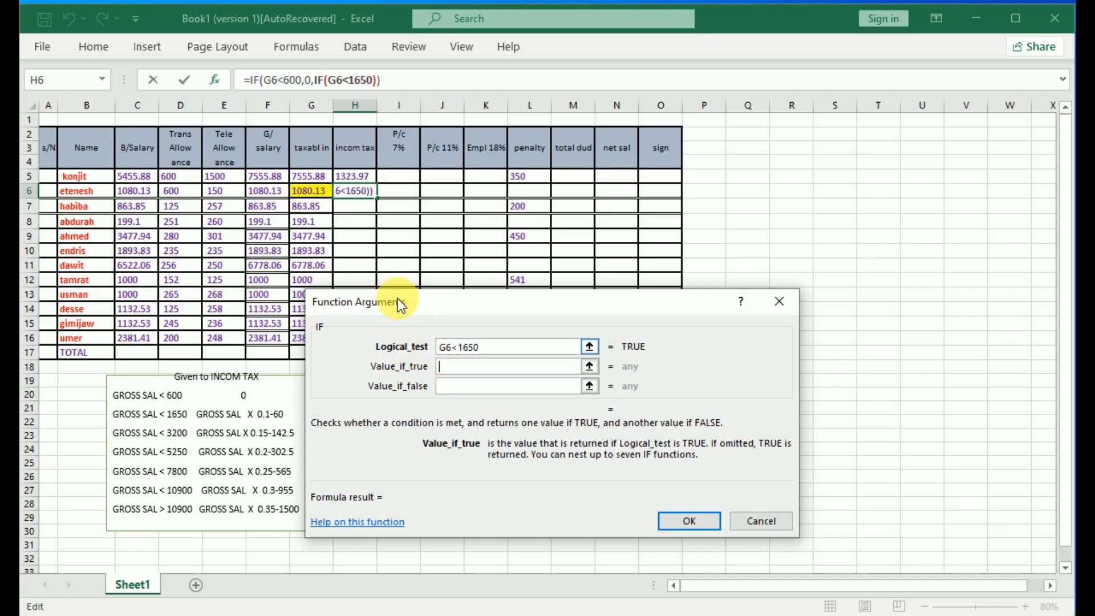
click(317, 195)
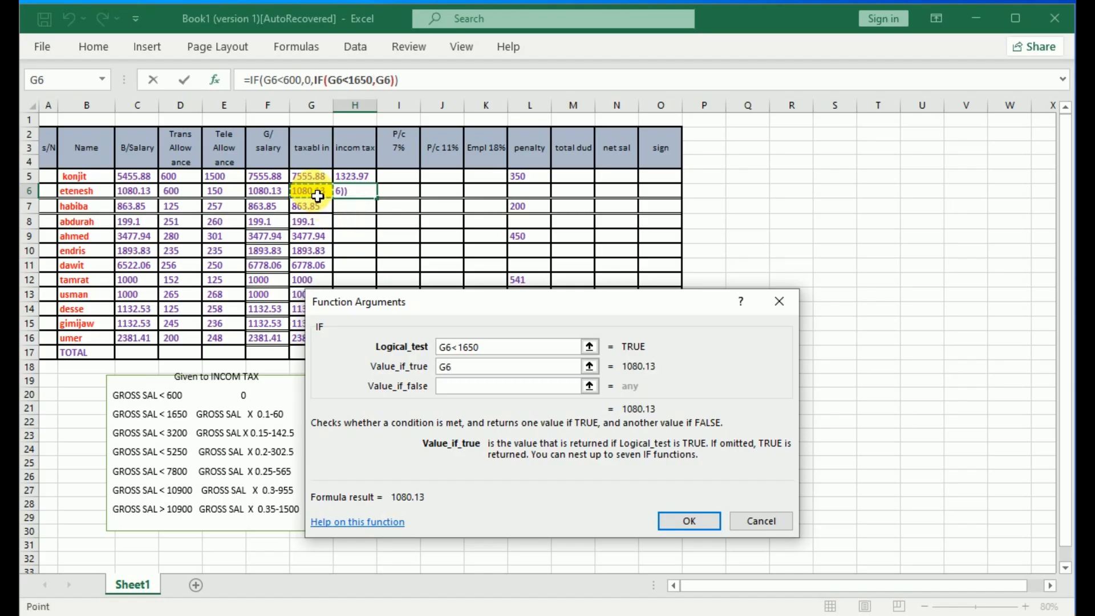
text(*)
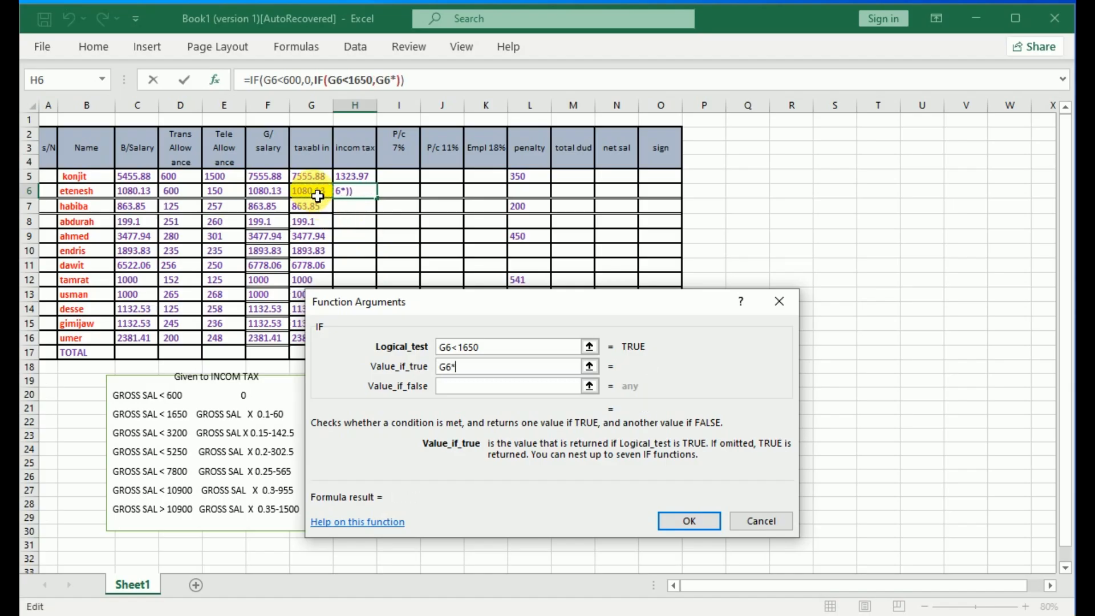
text(0.1)
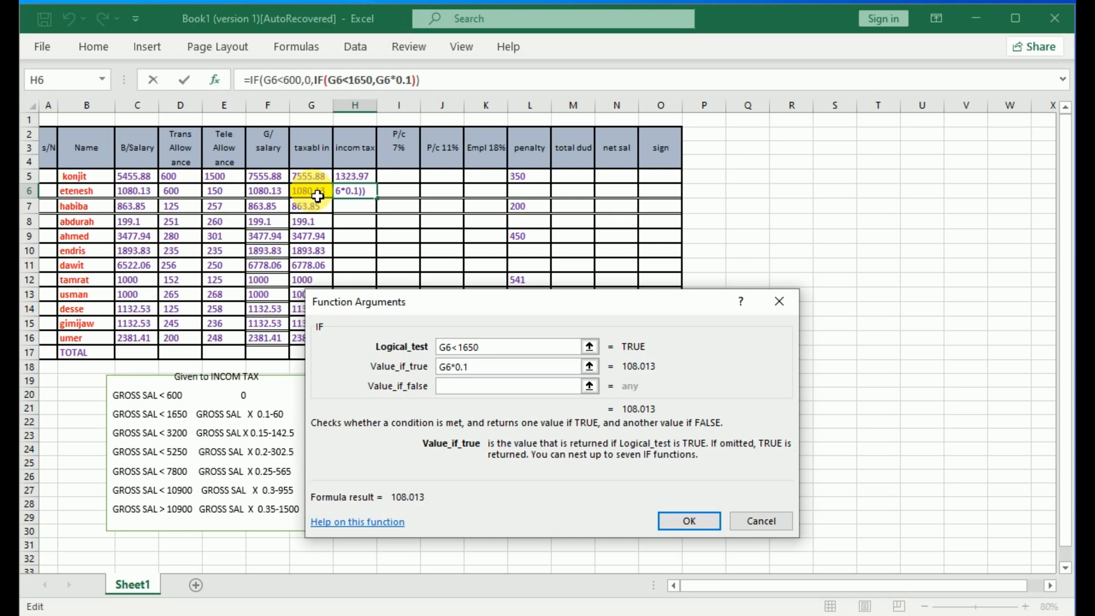
text(-)
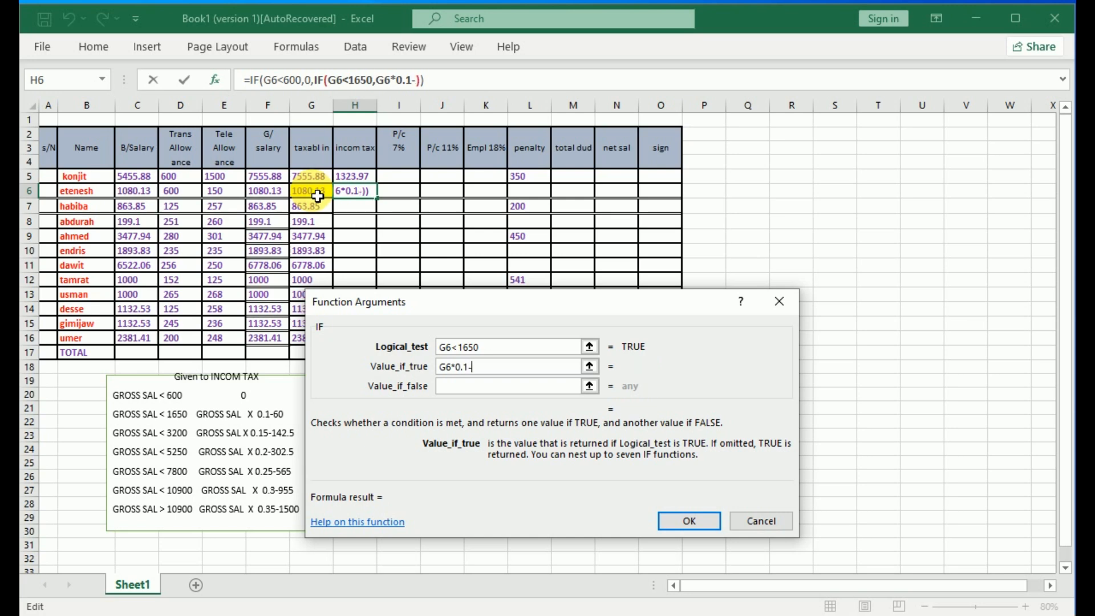
text(60)
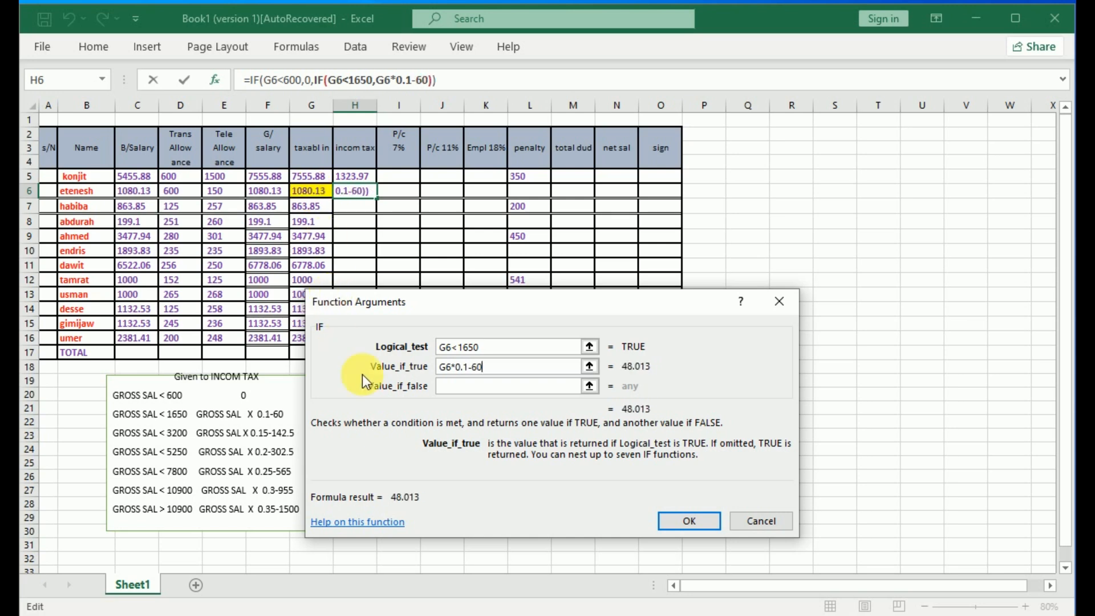
Step: Nest a third IF as the value if false in H6, testing G6<3200 and returning G6*0.15-142.5 if true
click(450, 388)
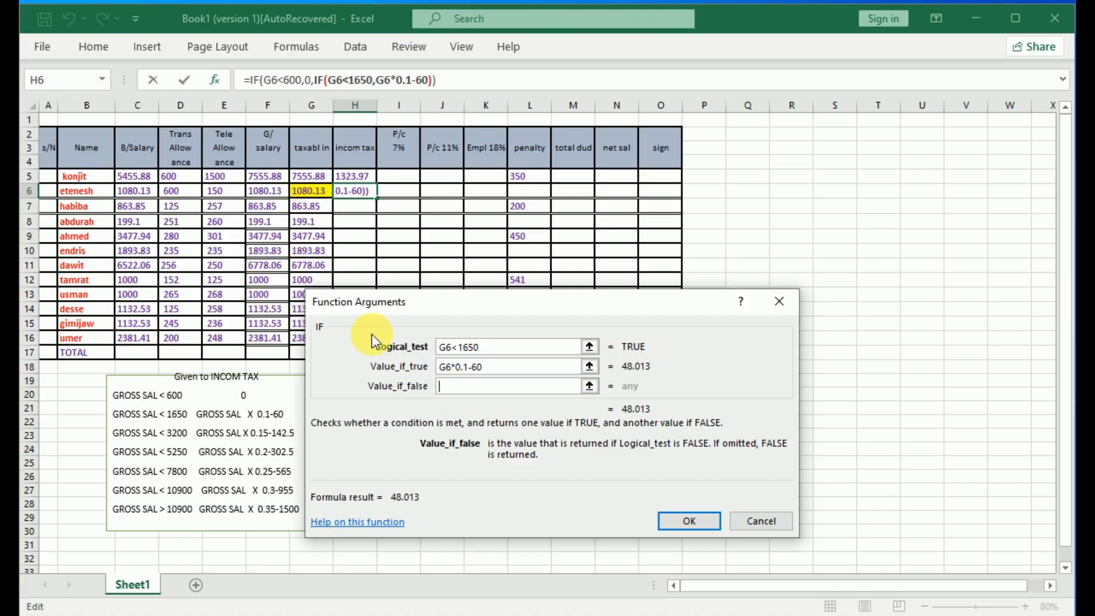
click(32, 78)
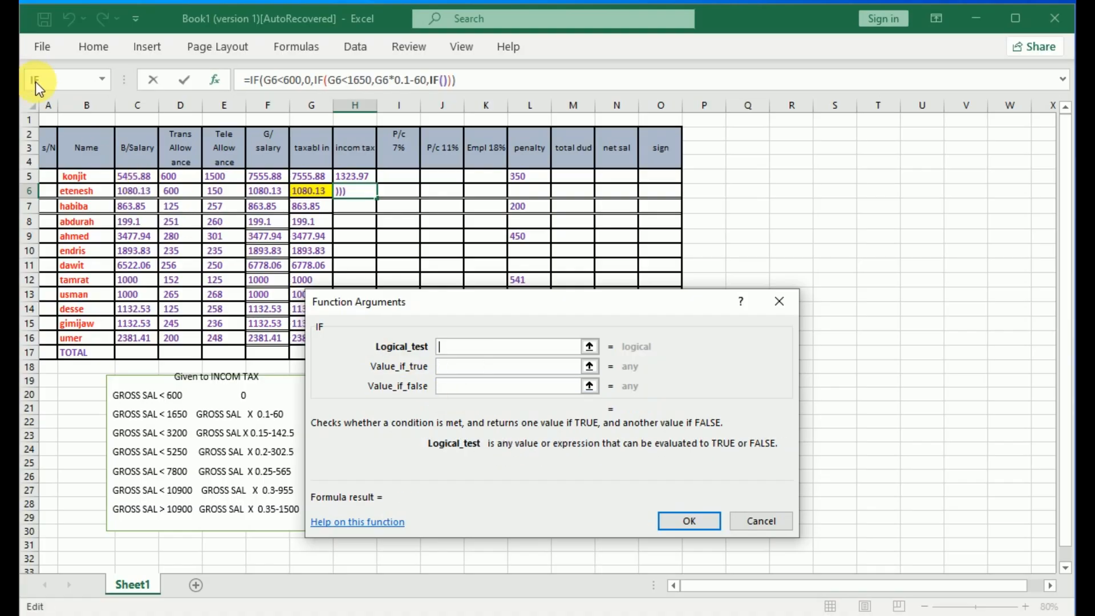
click(308, 197)
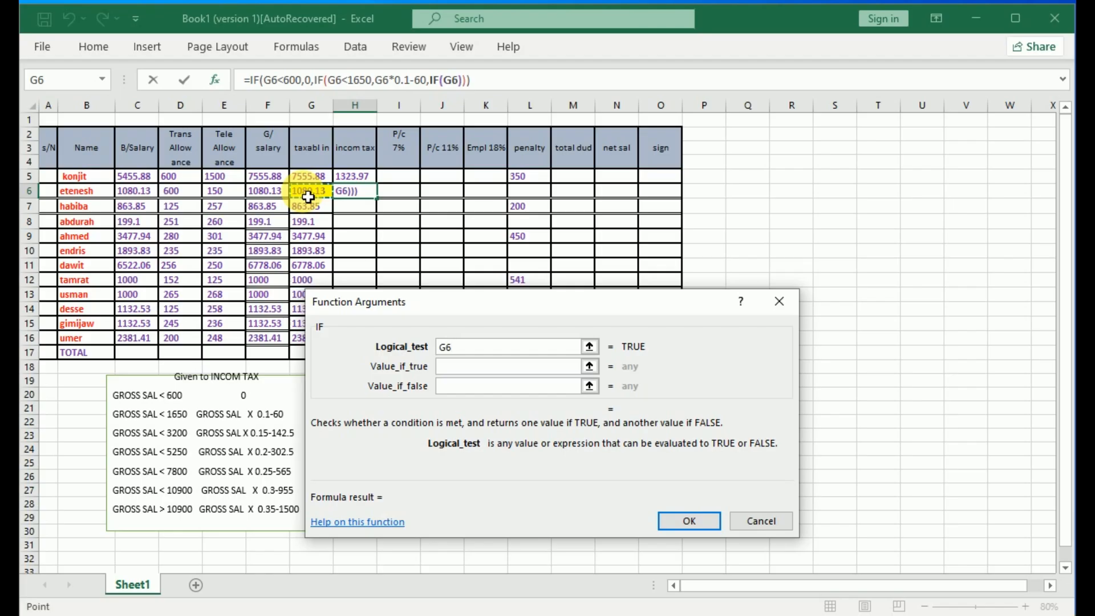
text(<)
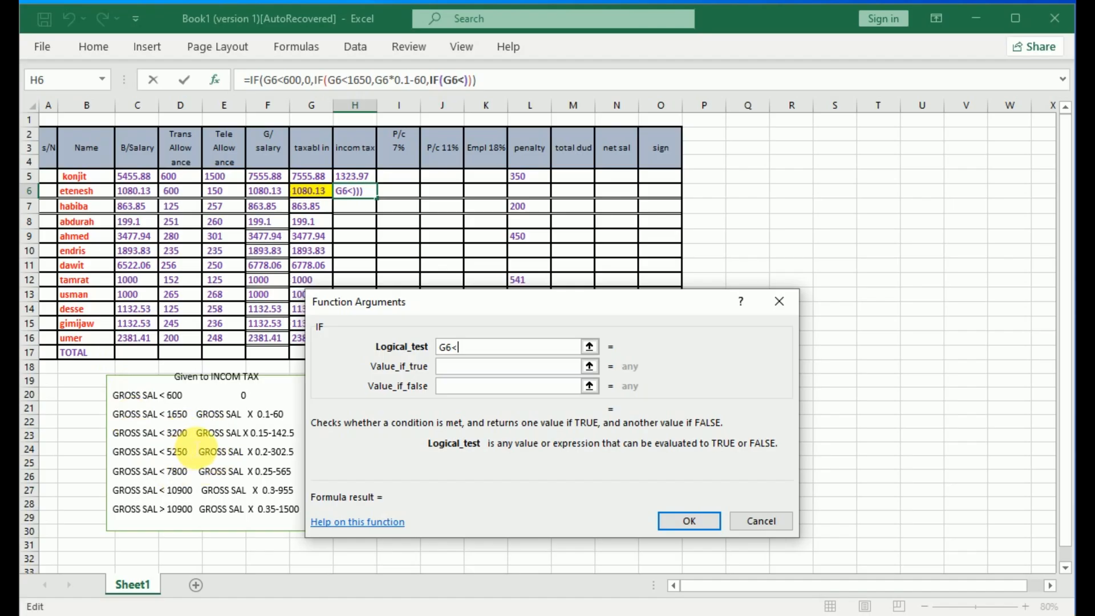
text(3200)
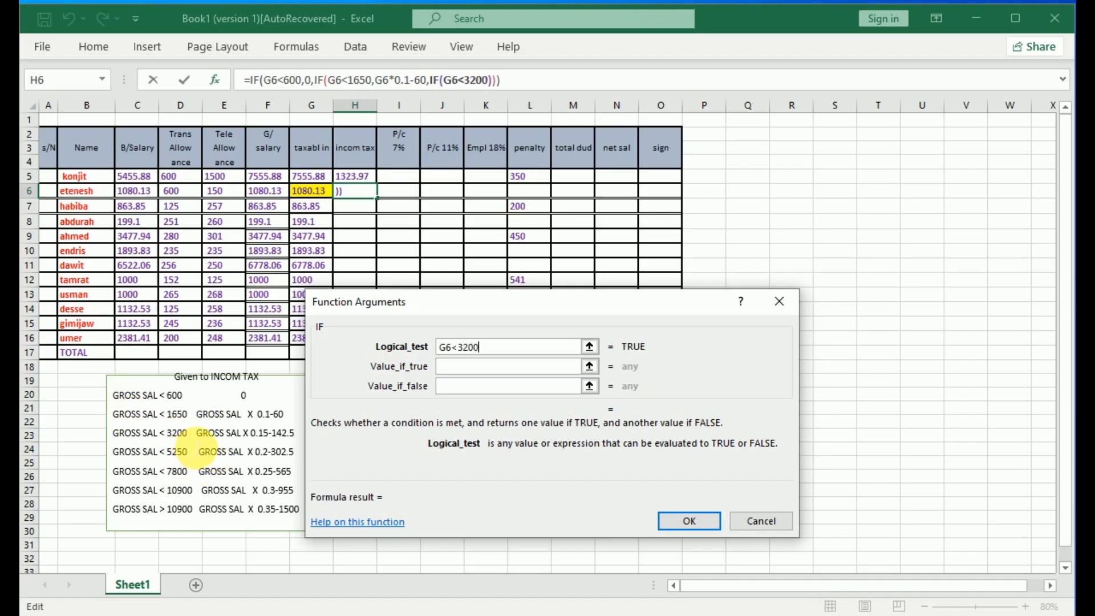
click(444, 368)
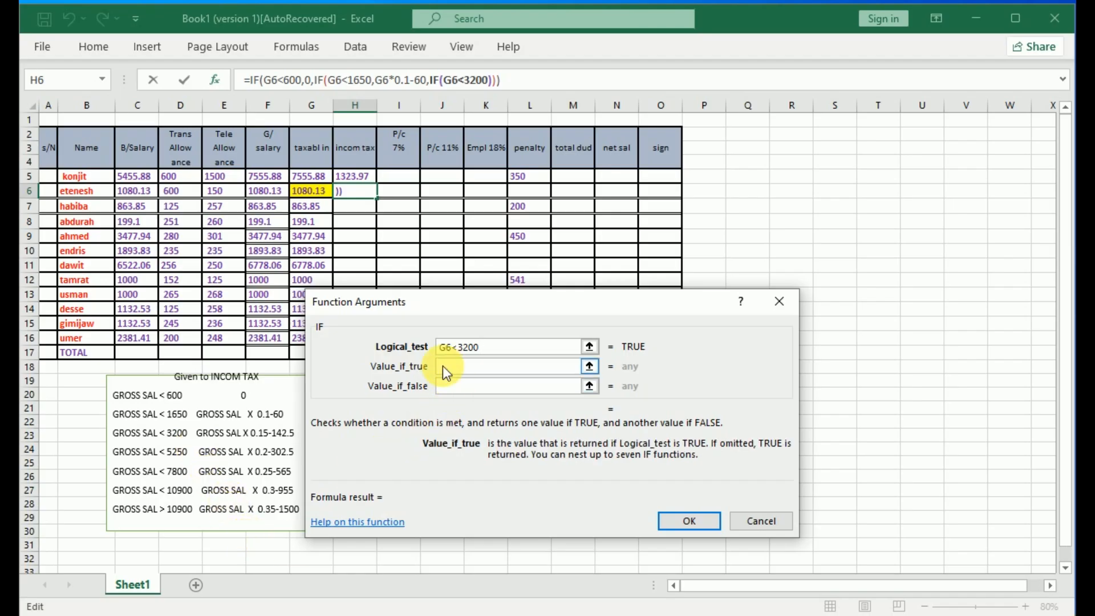
click(316, 196)
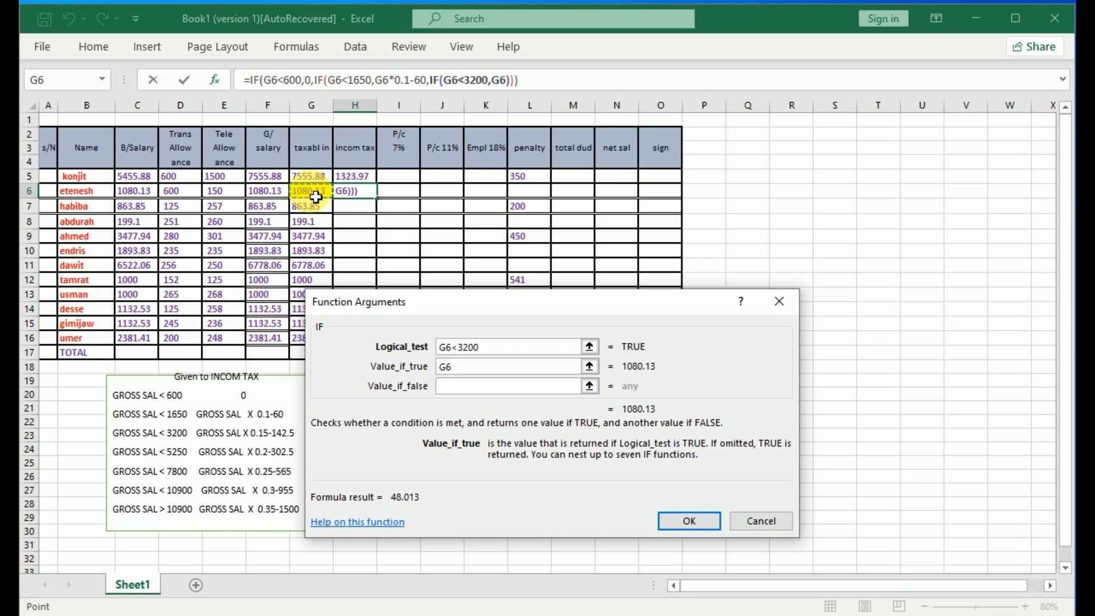
text(*)
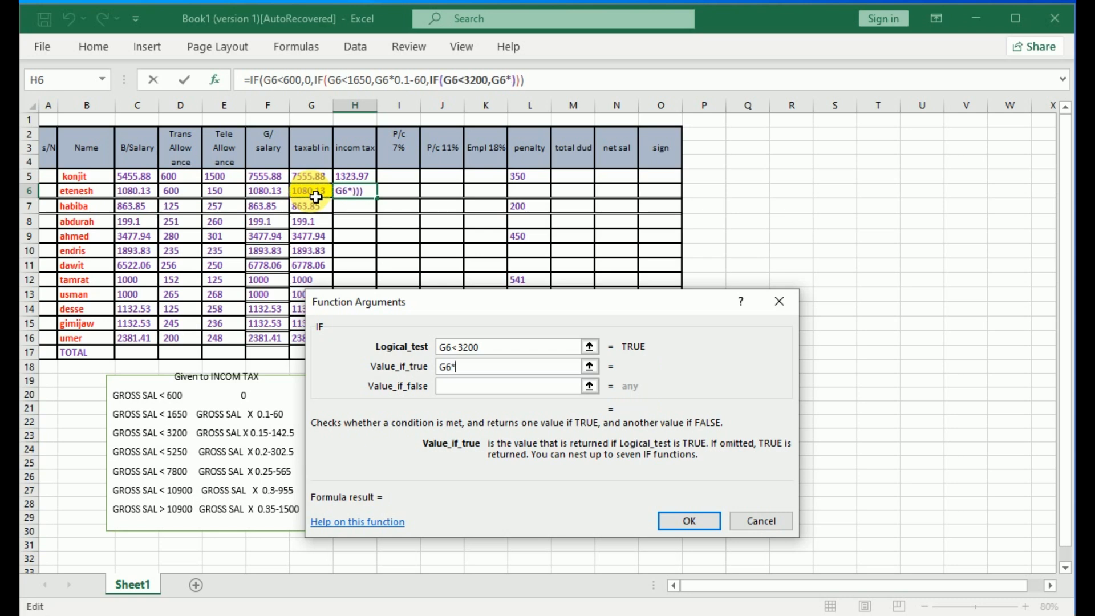
text(0.15)
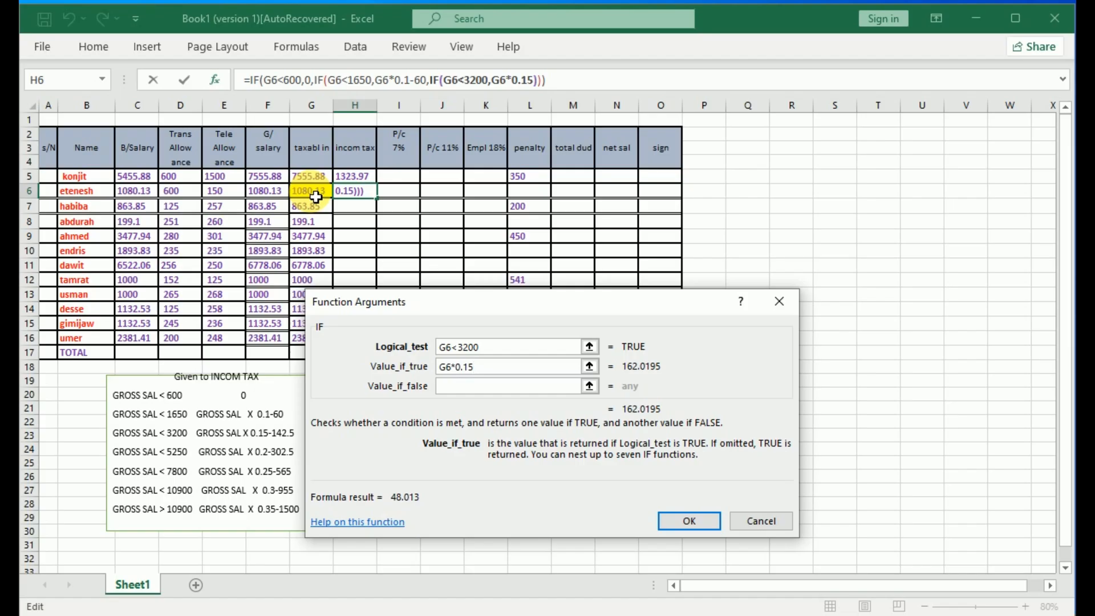
text(-)
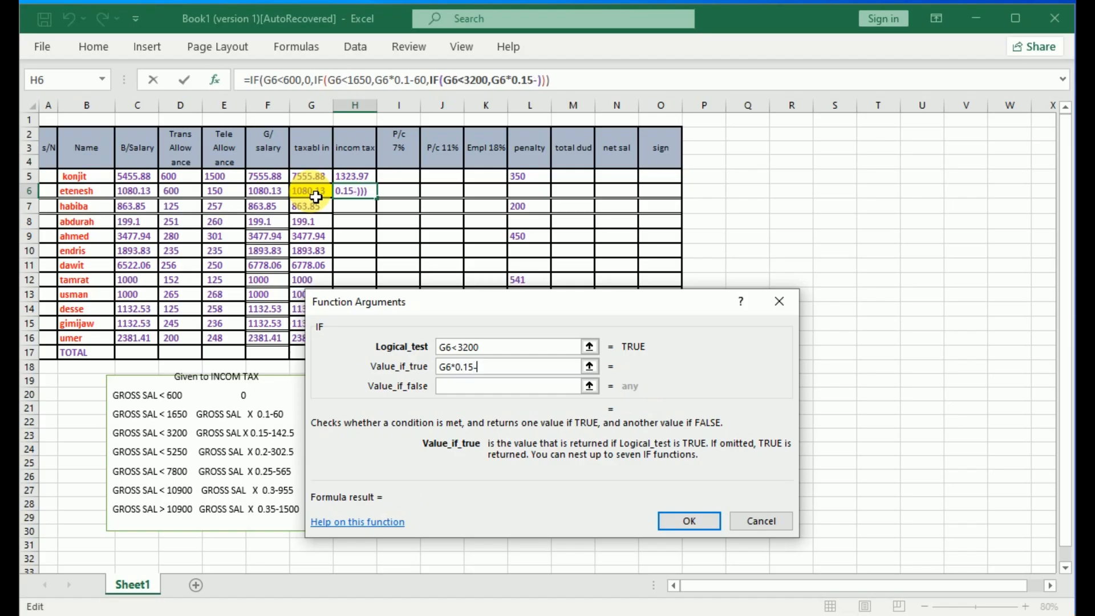
text(142.5)
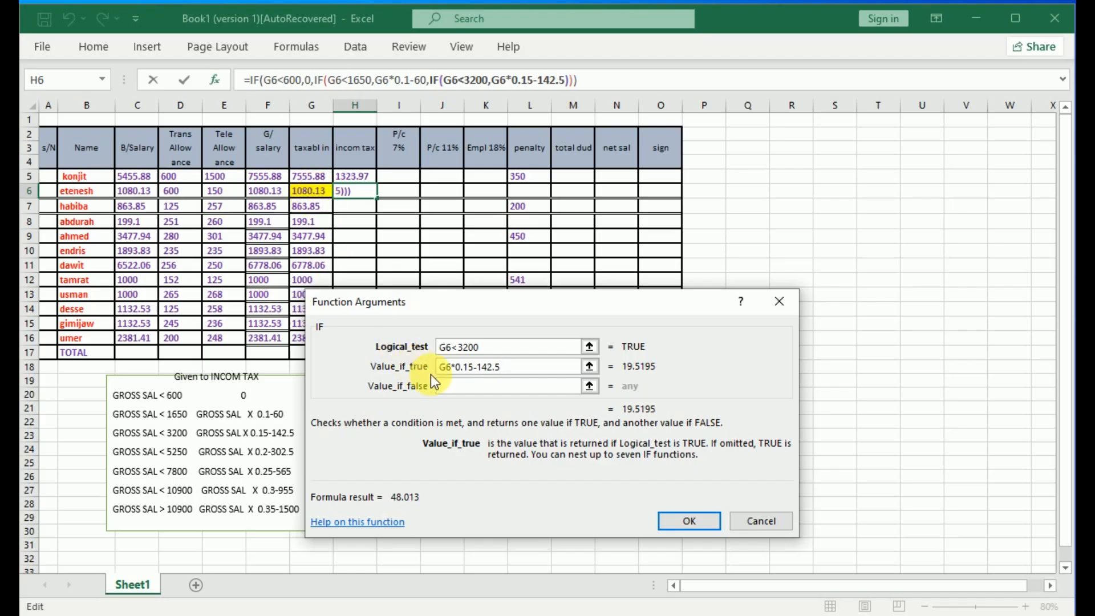
Step: Nest a fourth IF as the value if false in H6, testing G6<5250 and returning G6*0.2-302.5 if true
click(464, 392)
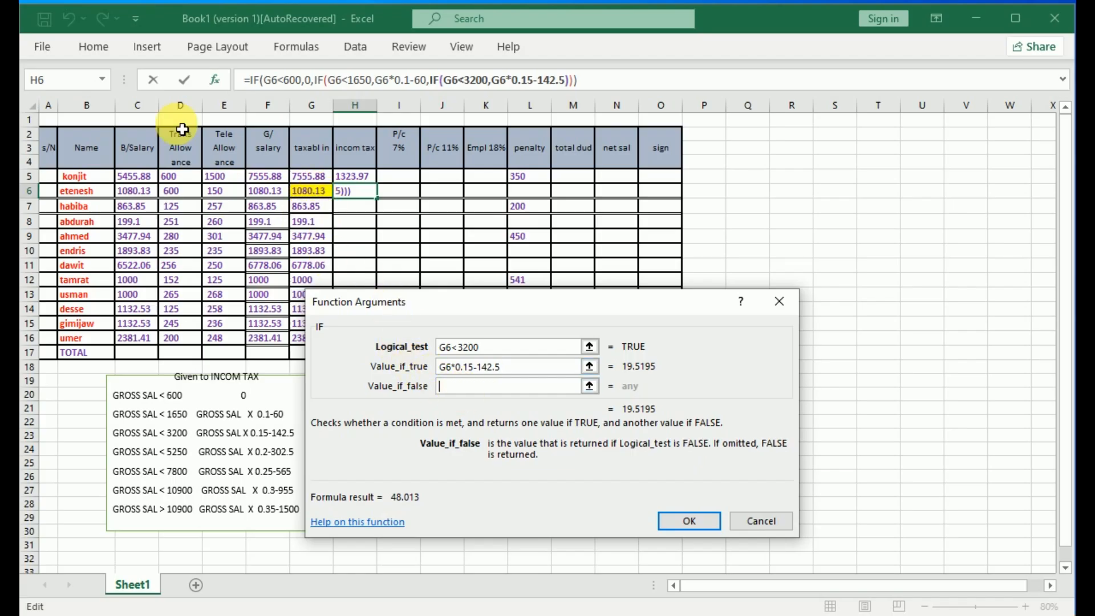
click(50, 78)
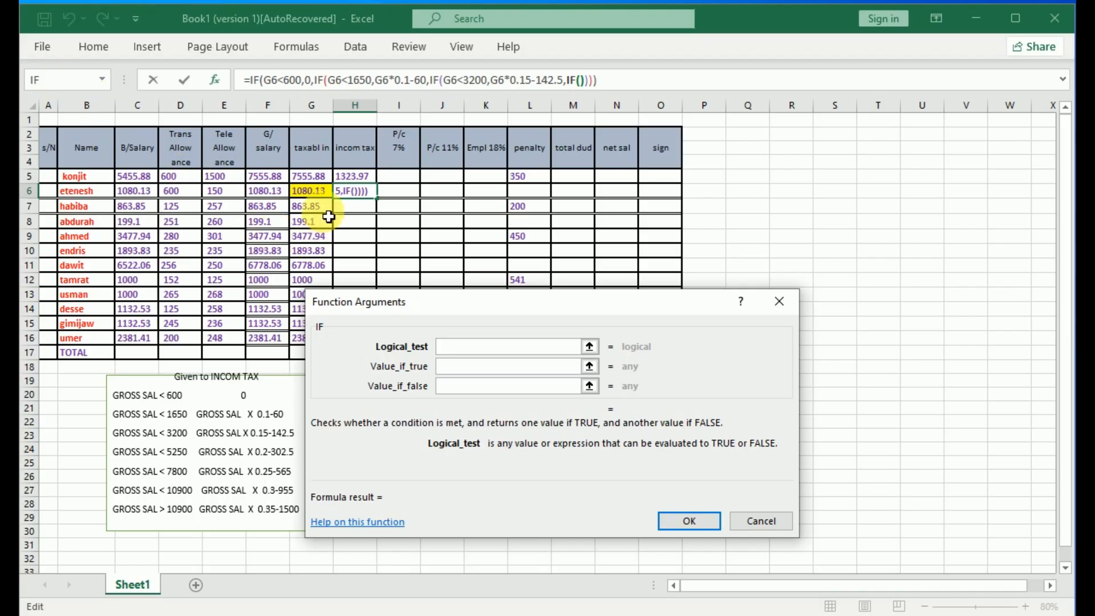
click(317, 193)
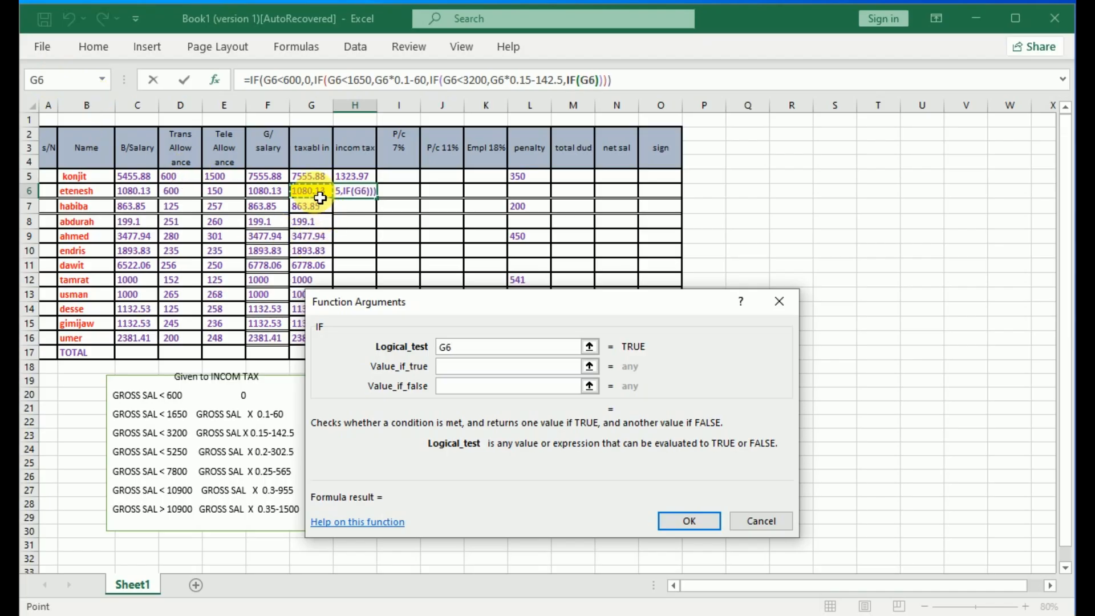
text(<)
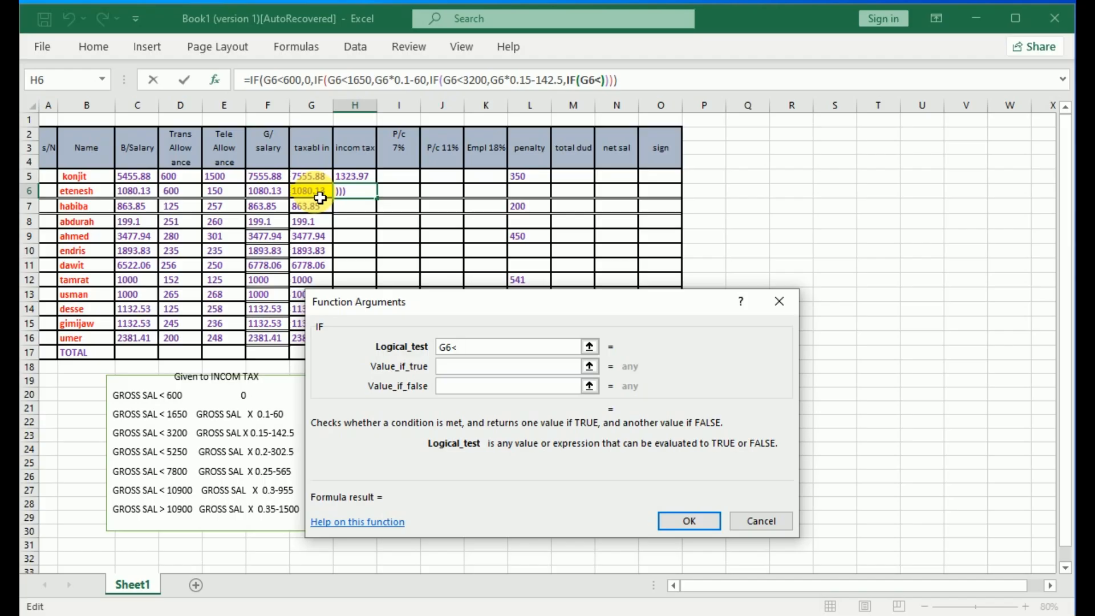
text(5250)
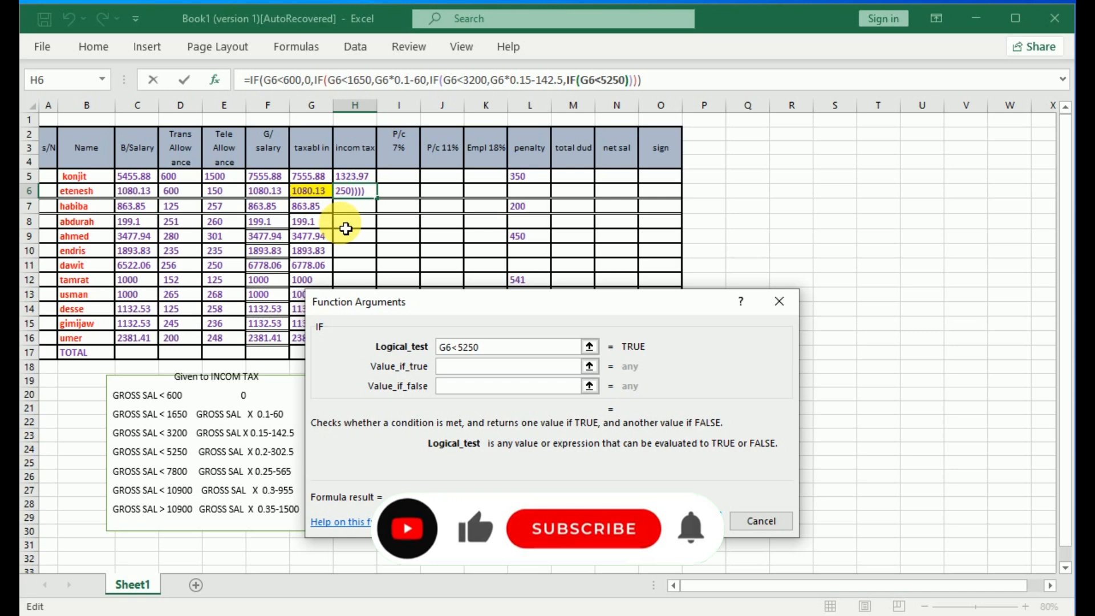
click(454, 368)
click(317, 193)
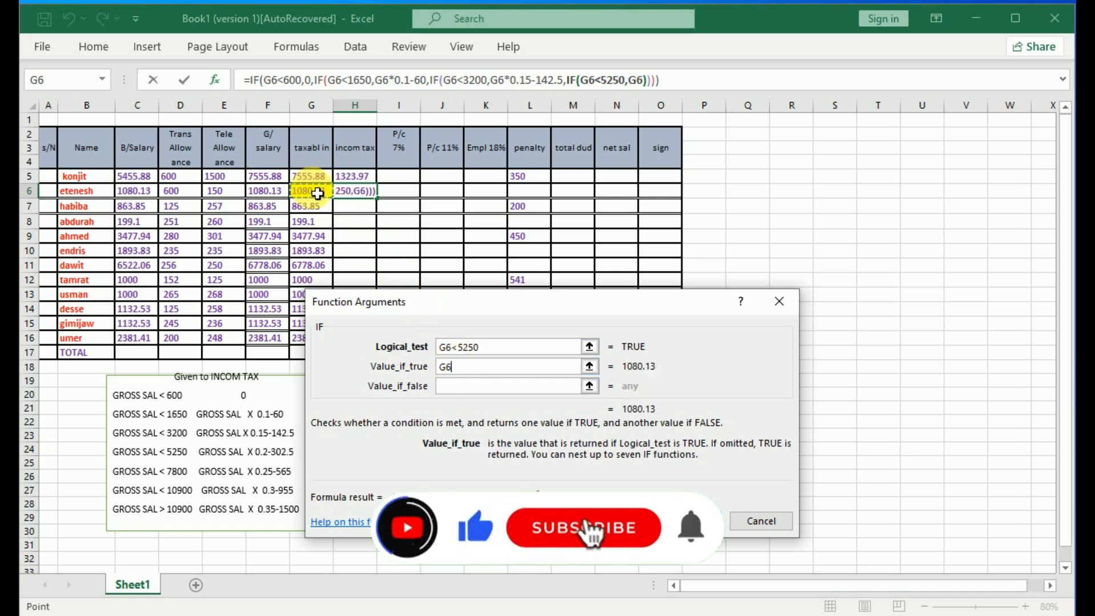
text(*)
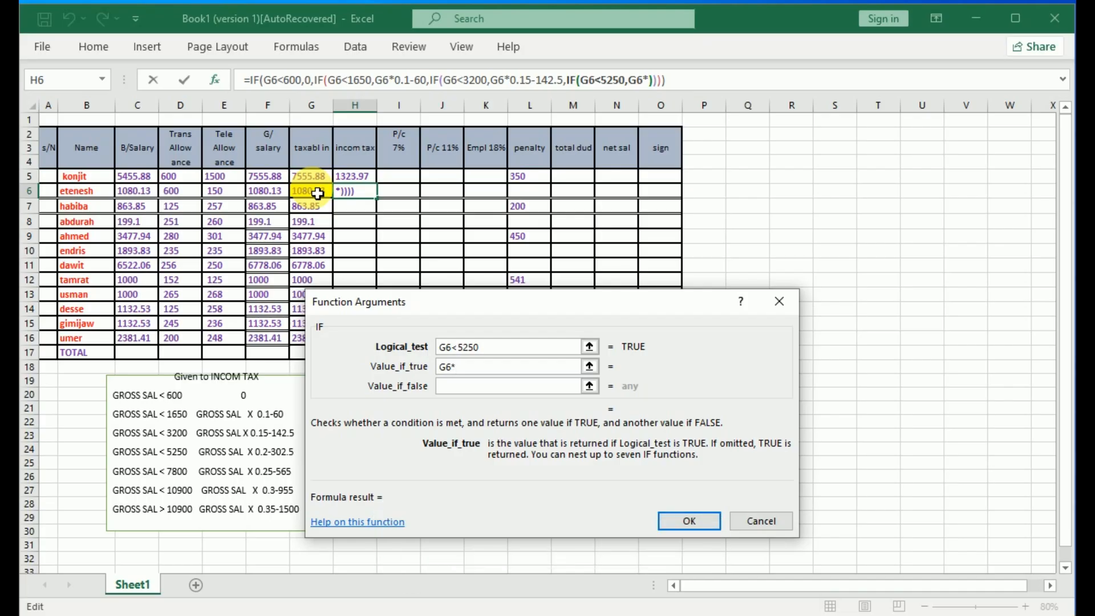
text(0.)
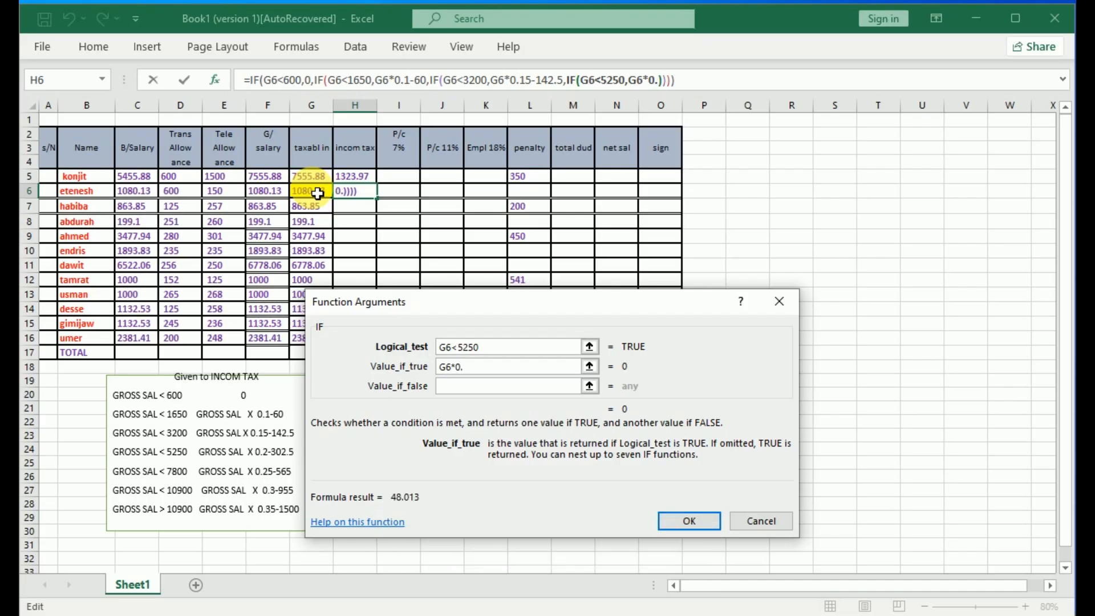
text(2-)
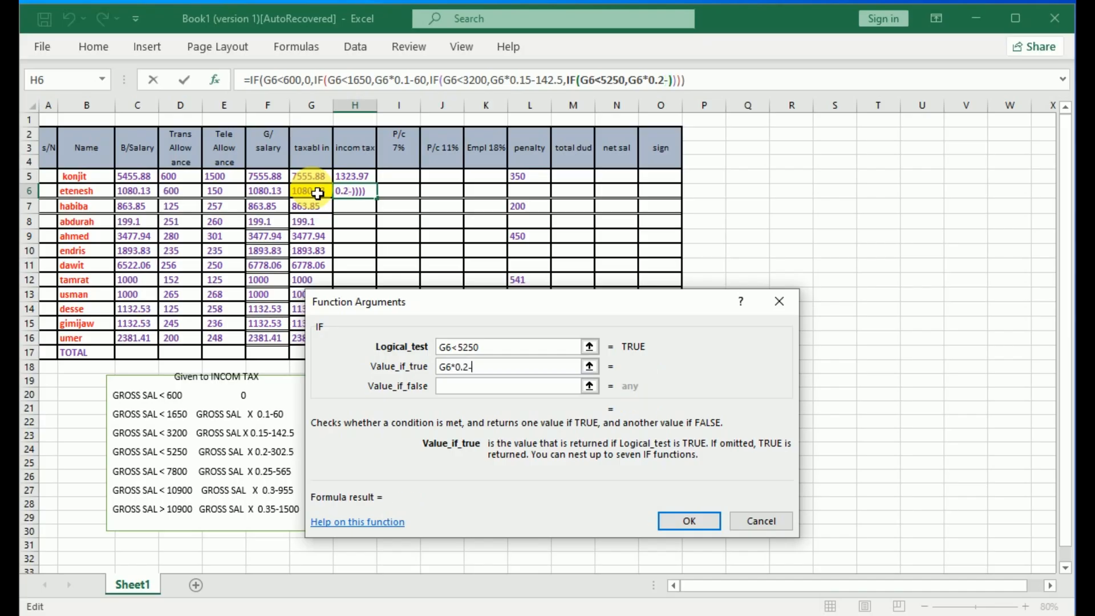
text(302)
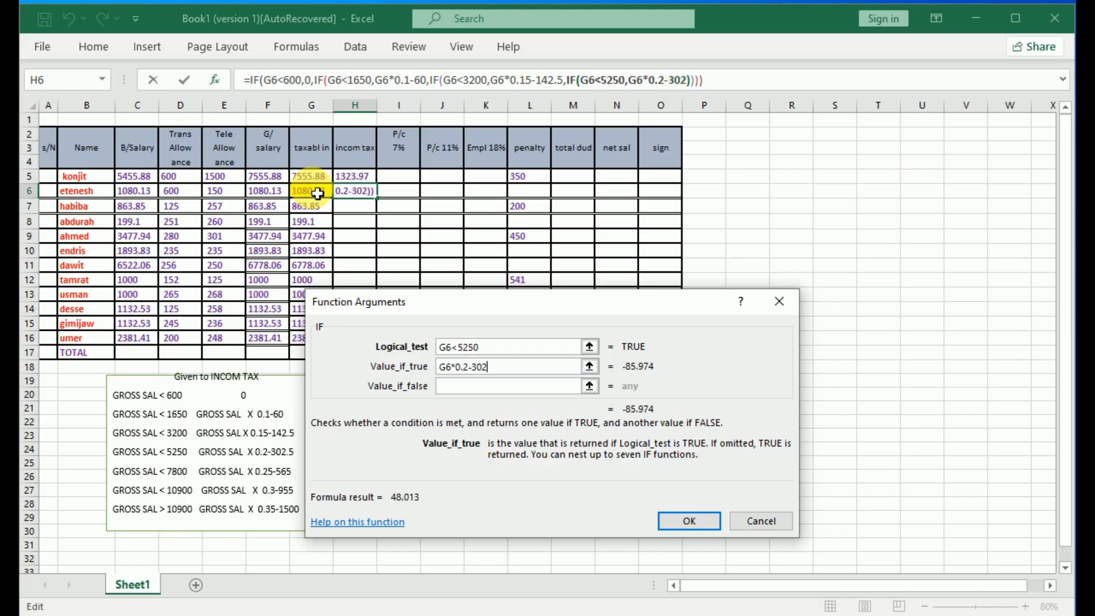
text(.5)
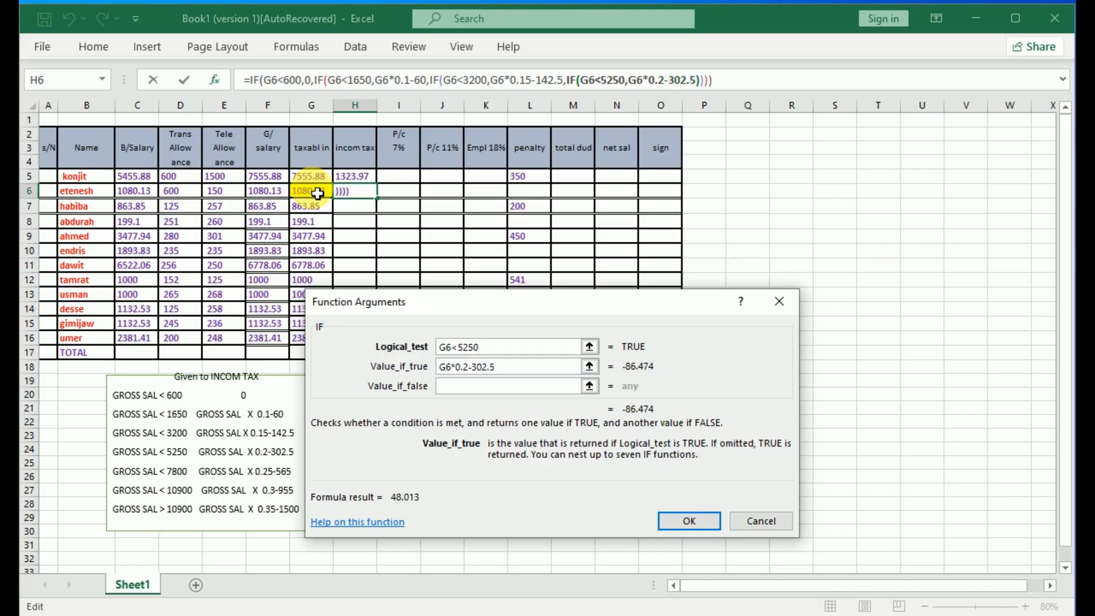
click(456, 386)
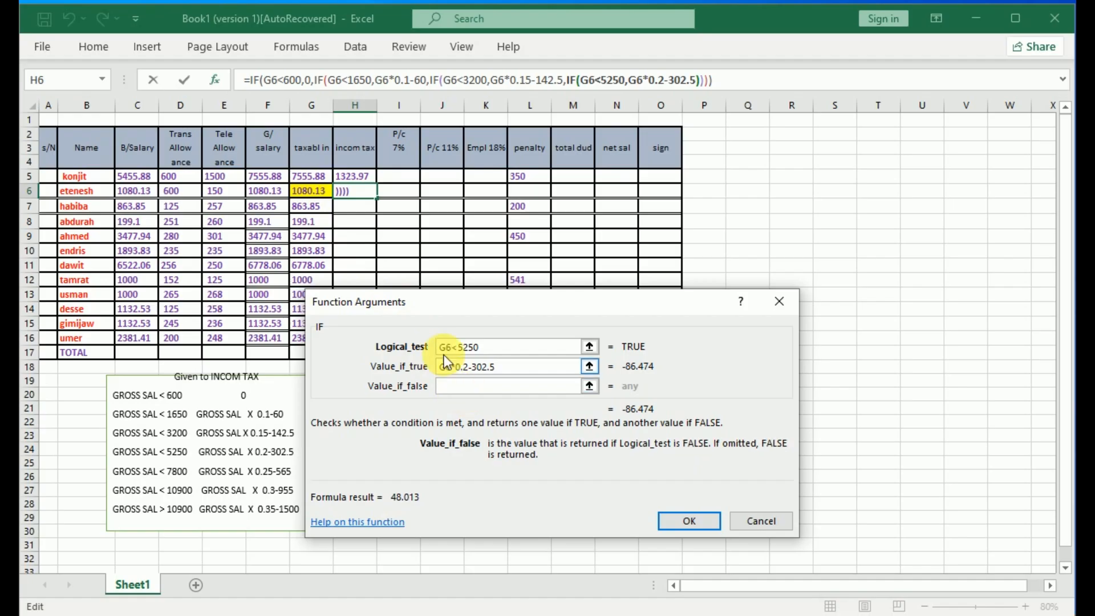
click(315, 193)
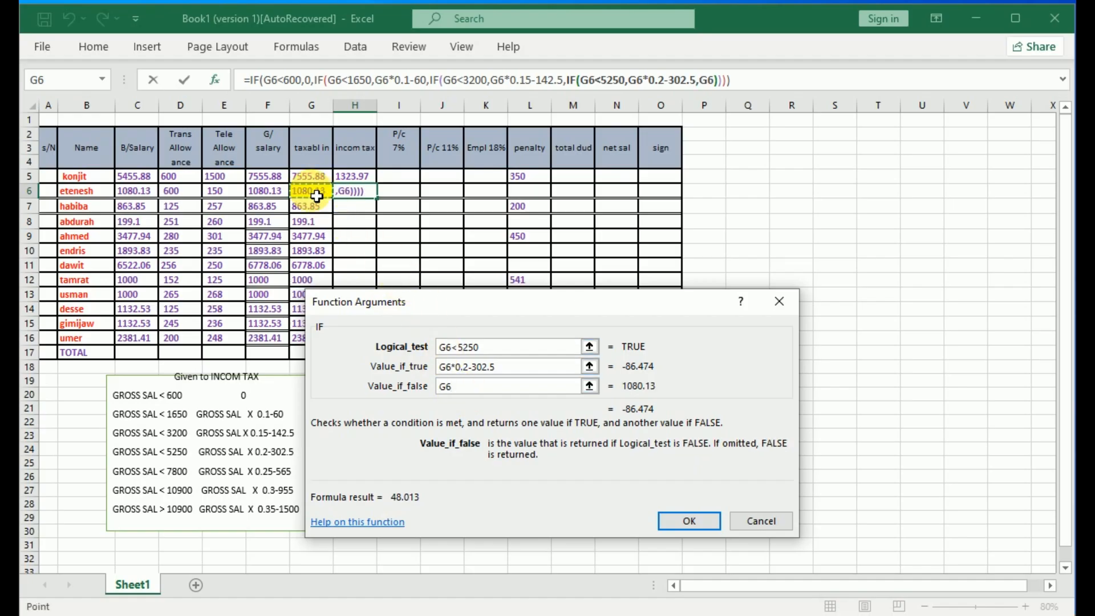
text(<)
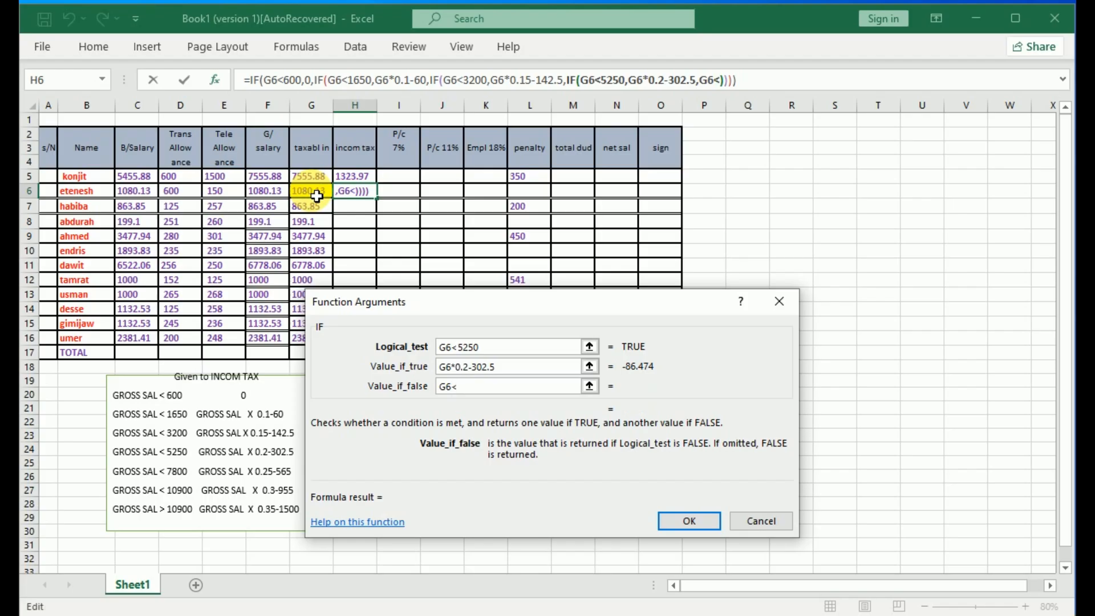
key(BackSpace)
key(BackSpace)
key(BackSpace)
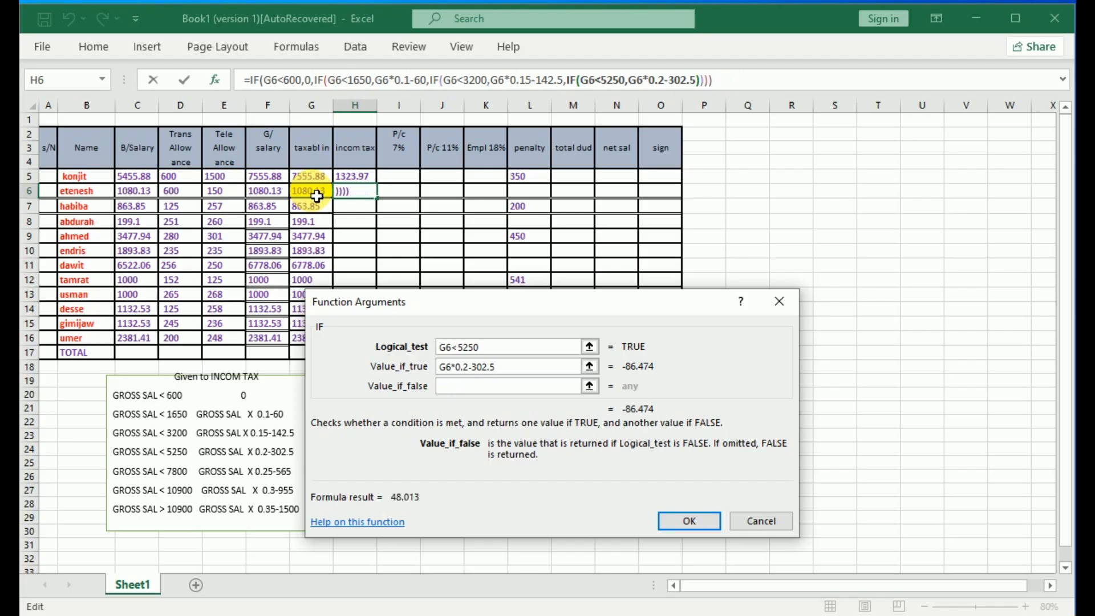
Step: Nest a fifth IF as the value if false in H6, testing G6<7800 and returning G6*0.25-565 if true
click(465, 389)
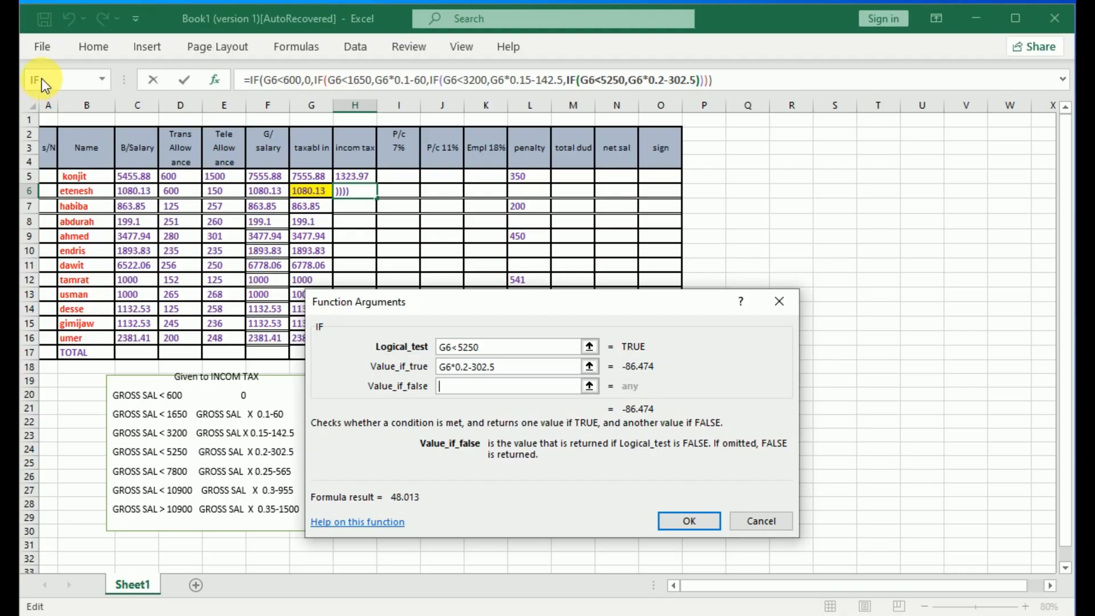
click(43, 86)
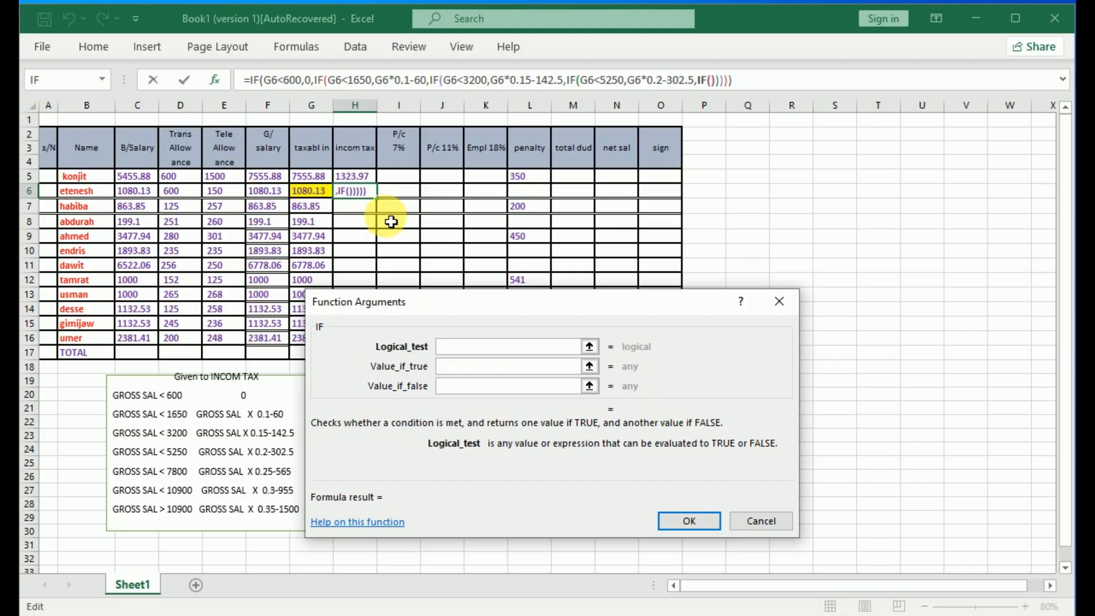
click(311, 194)
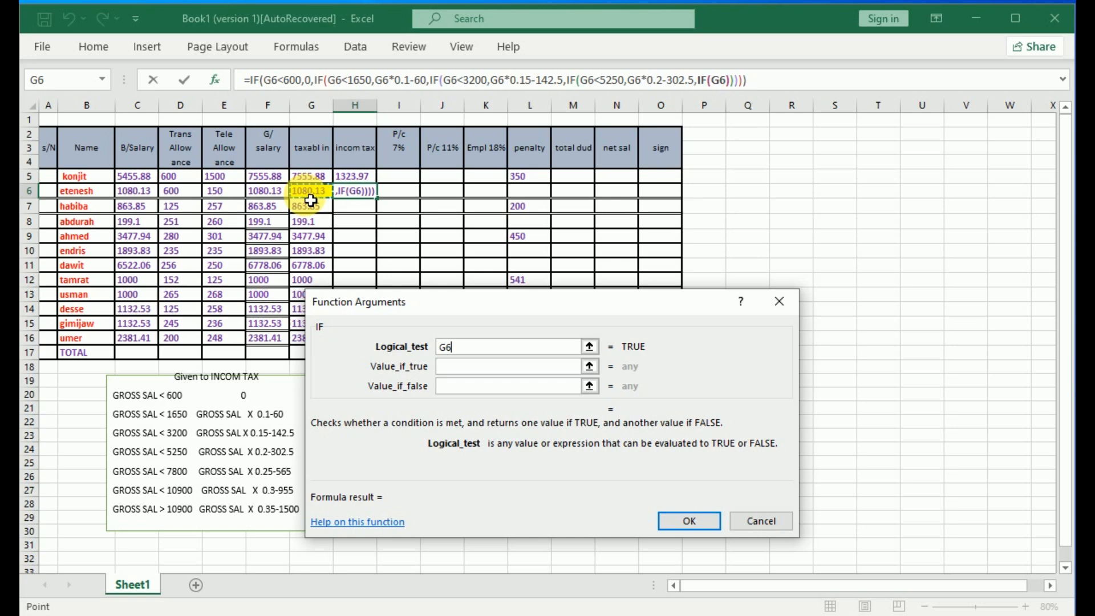
text(<)
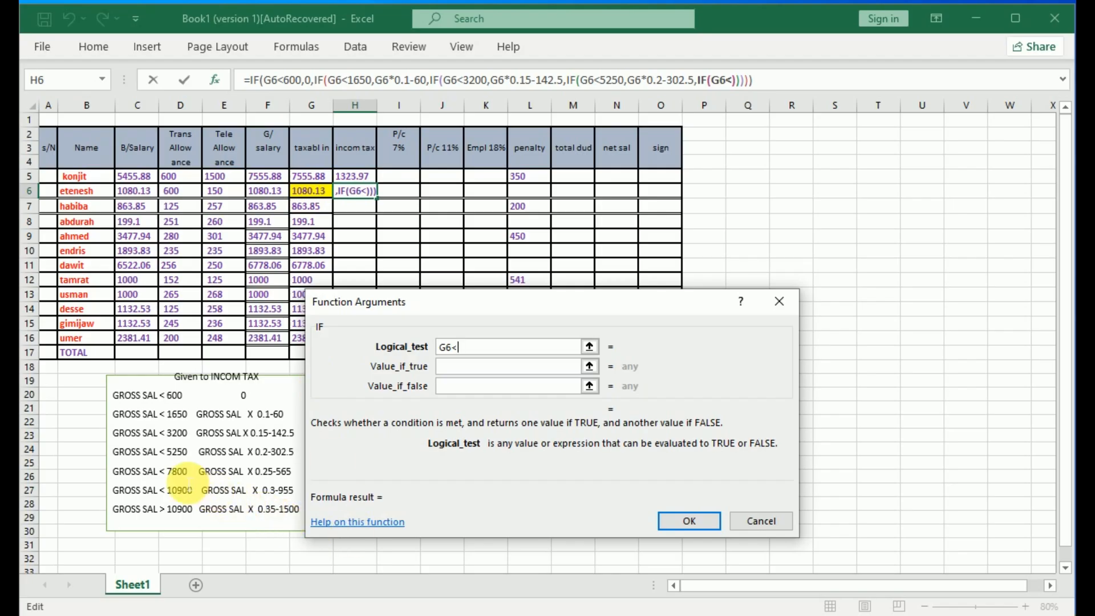
text(7800)
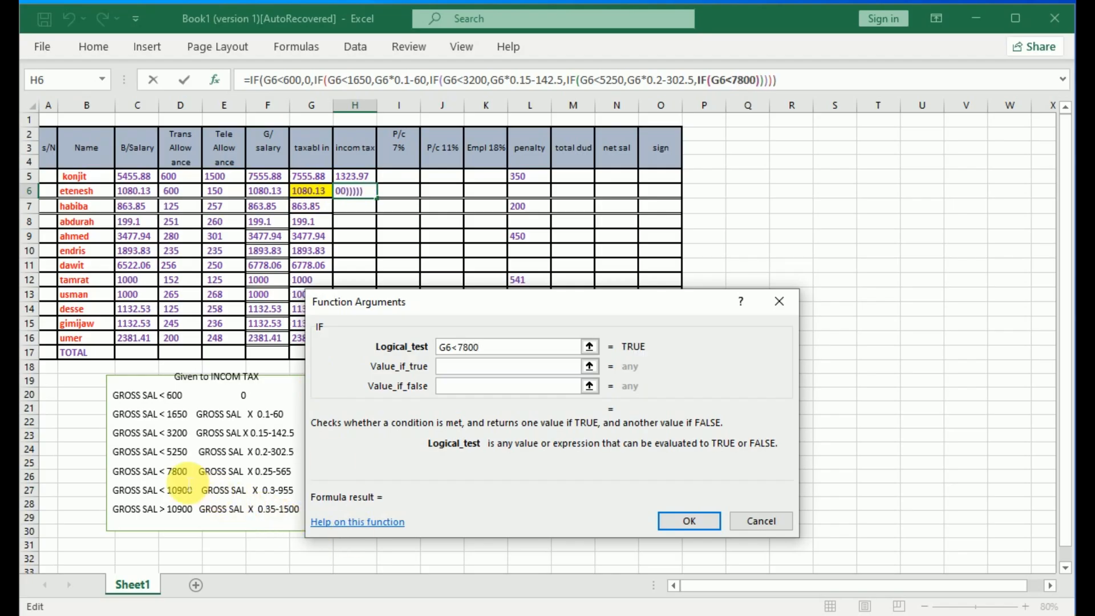
click(450, 368)
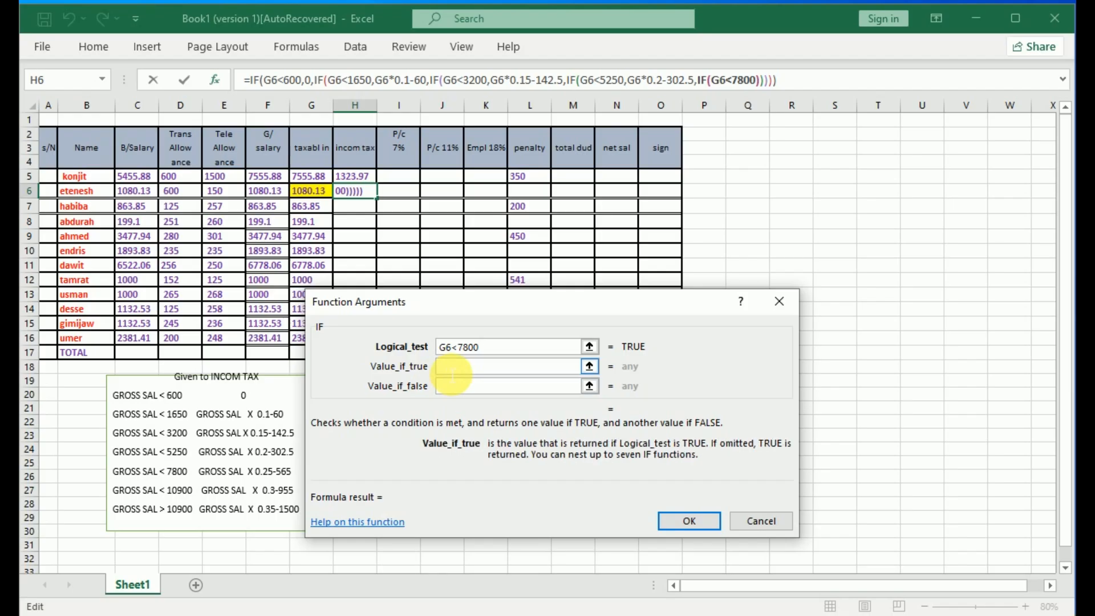
click(327, 198)
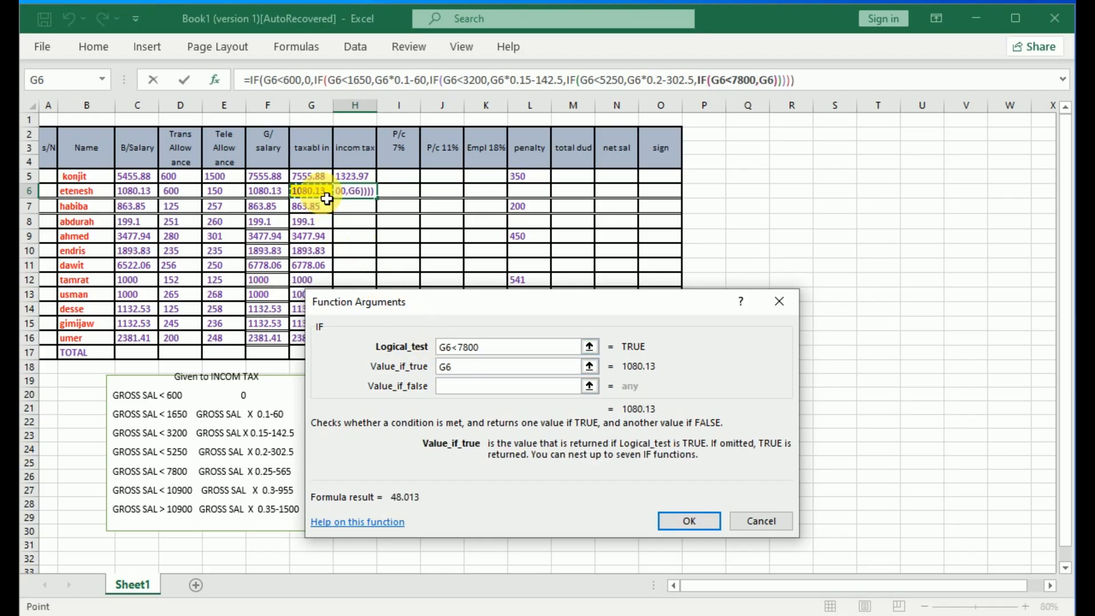
text(*)
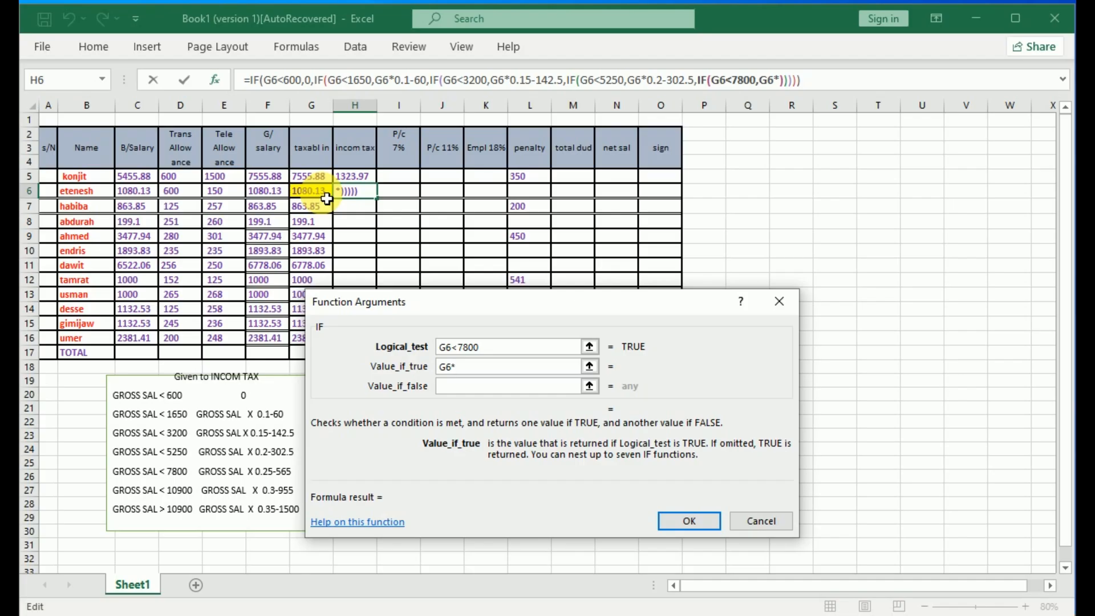
text(0.2)
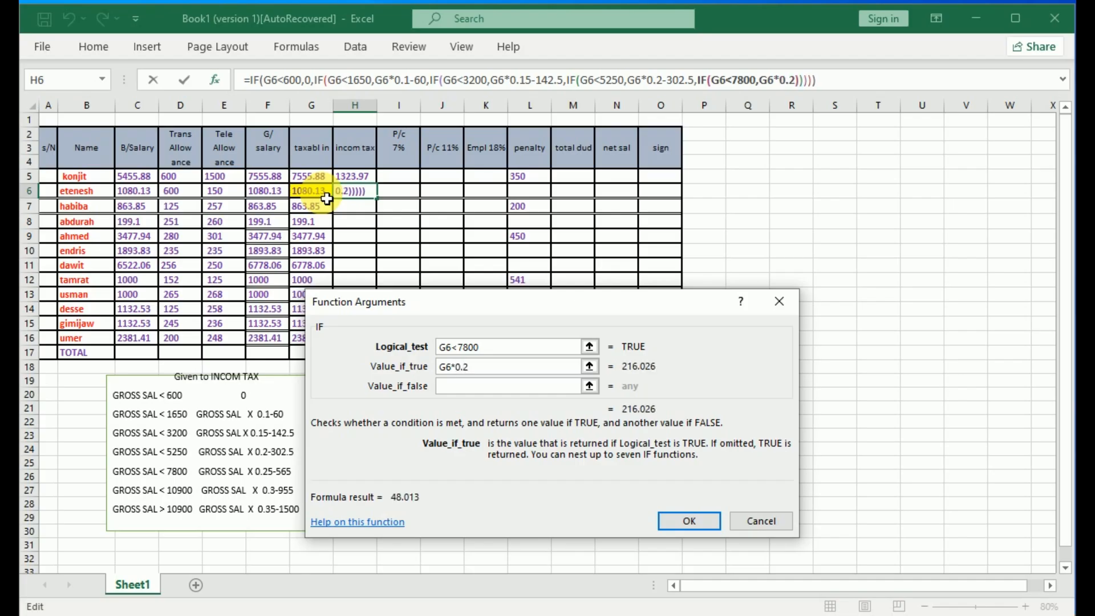
text(5)
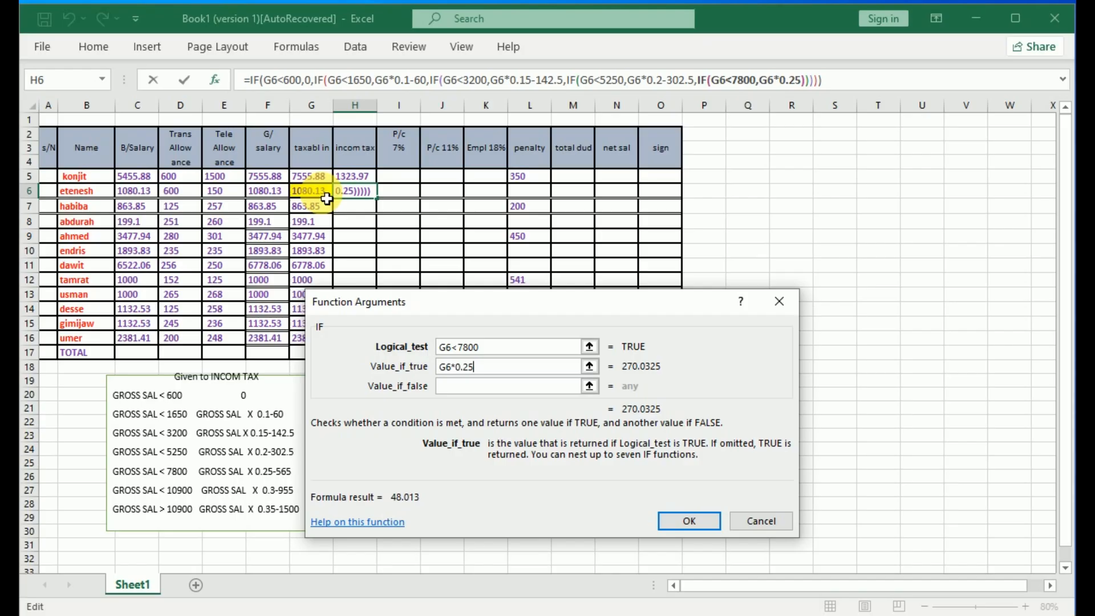
text(-565)
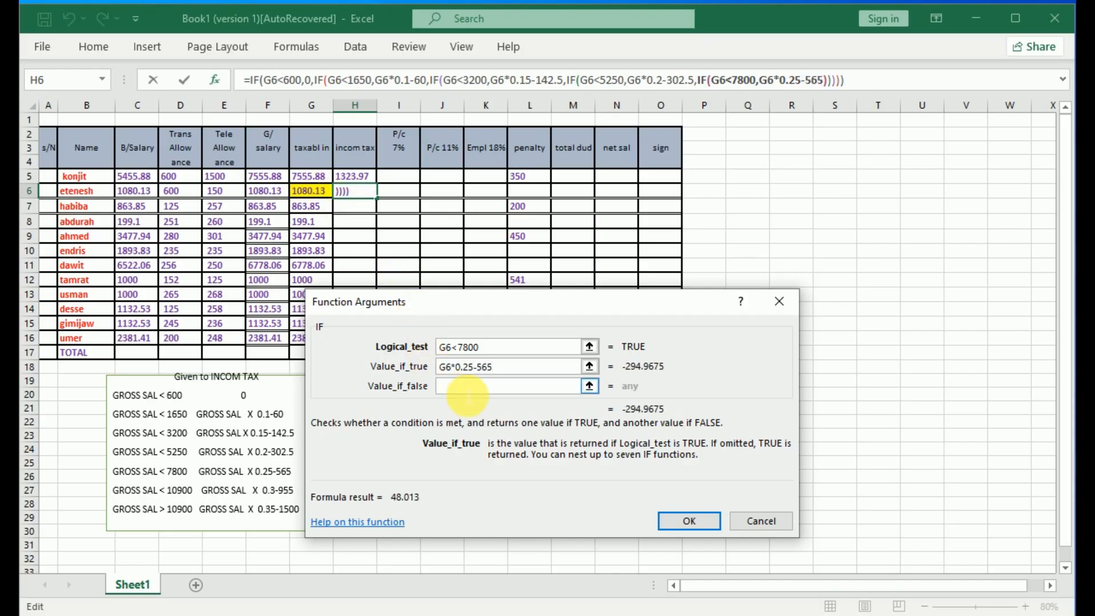
Step: Nest a sixth IF as the value if false in H6, testing G6<10900 and returning G6*0.3-955 if true
click(468, 388)
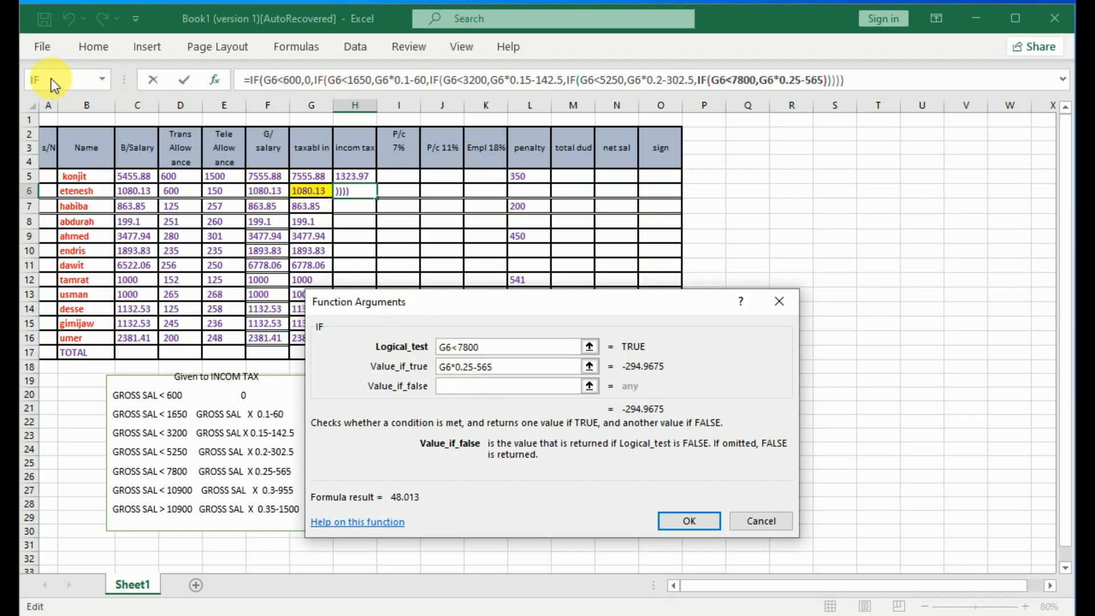
click(50, 78)
click(319, 199)
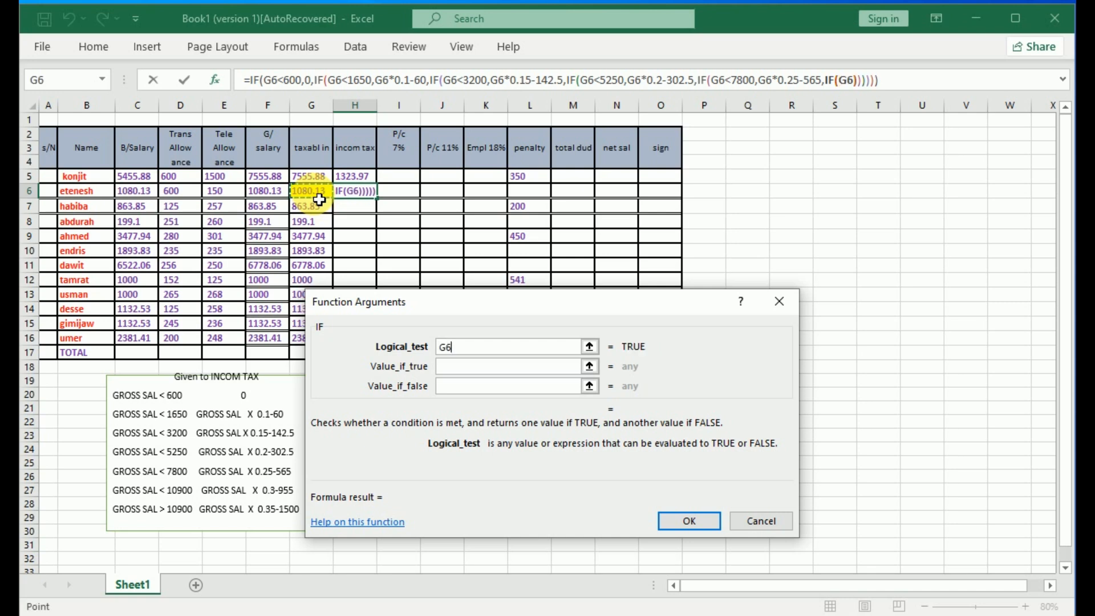
text(<)
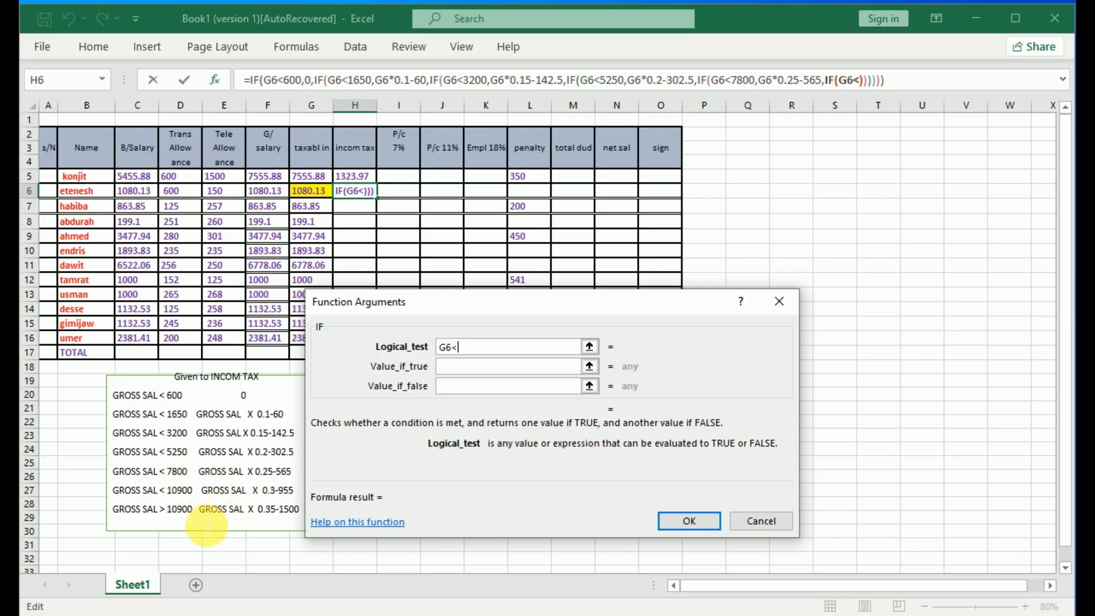
text(1)
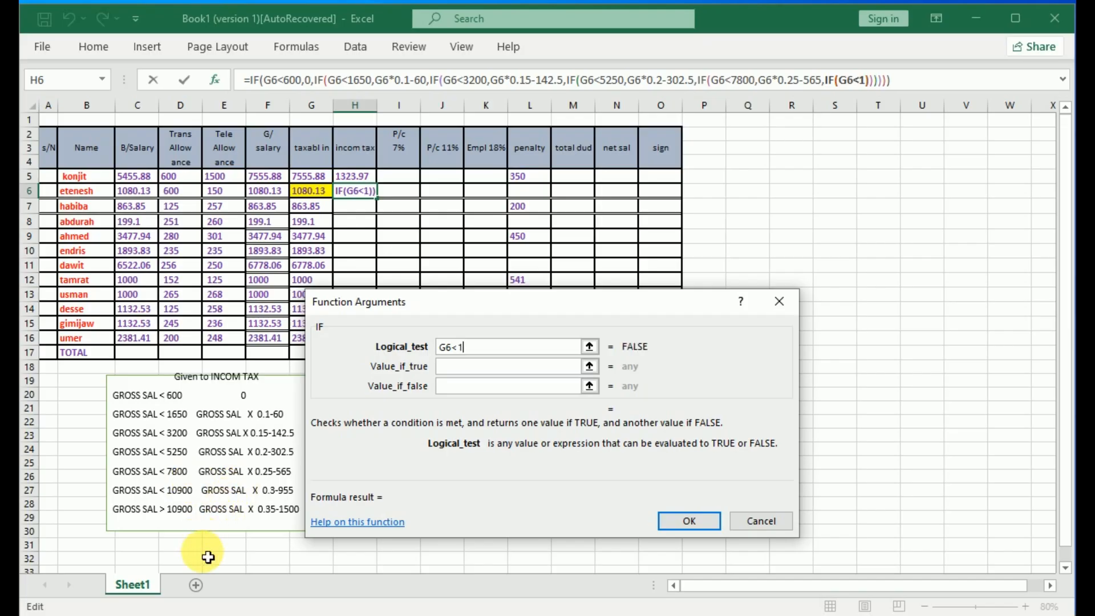
text(0900)
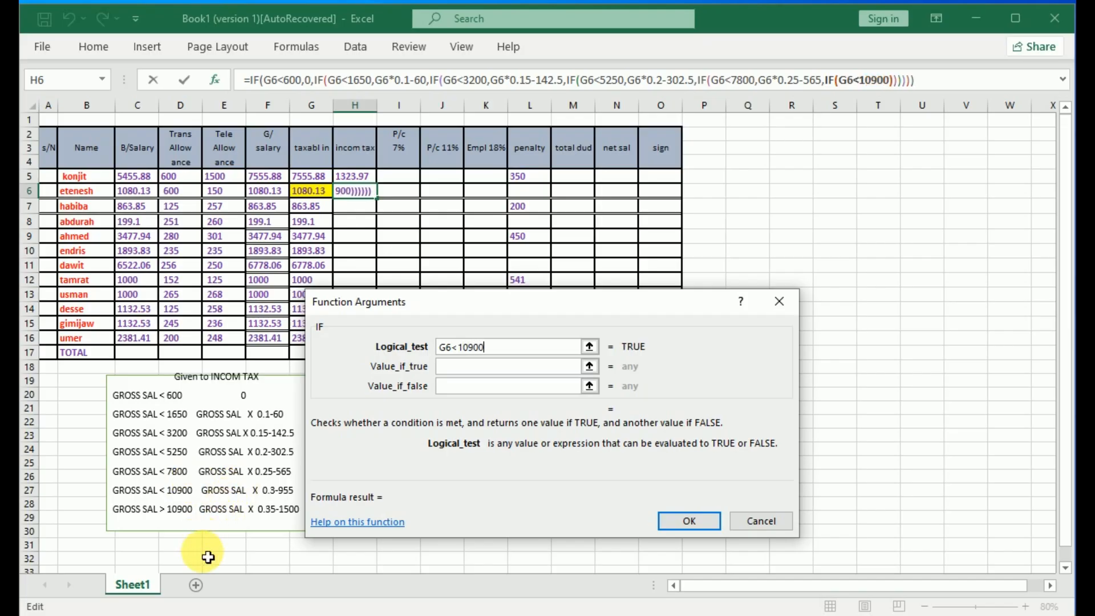
click(461, 371)
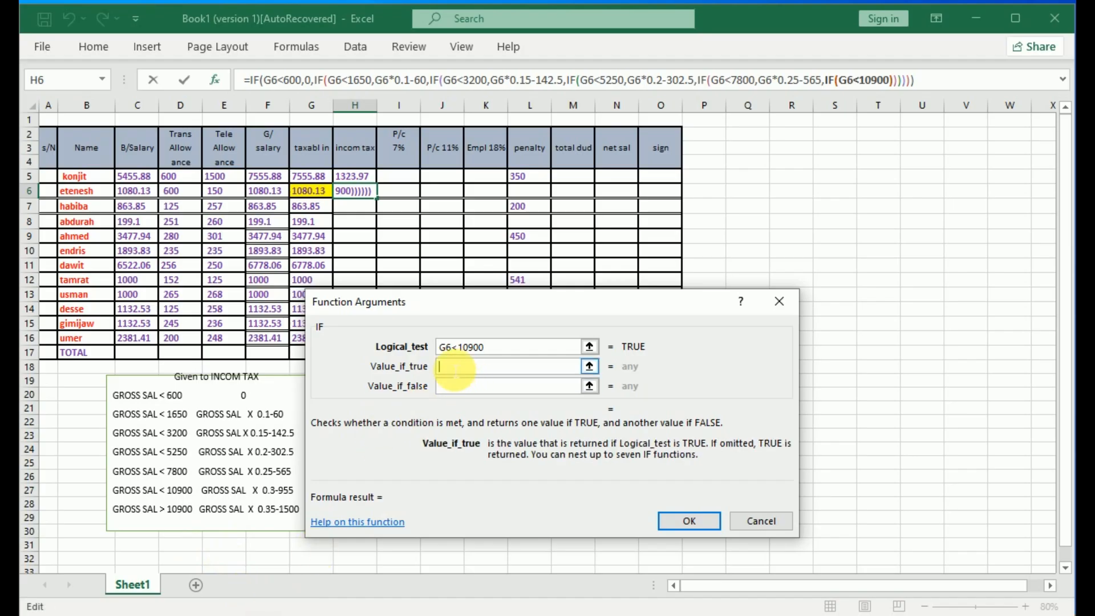
click(323, 197)
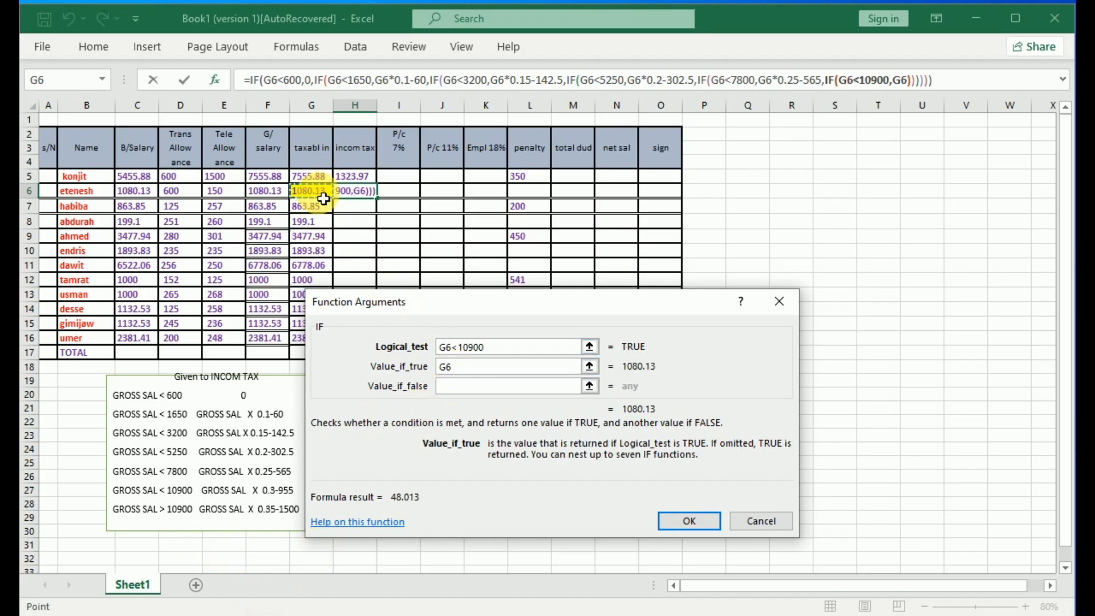
text(*0)
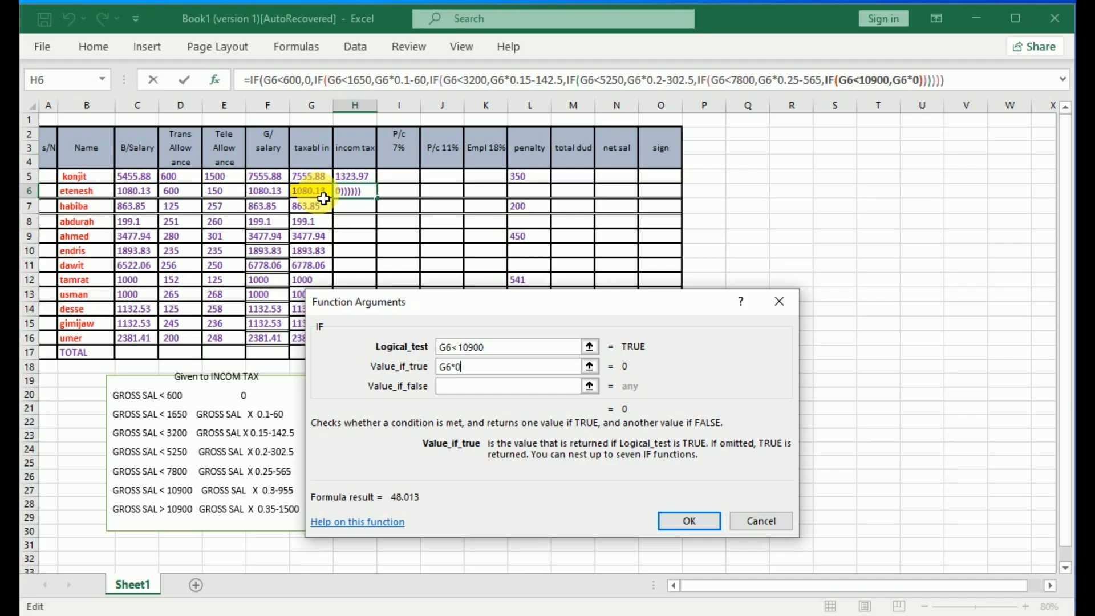
text(.3-)
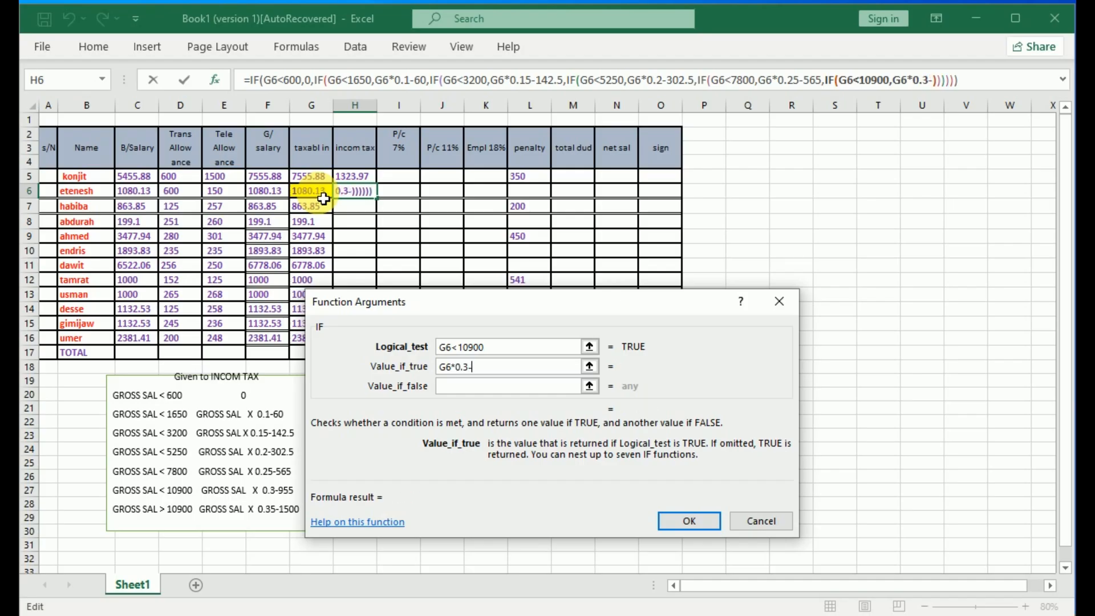
text(955)
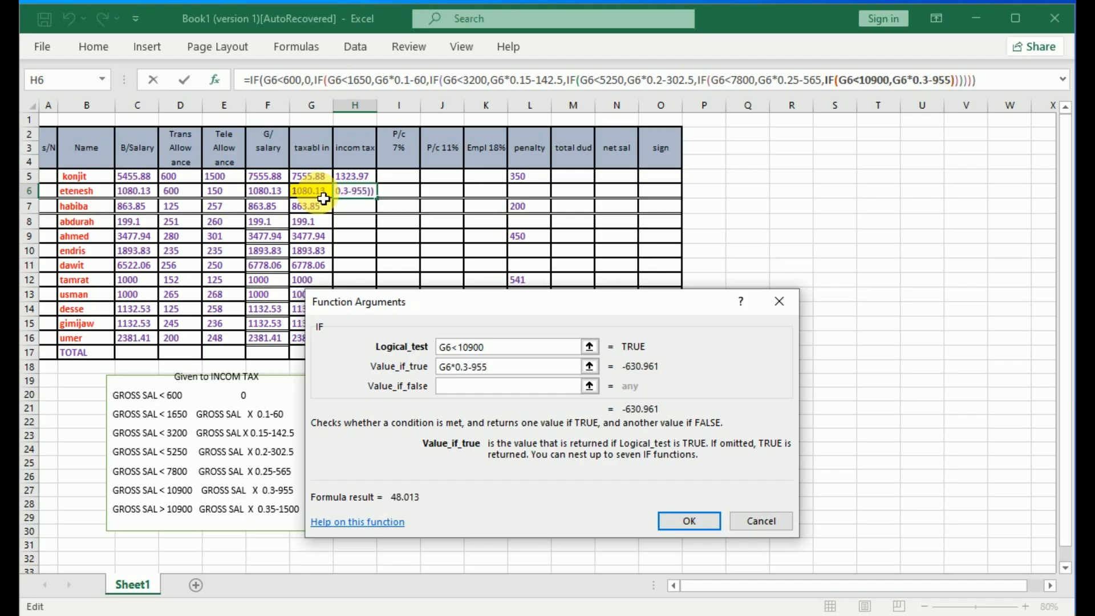
Step: Nest a seventh IF as the value if false, testing G6>10900 and returning G6*0.35-1500 if true, and finish the H6 formula
click(466, 387)
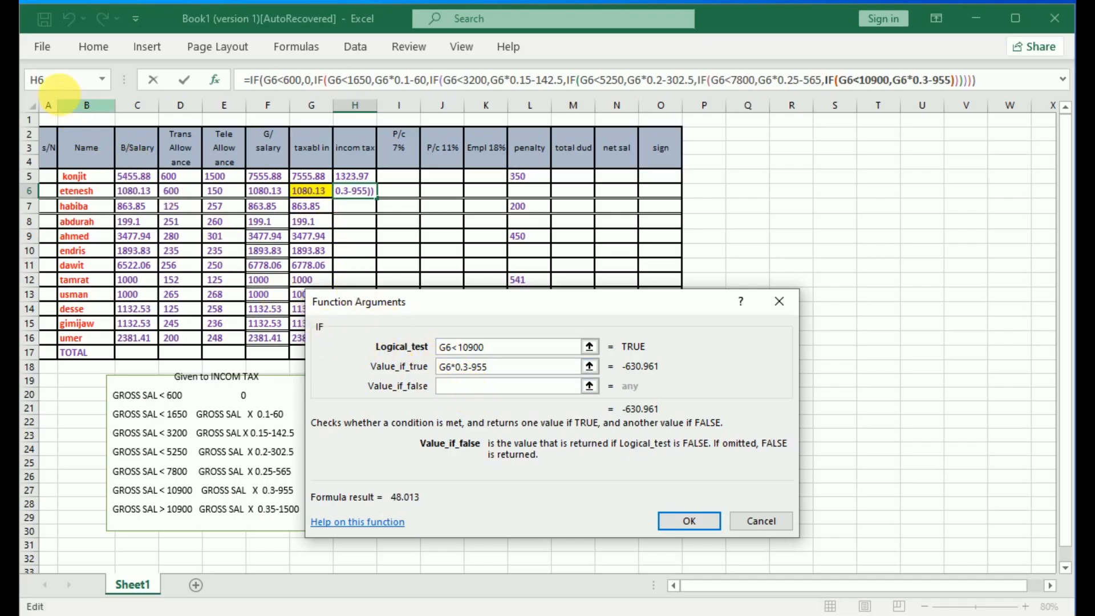
click(45, 83)
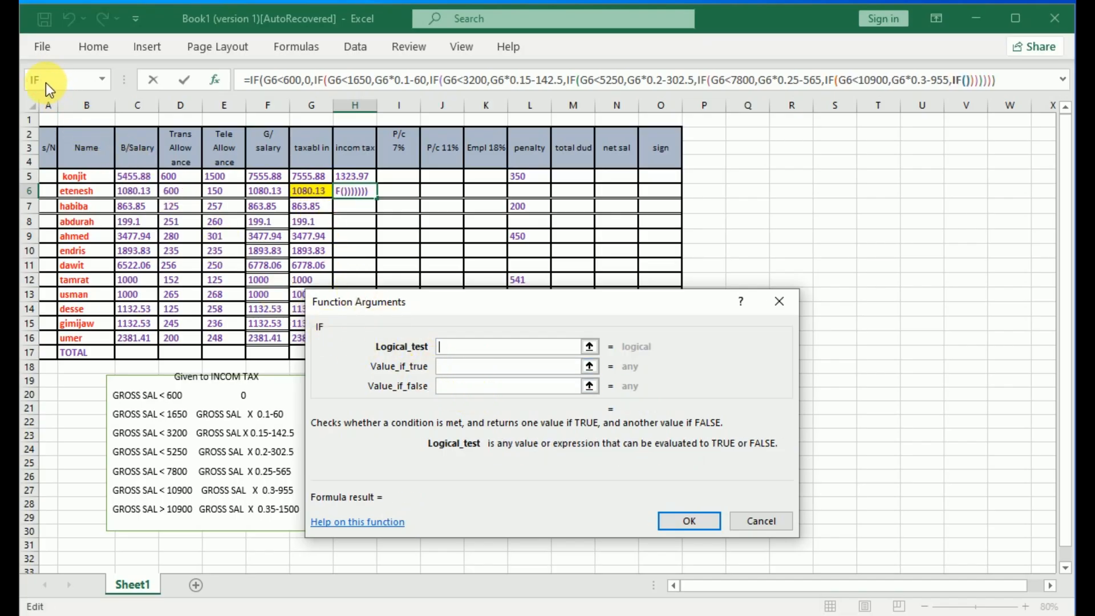
click(331, 190)
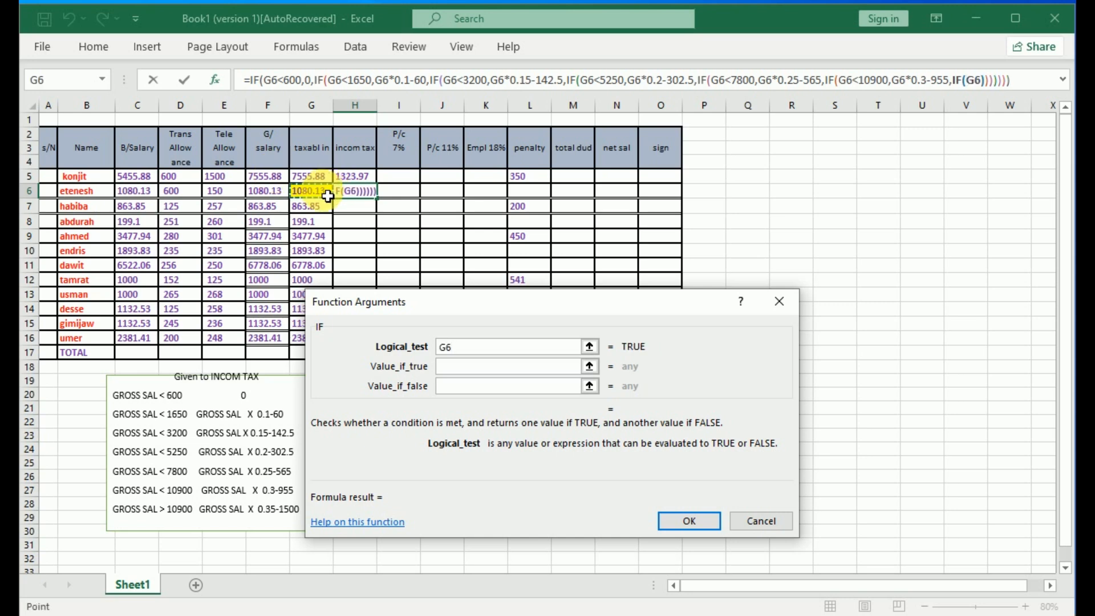
text(>1)
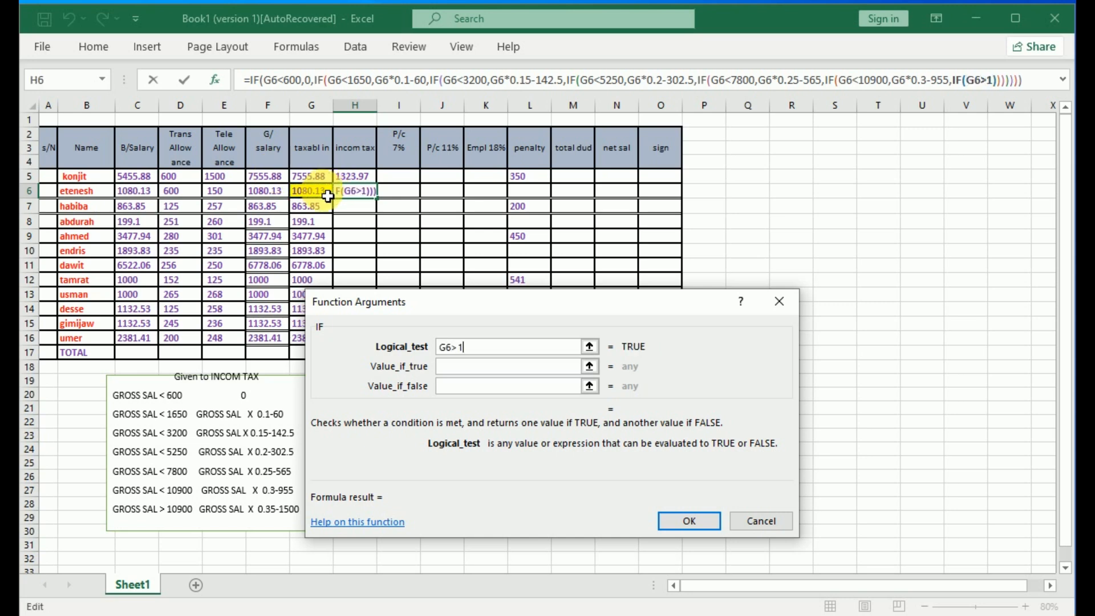
text(0900)
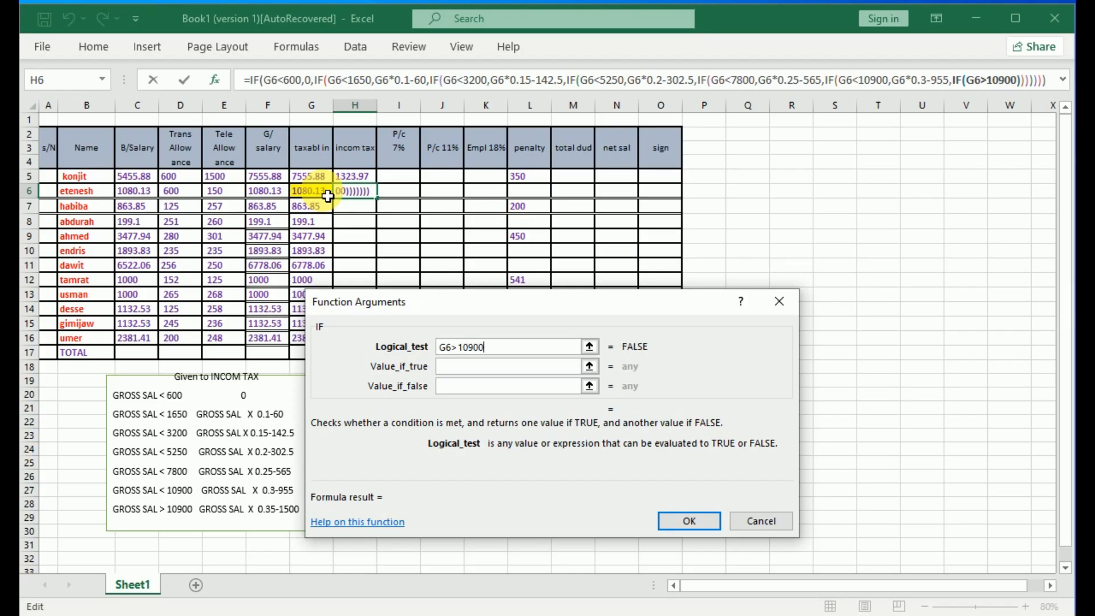
click(472, 371)
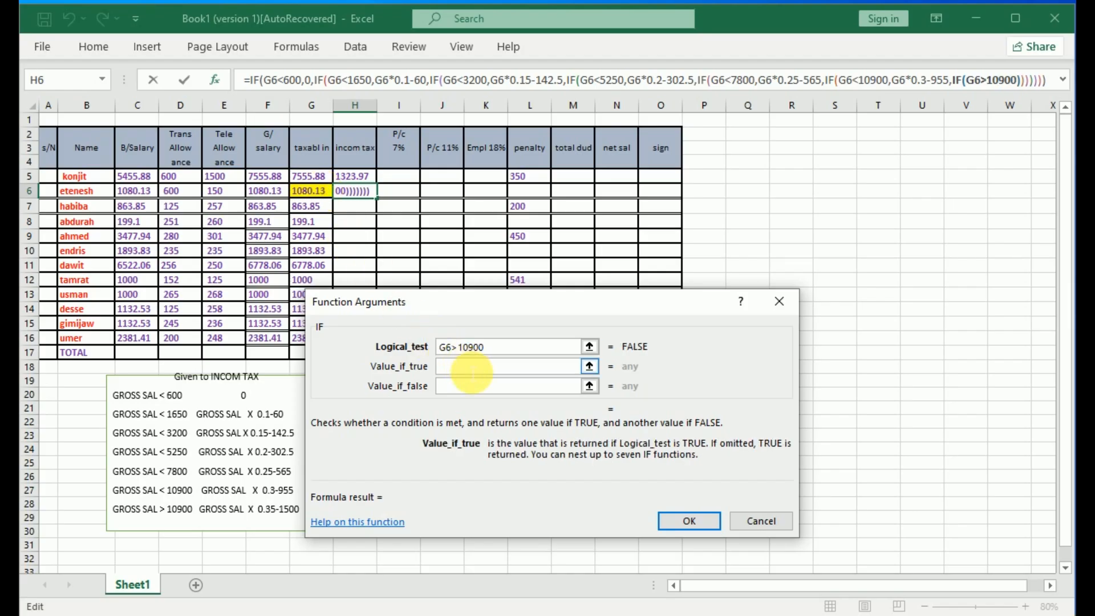
click(305, 195)
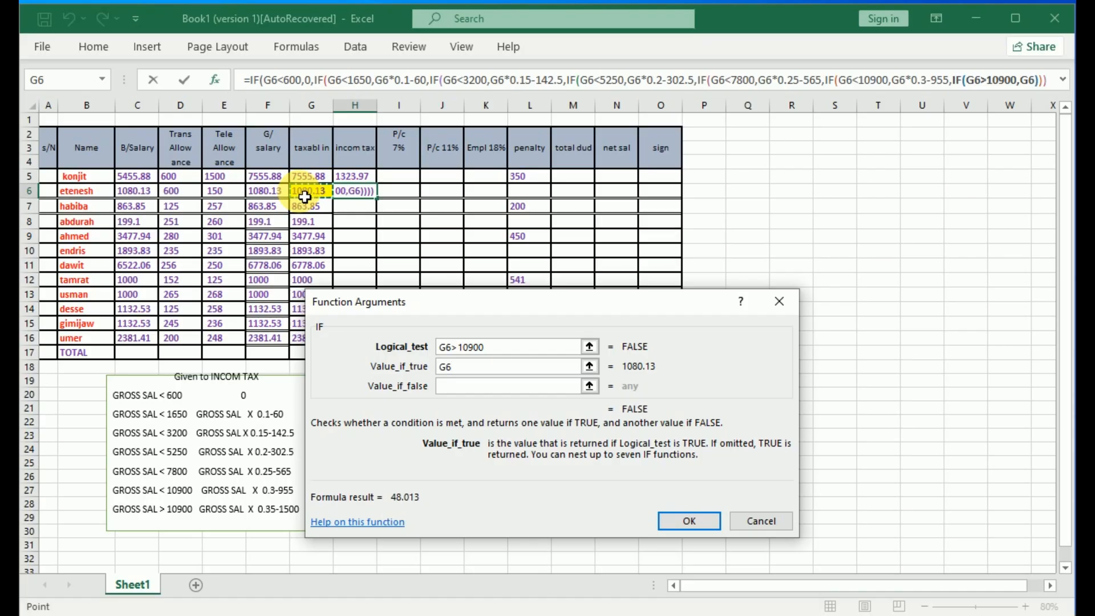
text(*)
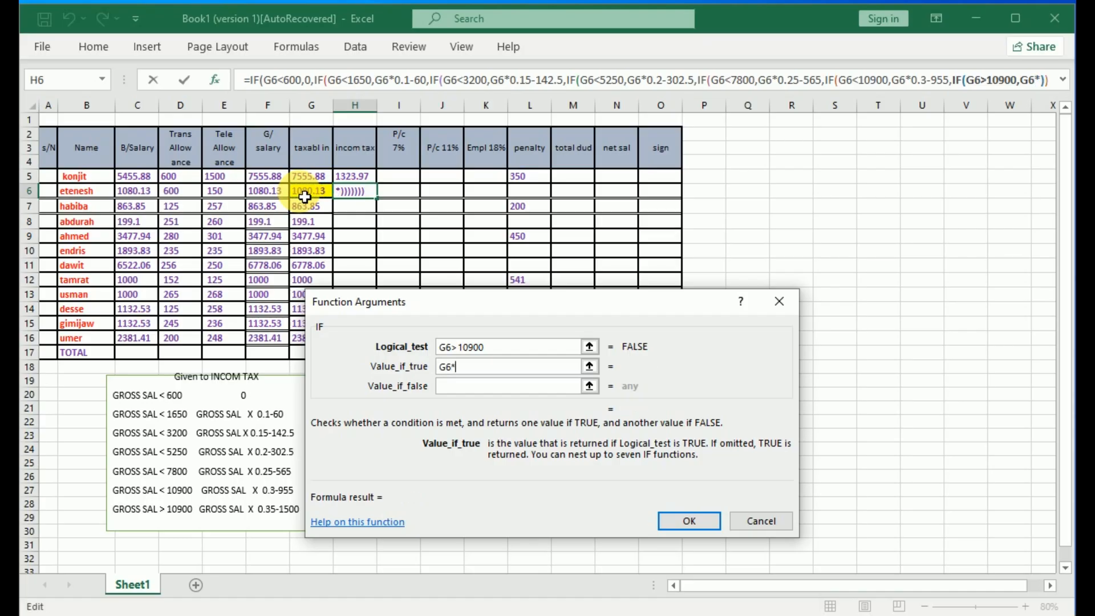
text(0.35)
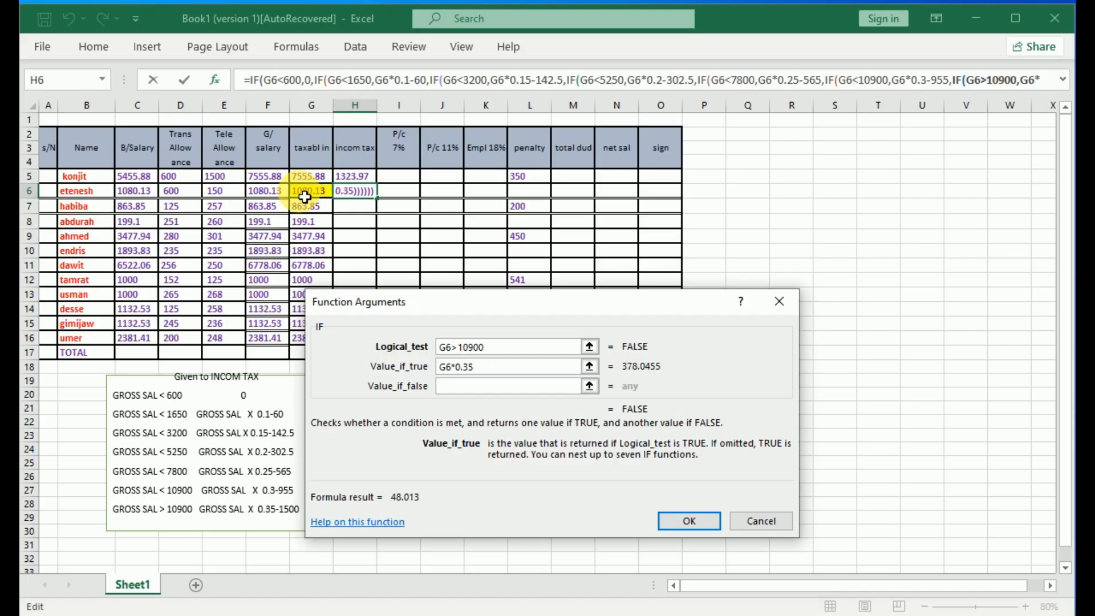
text(-1500)
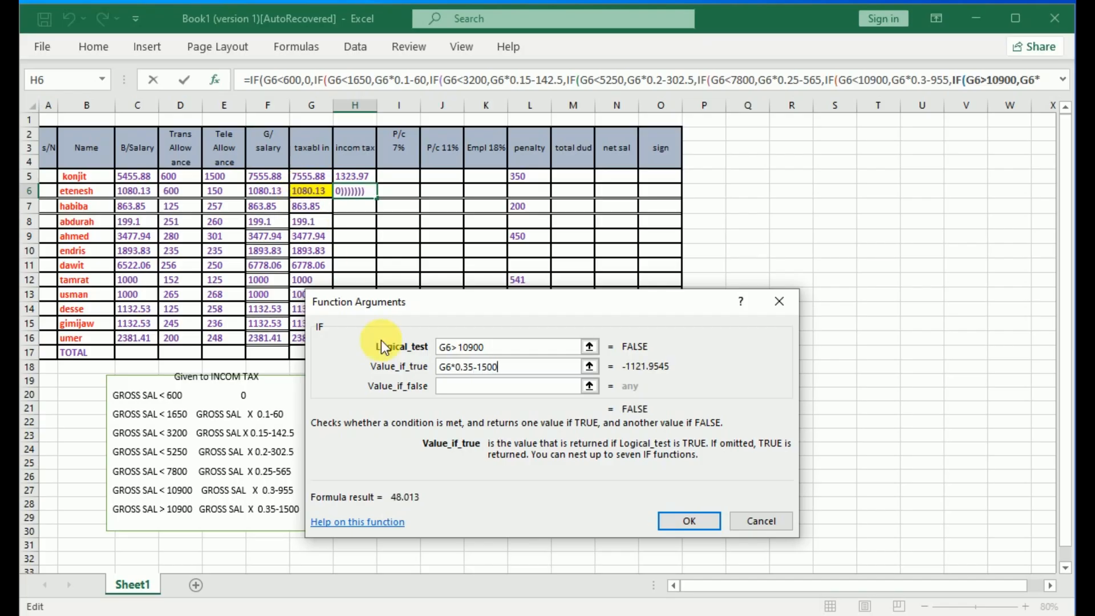
click(481, 386)
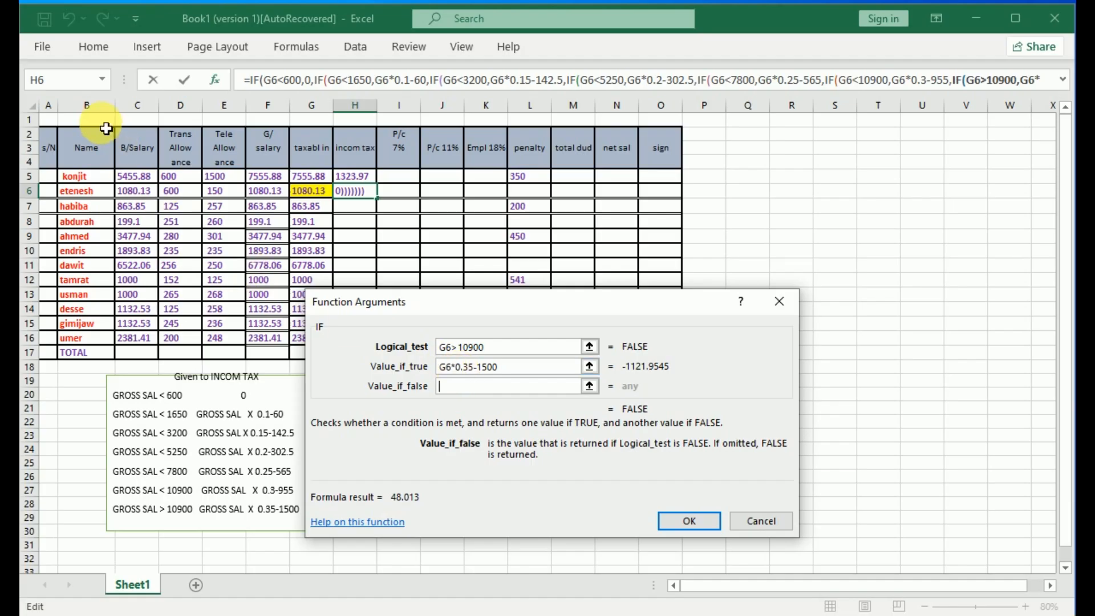
click(665, 517)
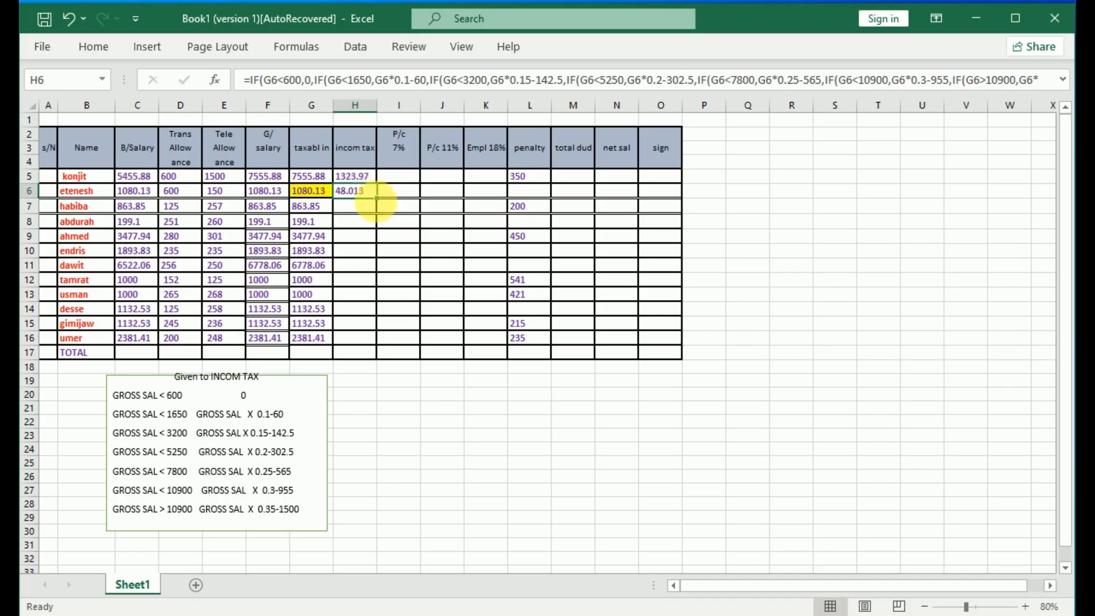
Step: Fill the income tax formula from H6 down through H16 and select H8 to check its copy
drag(383, 204, 387, 349)
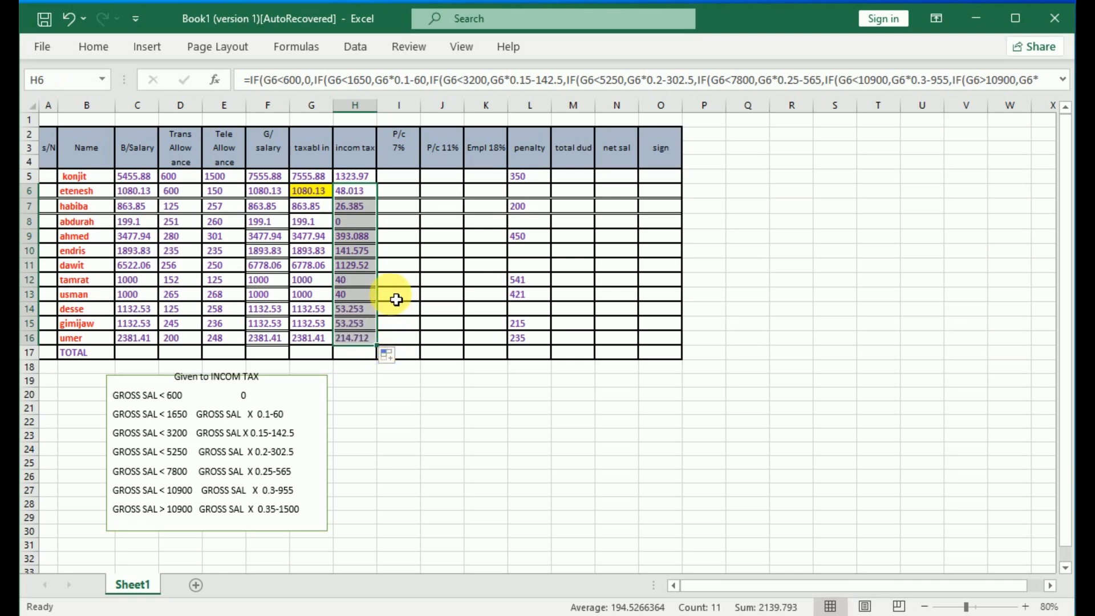
click(360, 223)
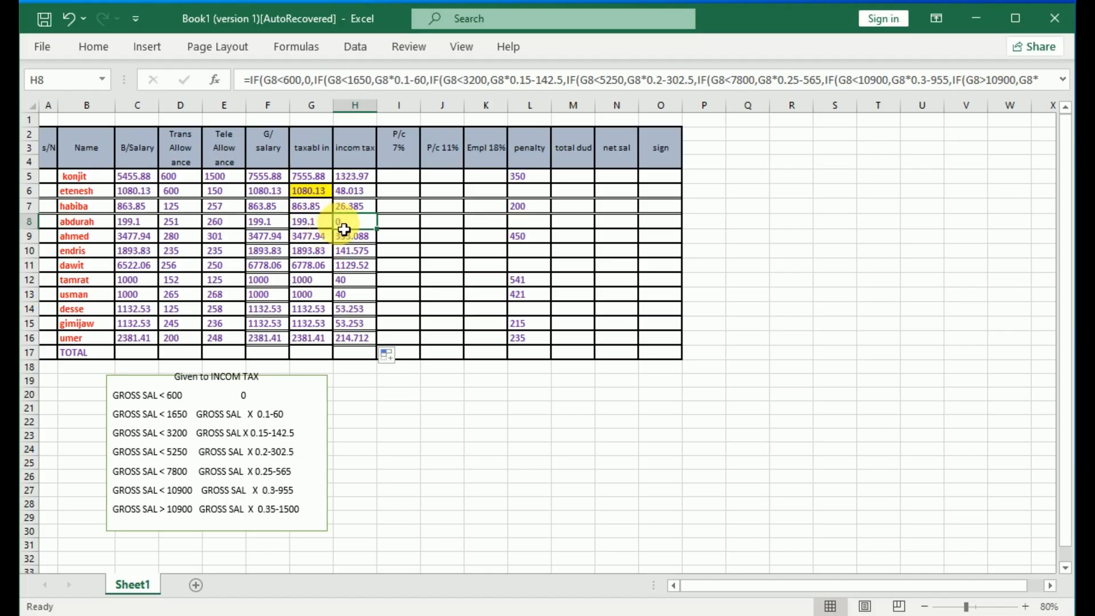
Step: Format the income tax values in H5:H16 to show two decimal places
click(357, 212)
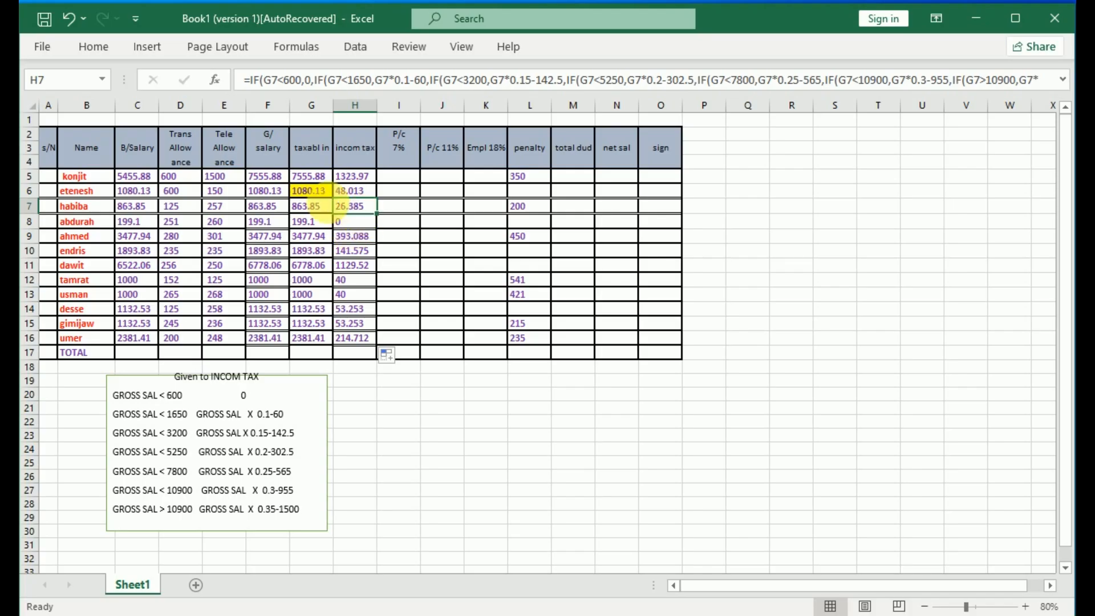
click(101, 46)
click(102, 47)
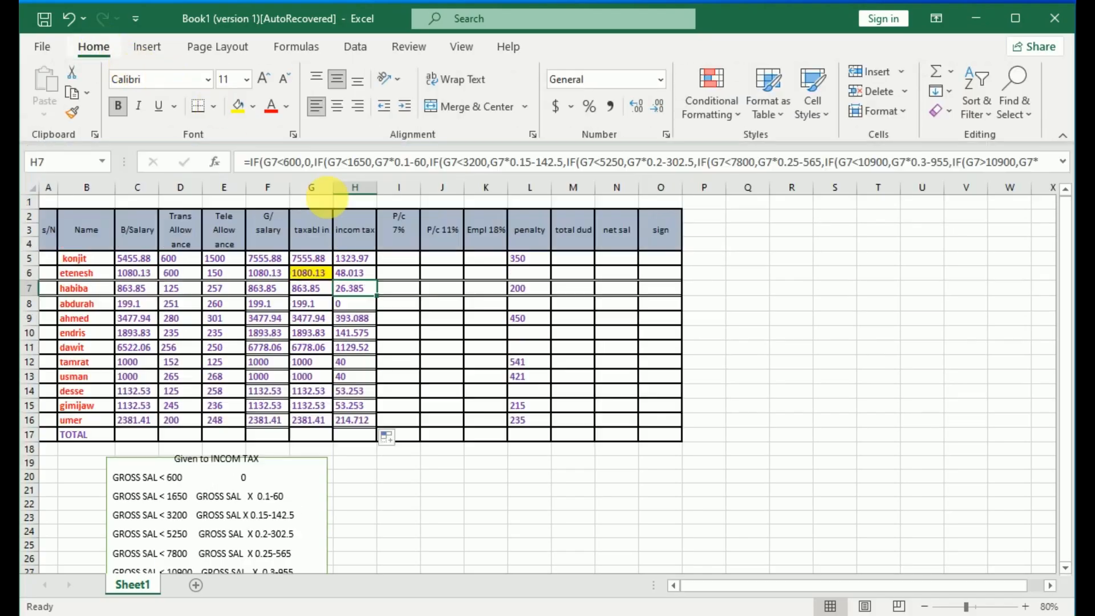
drag(361, 260, 363, 422)
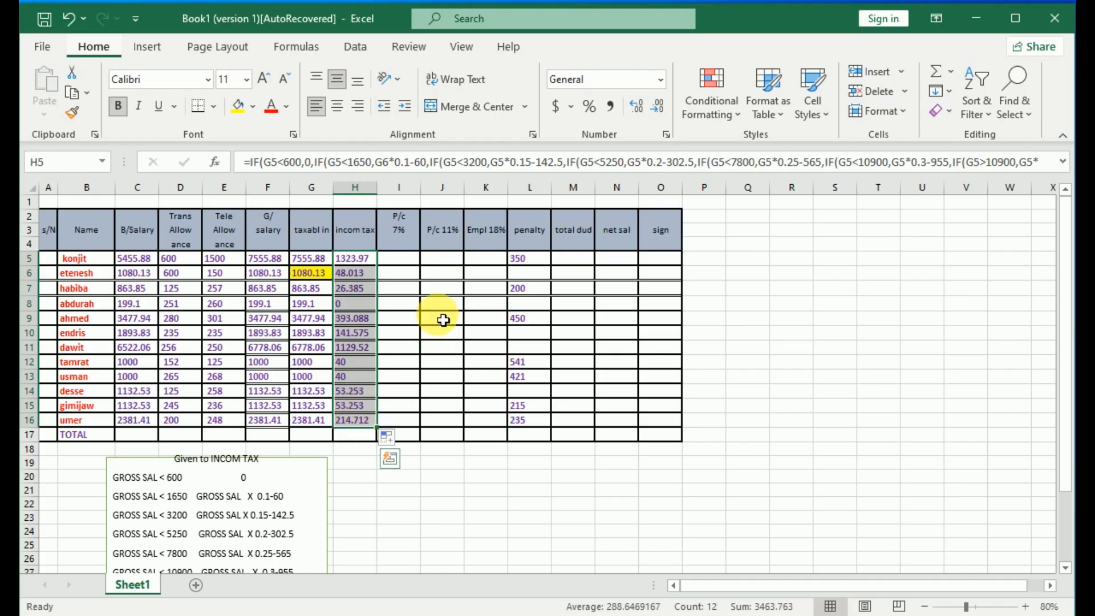
click(637, 107)
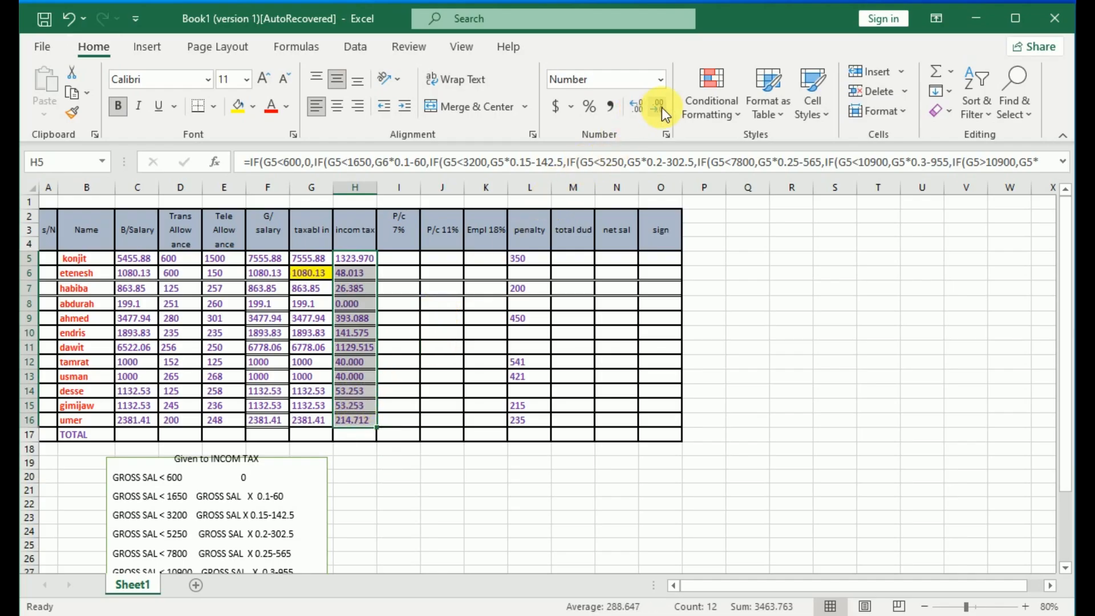
click(662, 107)
click(661, 107)
click(658, 107)
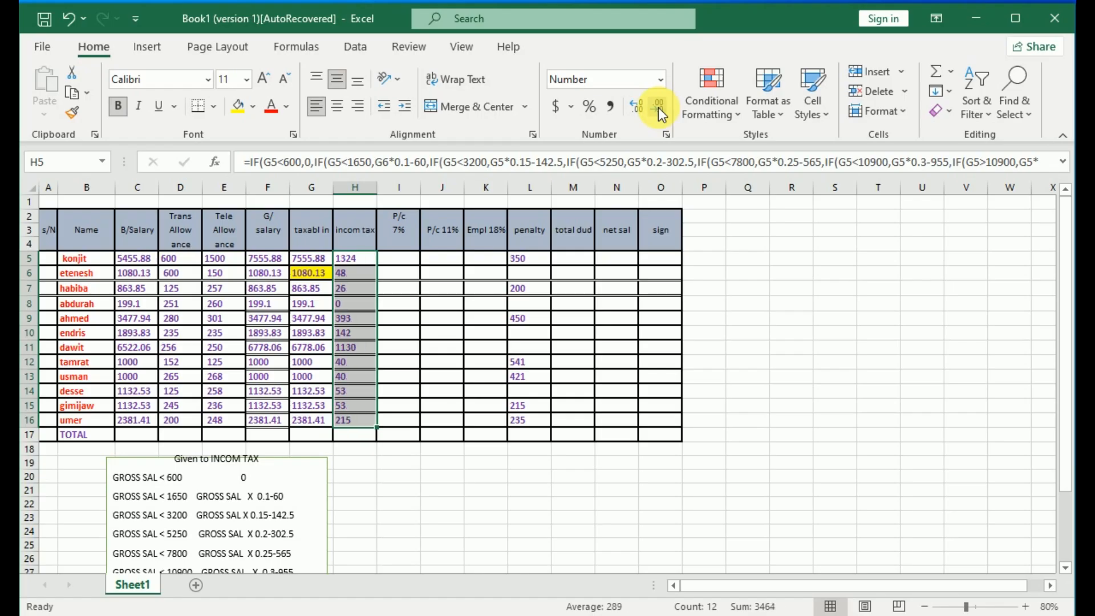
click(639, 108)
click(639, 108)
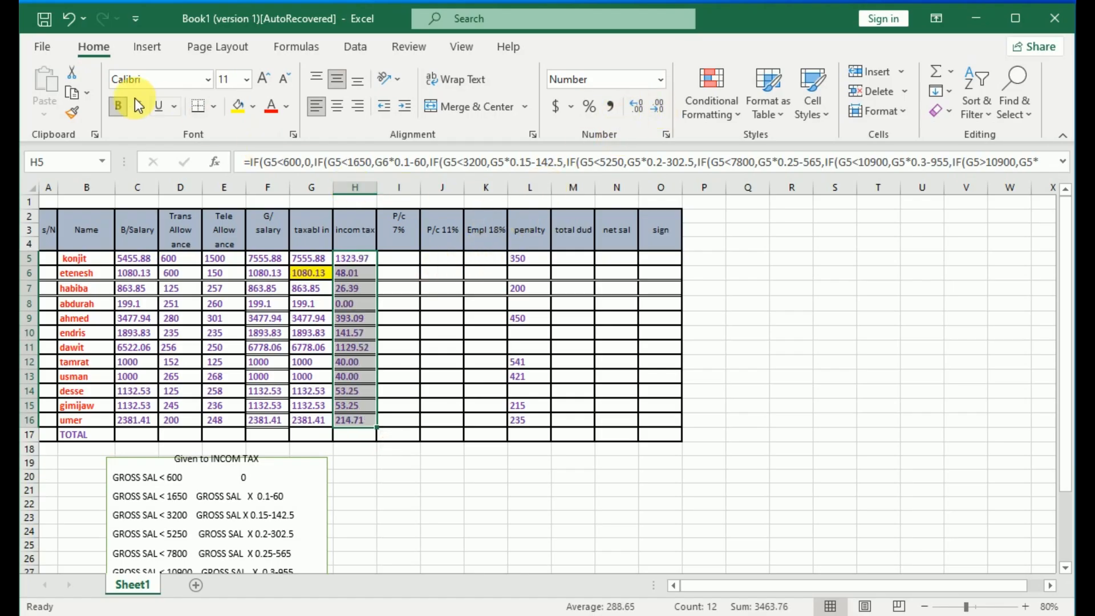
double_click(102, 56)
click(418, 178)
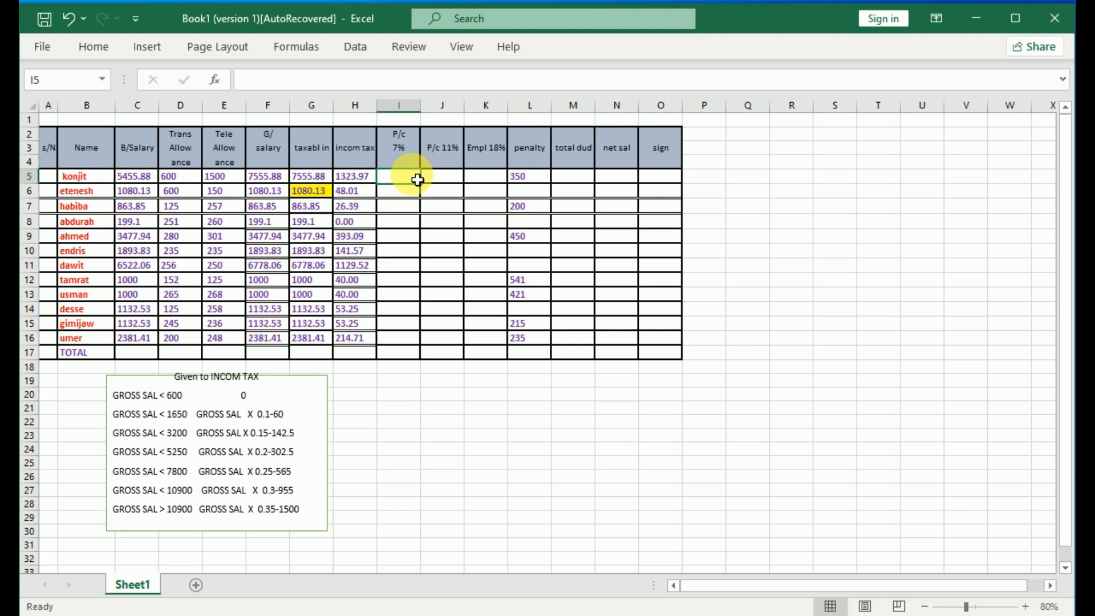
click(409, 147)
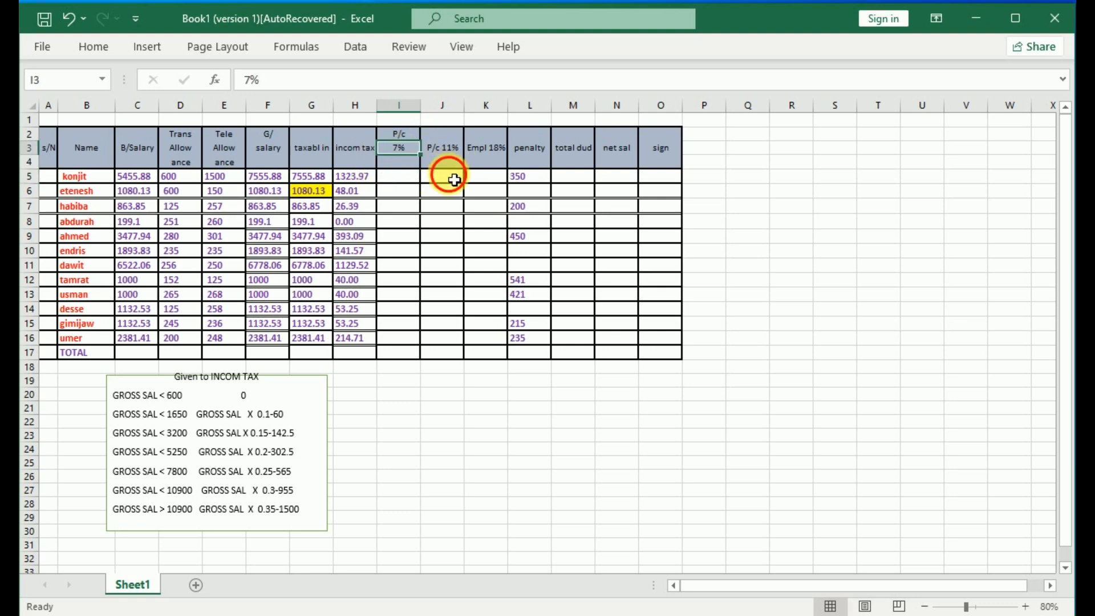
click(454, 180)
drag(448, 184, 443, 134)
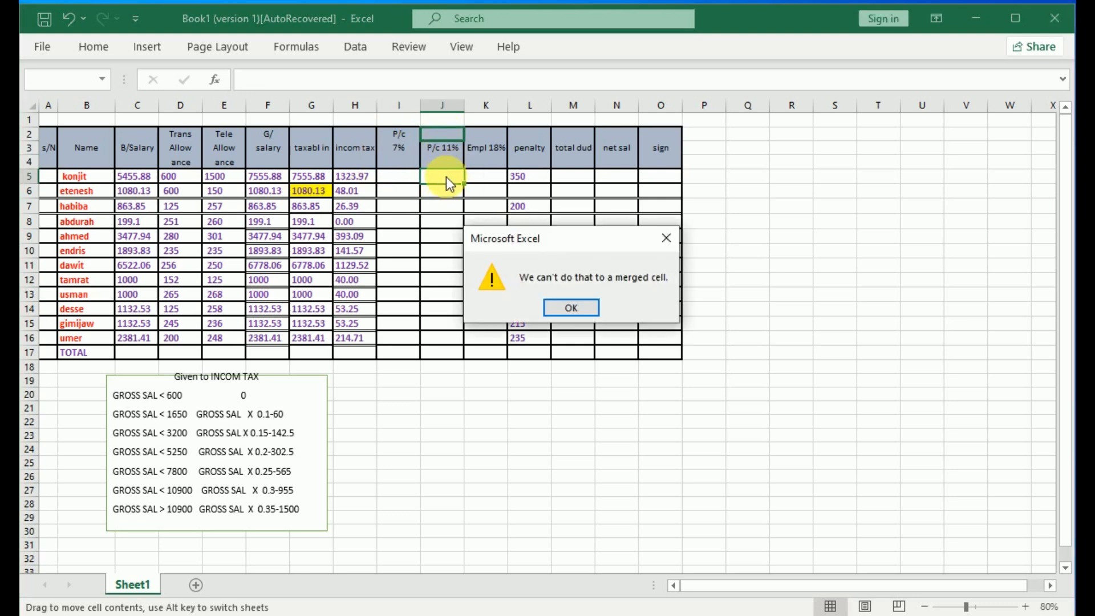
click(666, 238)
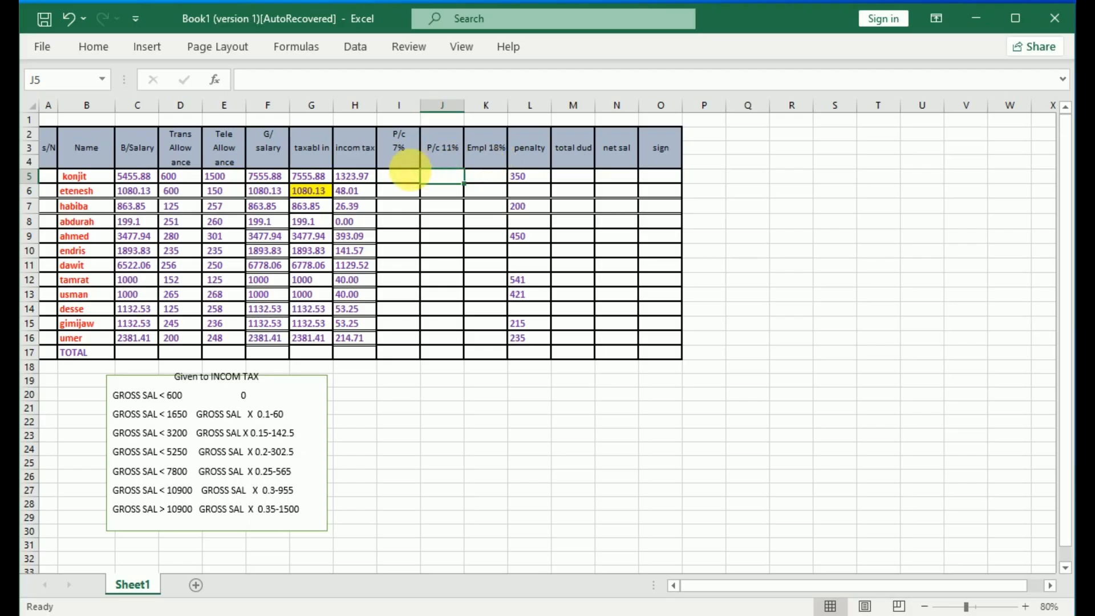
Step: Calculate the 7% P/c contribution in I5 from the basic salary with the formula =C5*7%
click(405, 181)
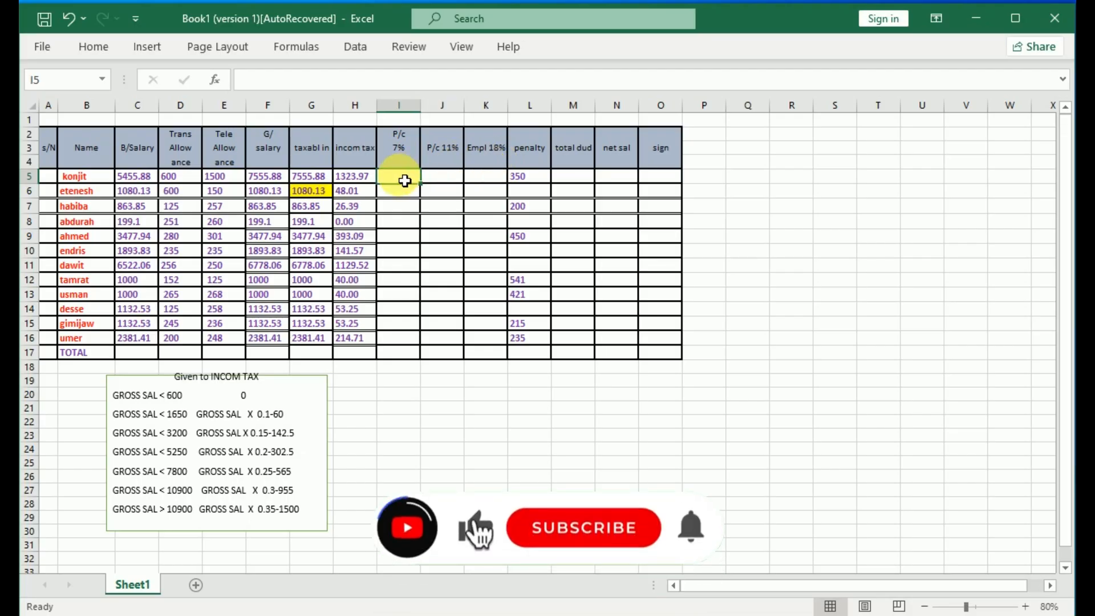
text(=)
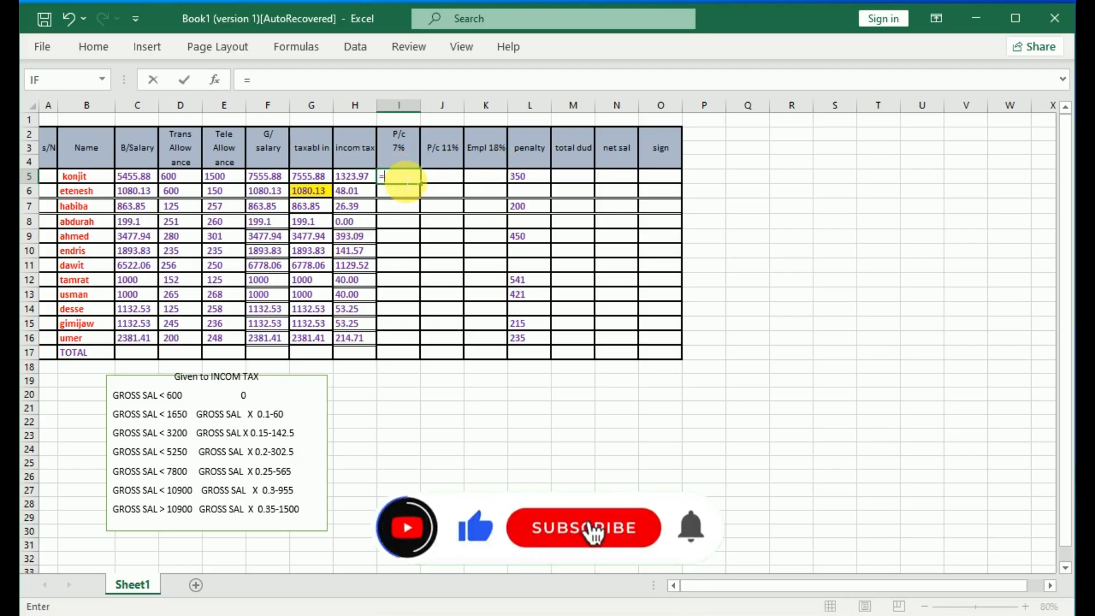
click(136, 184)
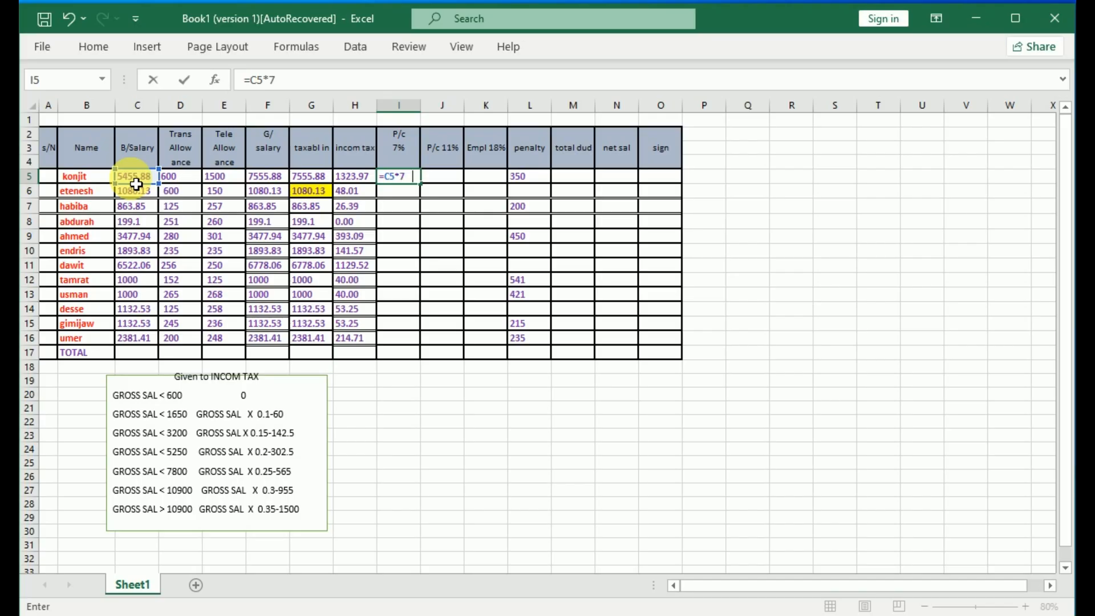
key(Return)
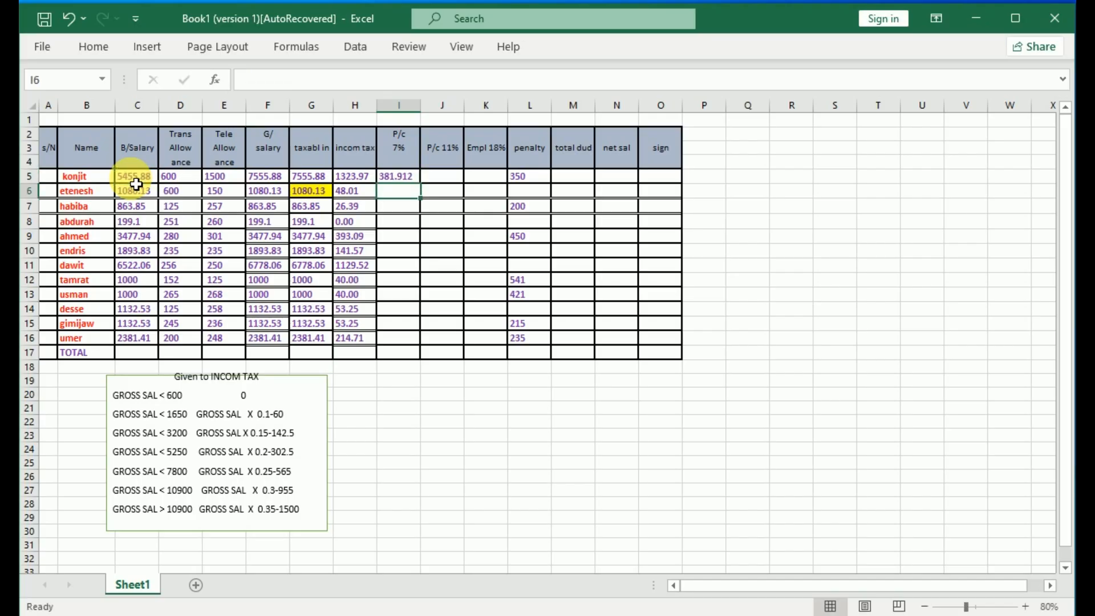
Step: Calculate the 11% P/c contribution in J5 from the basic salary with the formula =C5*11%
click(441, 179)
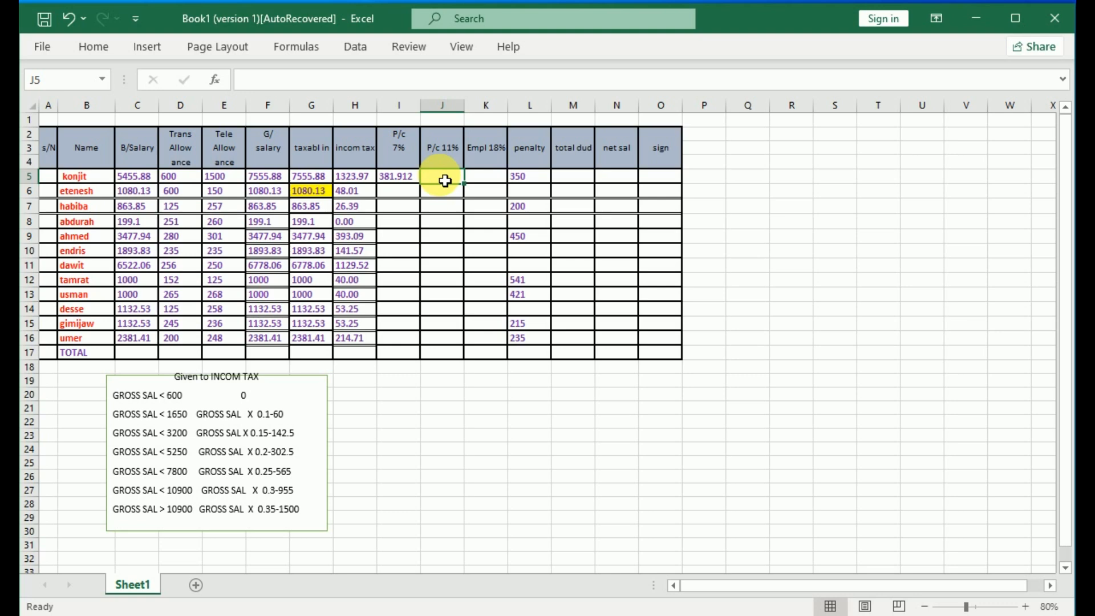
text(=)
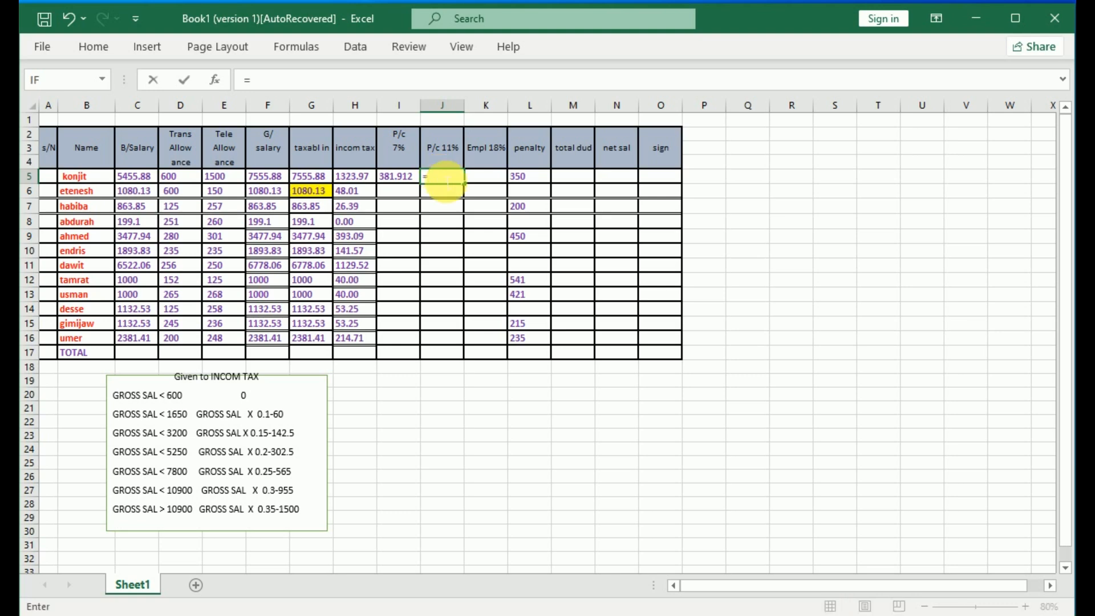
click(140, 180)
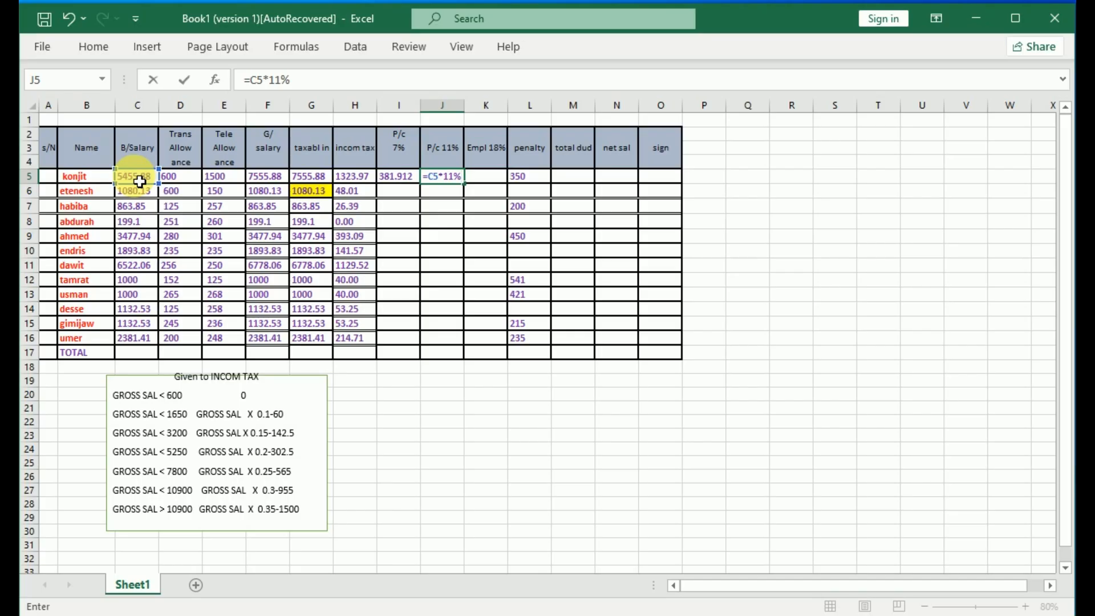
key(Return)
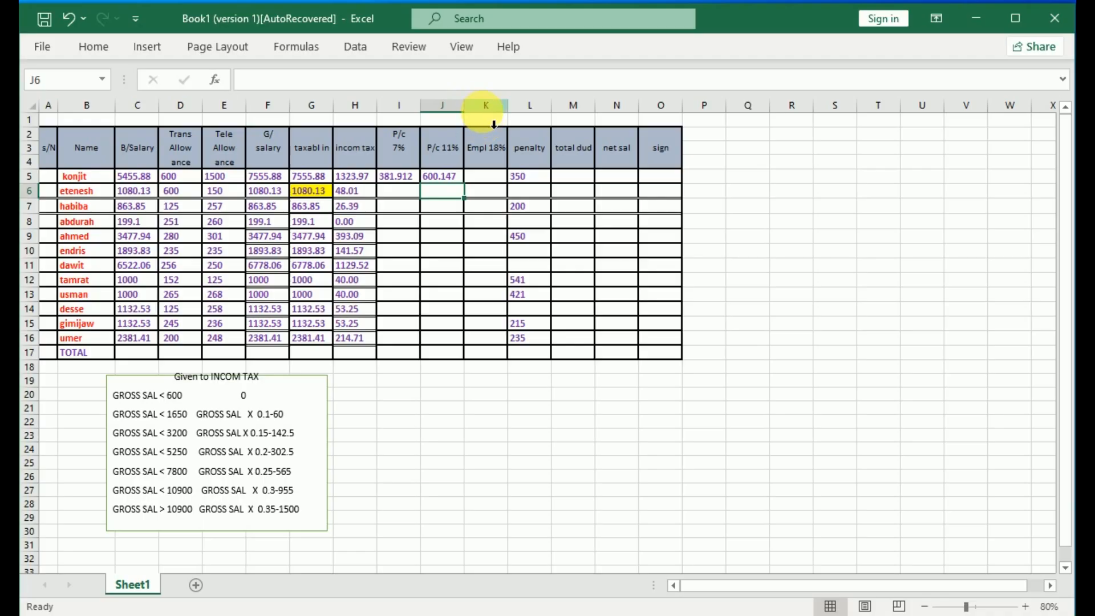
Step: Insert a new blank column L between the Empl 18% and penalty columns
click(531, 115)
right_click(531, 114)
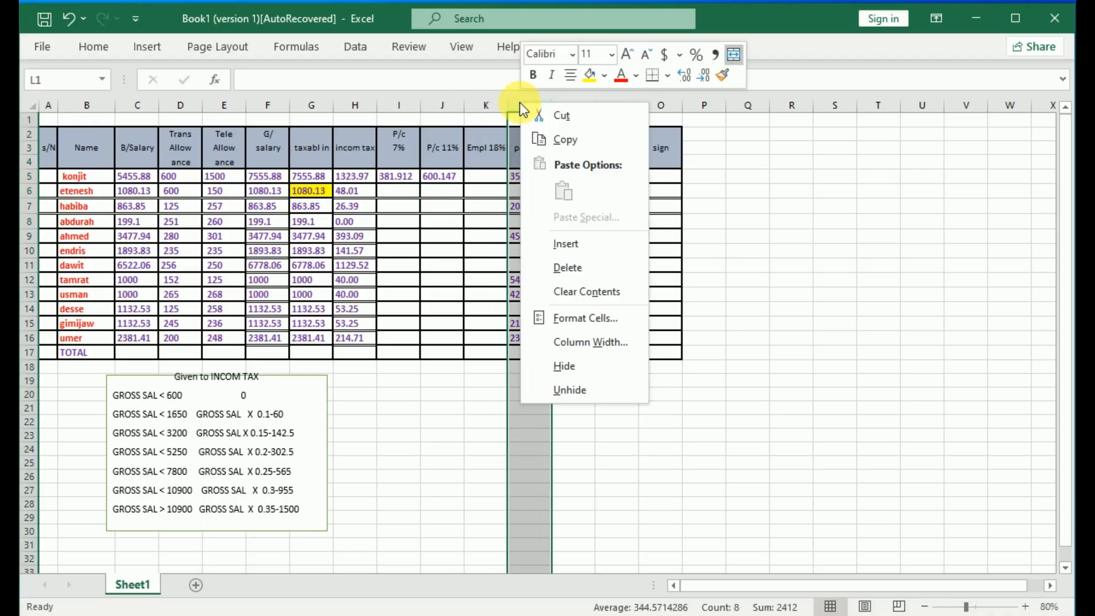
click(572, 245)
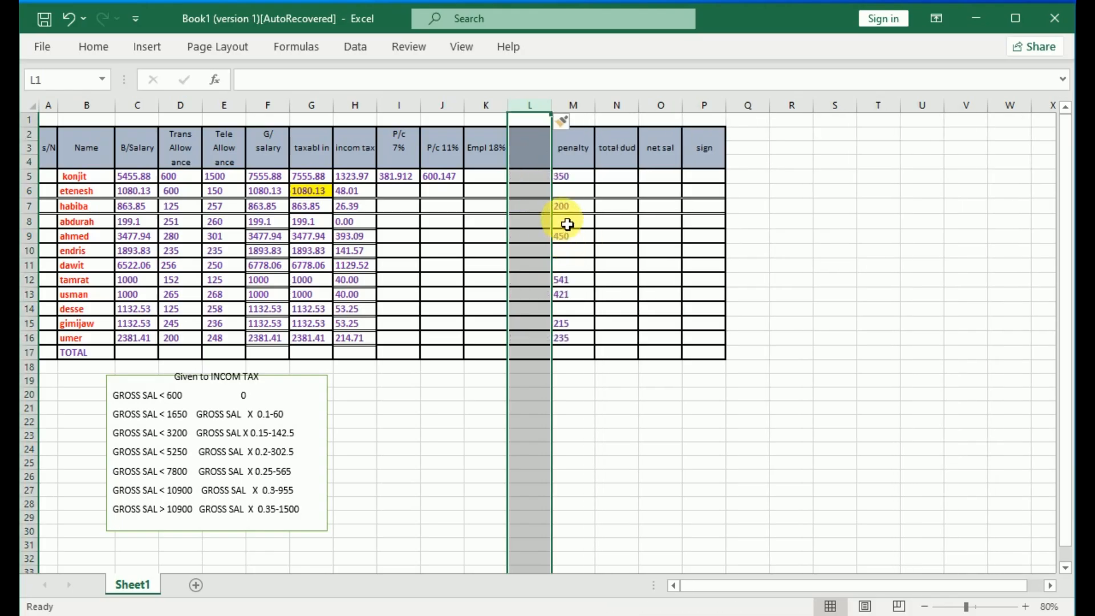
Step: Calculate 10% of the basic salary in L5 of the new column with the formula =C5*10%
click(539, 177)
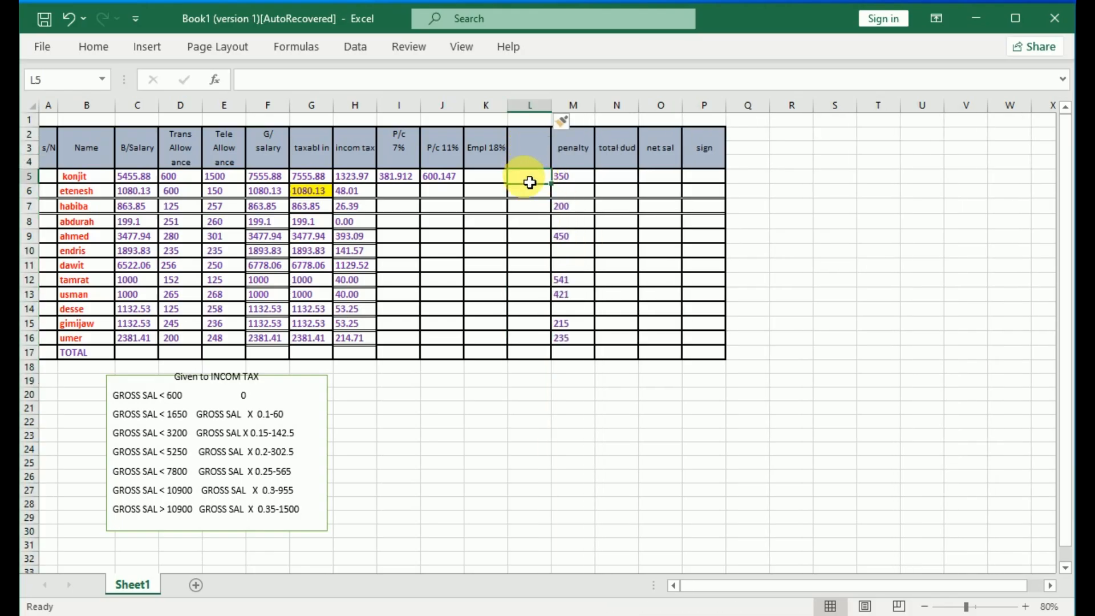
text(=)
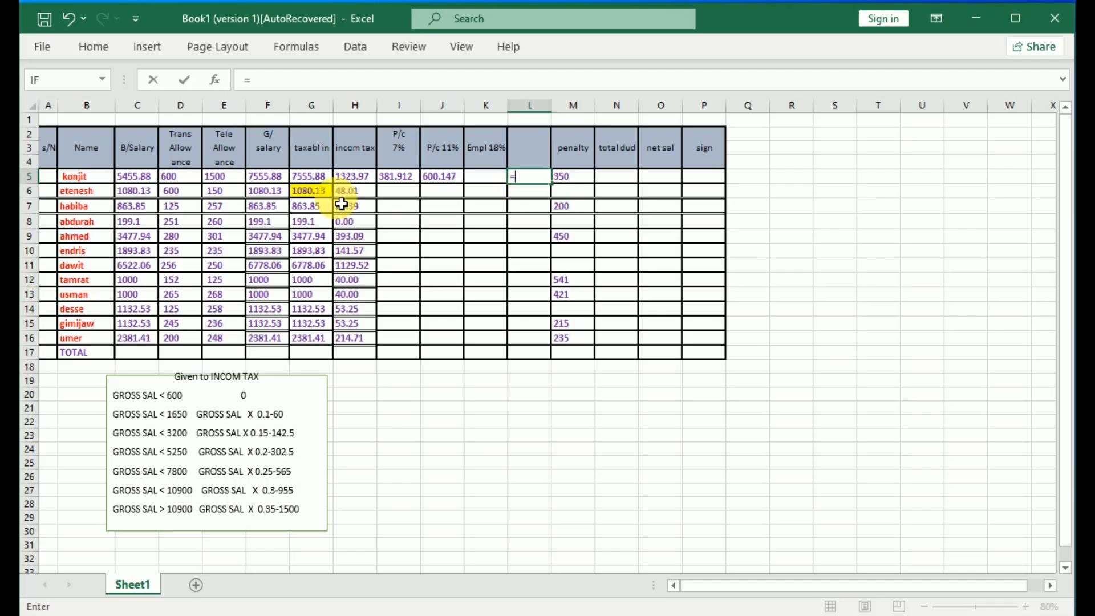
click(143, 182)
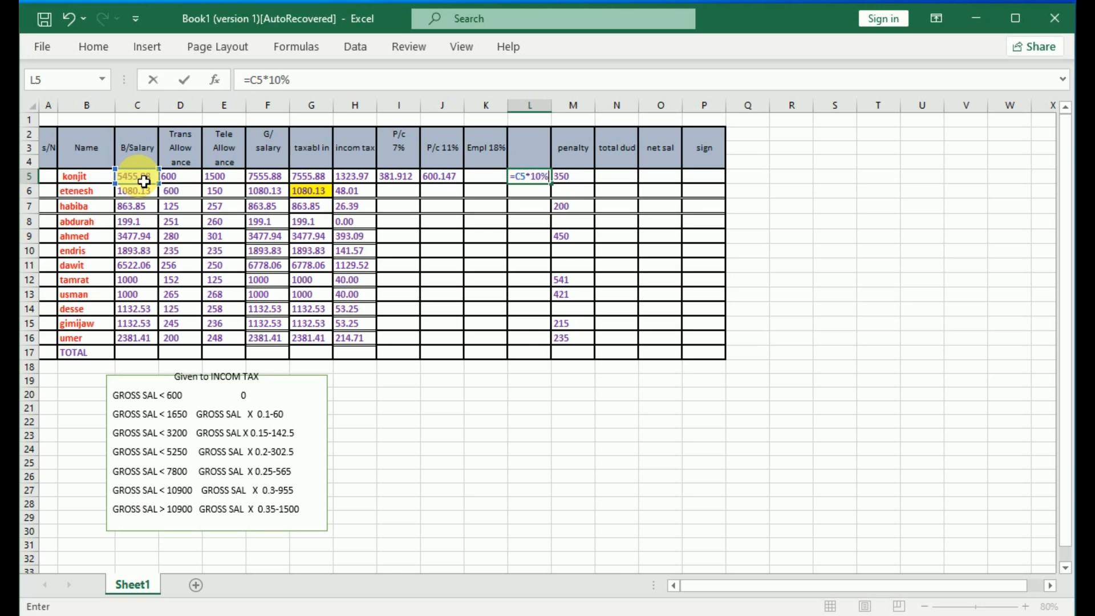
key(Return)
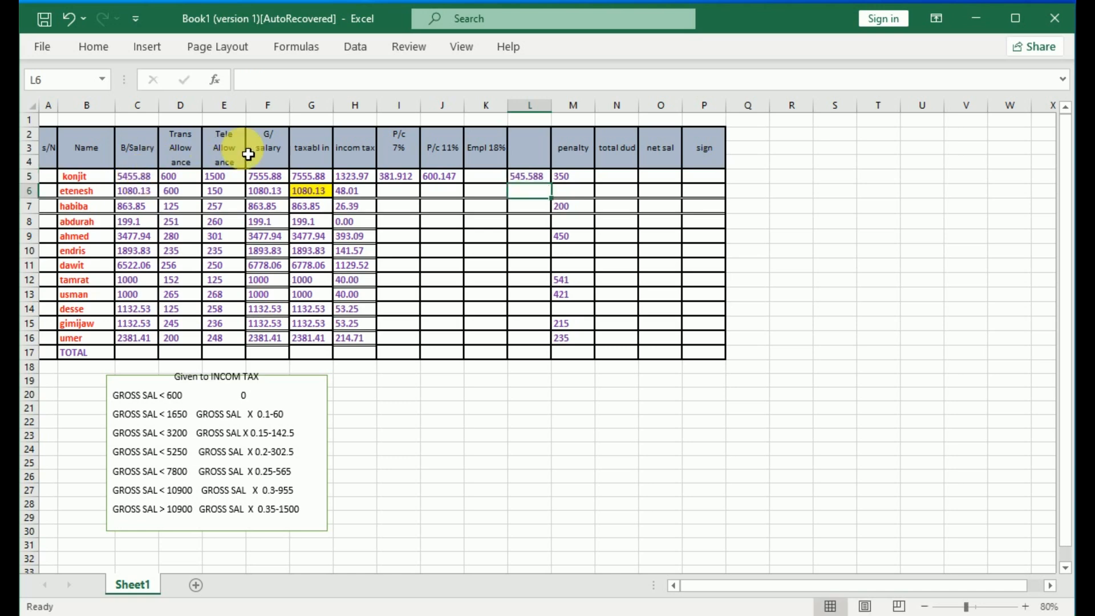
Step: Add the 7% and 11% contributions in I5:J5 with AutoSum to give the Empl 18% value in K5
click(494, 183)
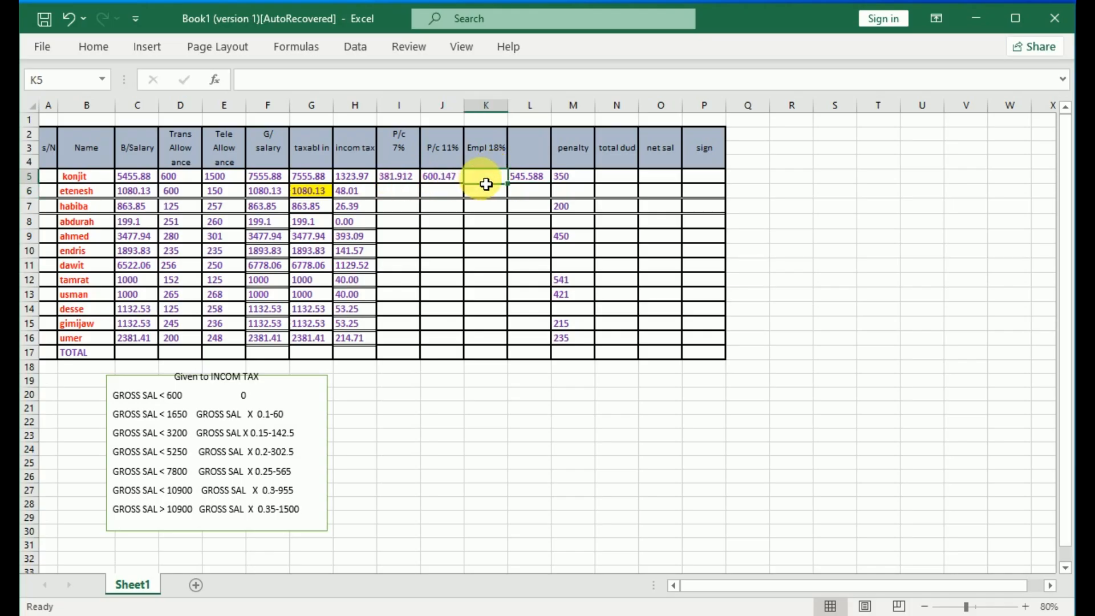
drag(408, 180, 447, 183)
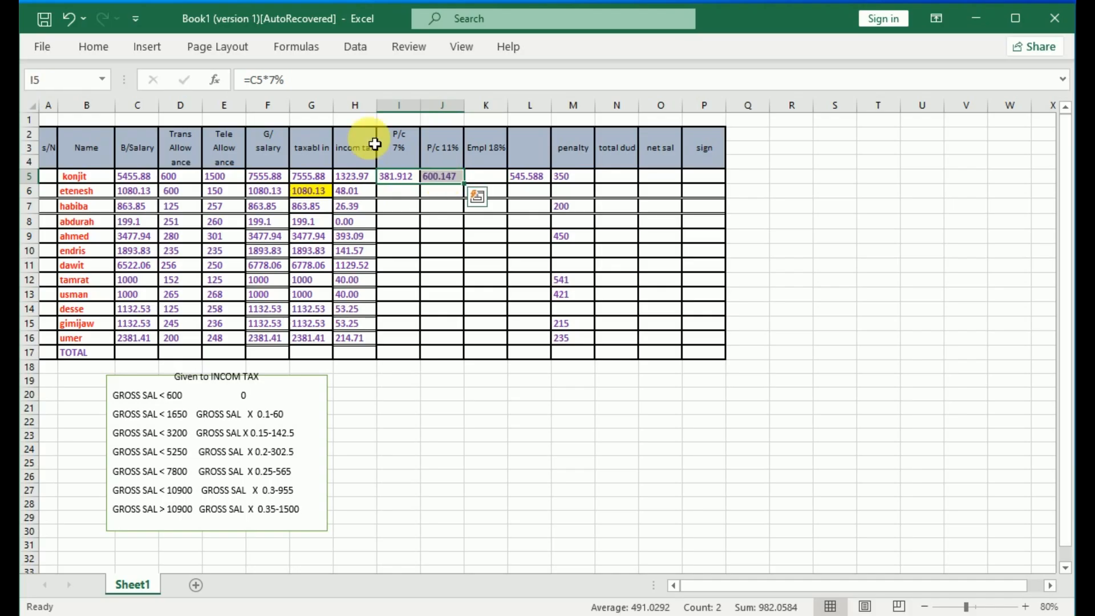
click(95, 47)
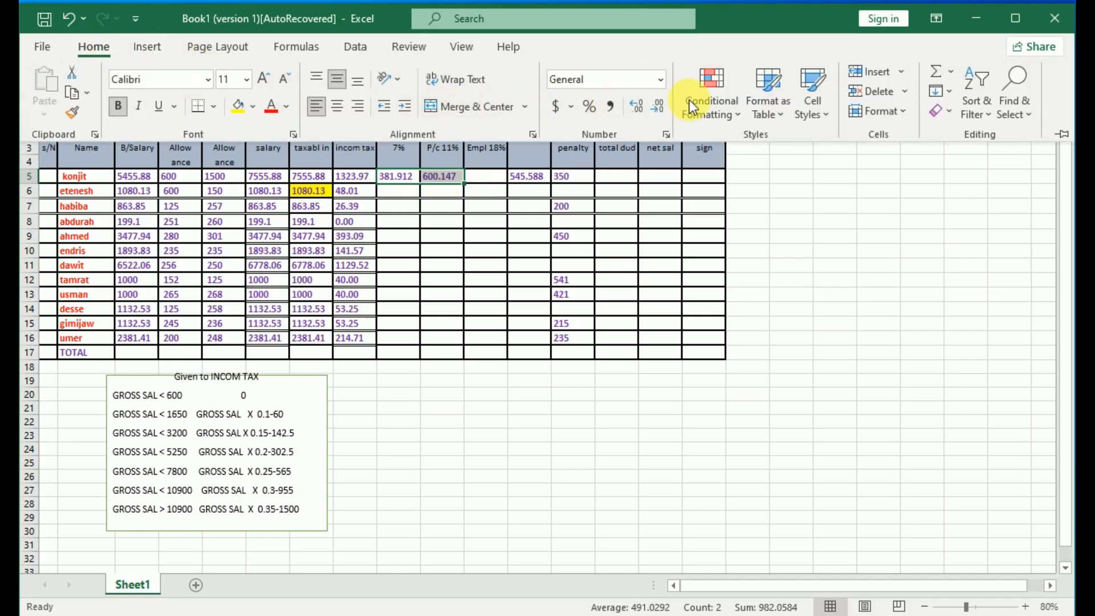
click(951, 80)
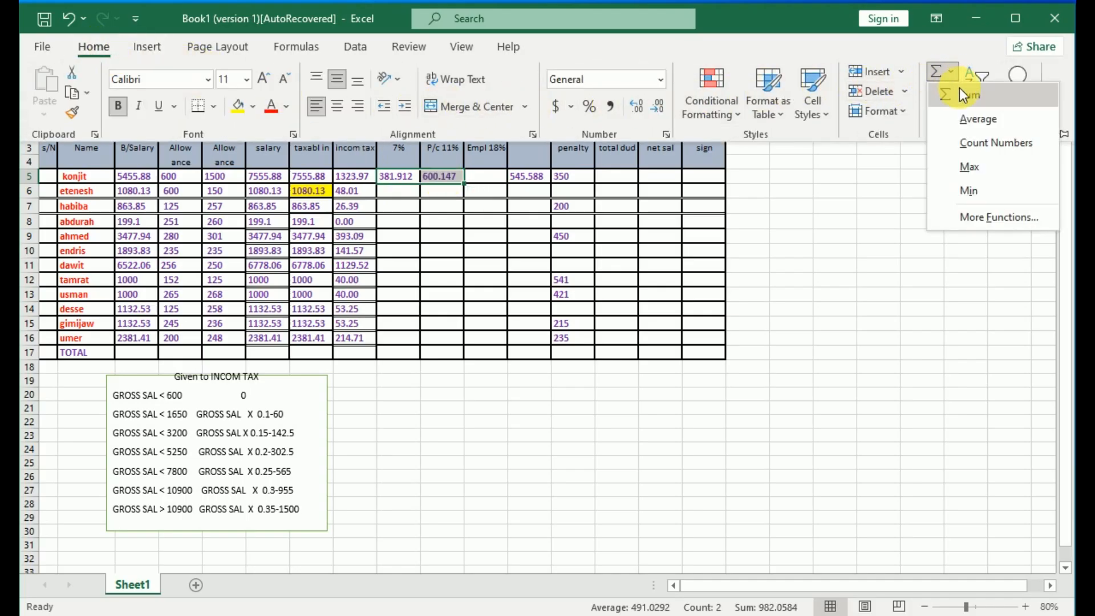
click(967, 93)
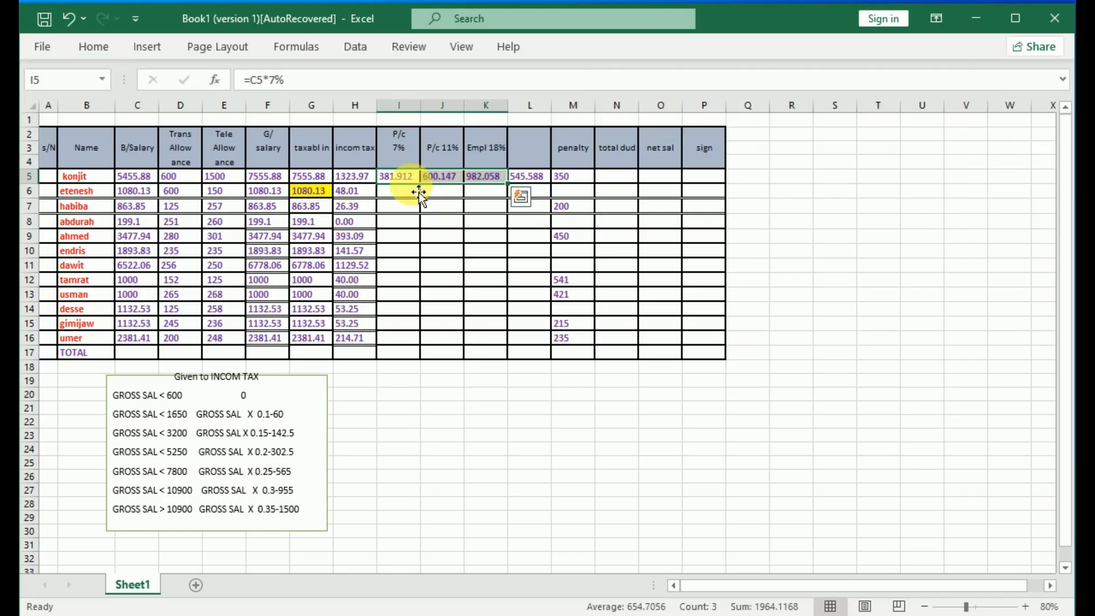
Step: Fill the formulas in I5:L5 down through row 16 for all employees
click(503, 240)
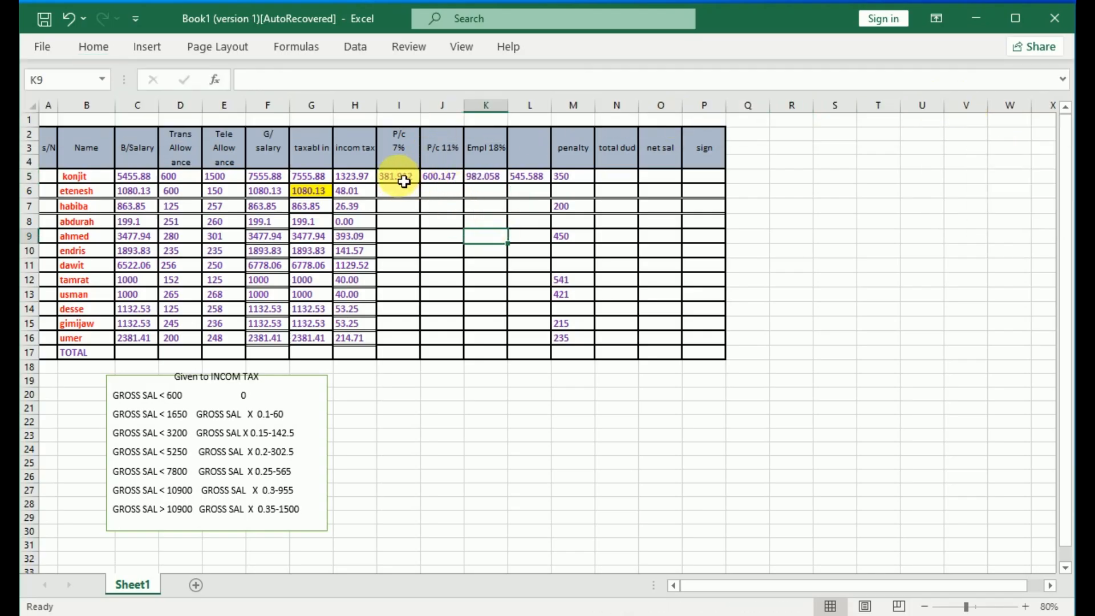
drag(398, 177, 568, 349)
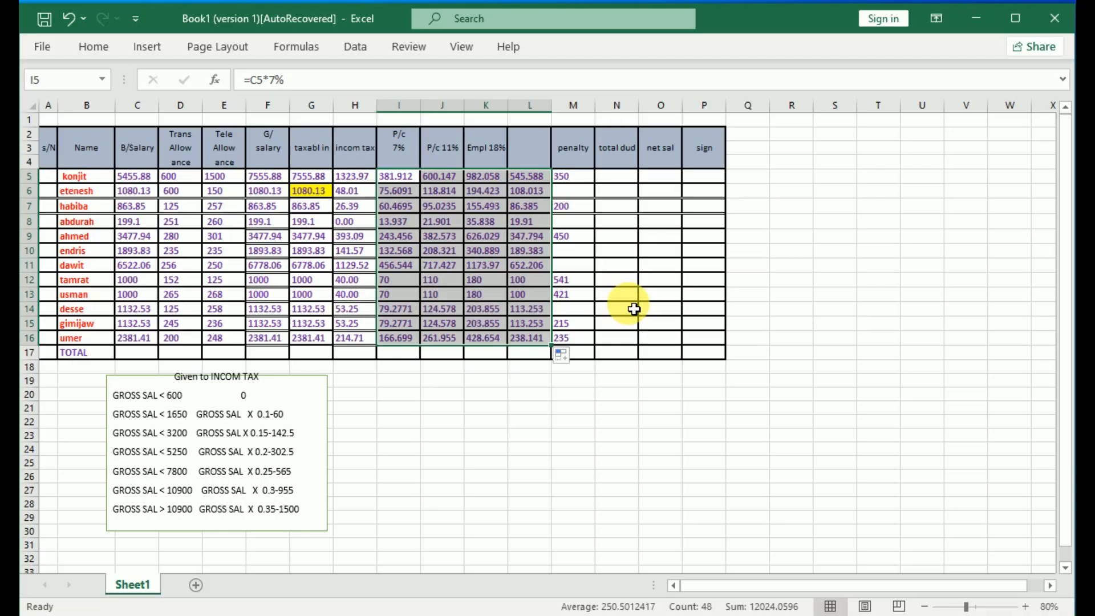
Step: Change the font colour of the penalty amounts in M5, M7 and M9 to red
click(572, 178)
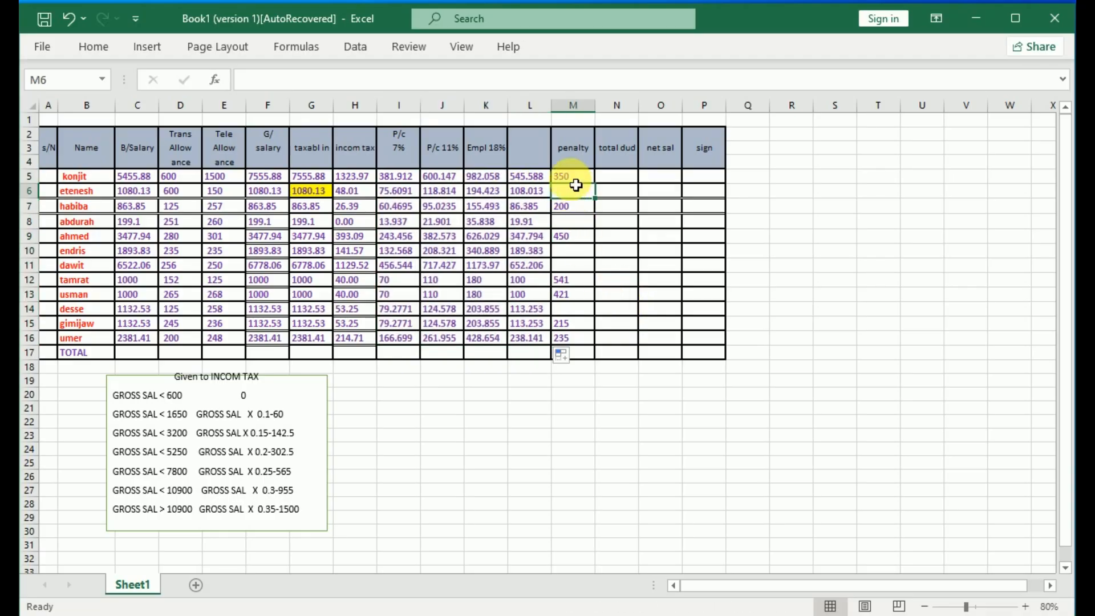
double_click(104, 49)
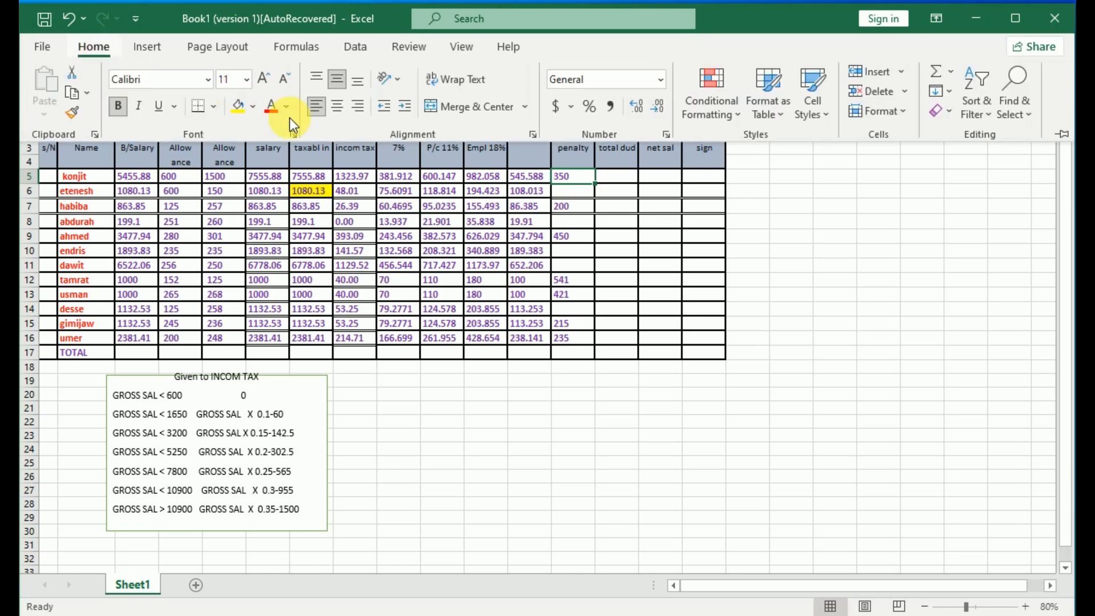
click(574, 289)
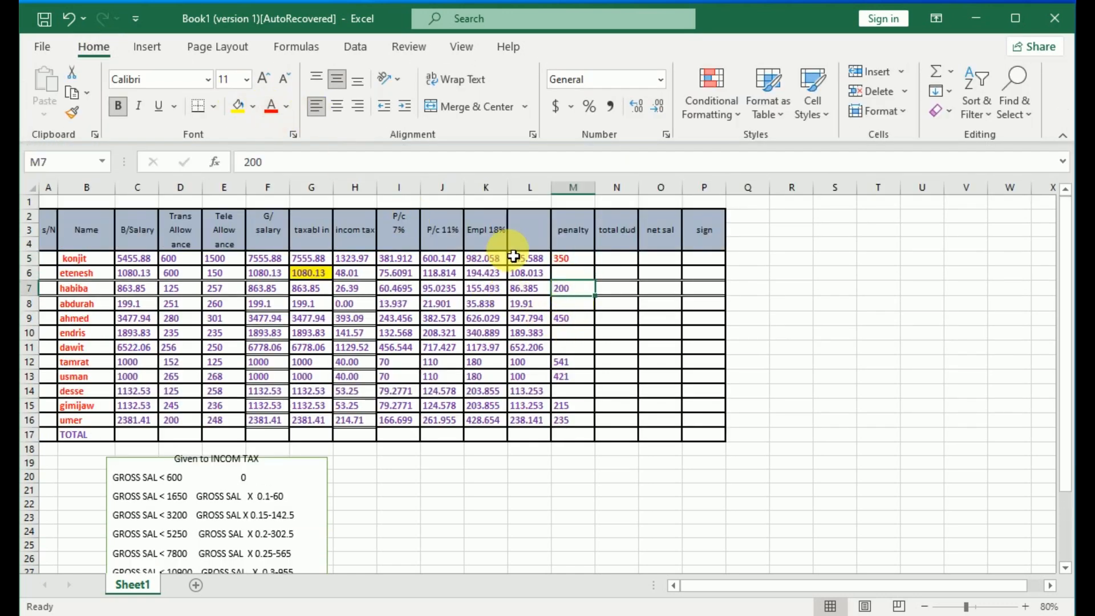
click(271, 109)
click(573, 319)
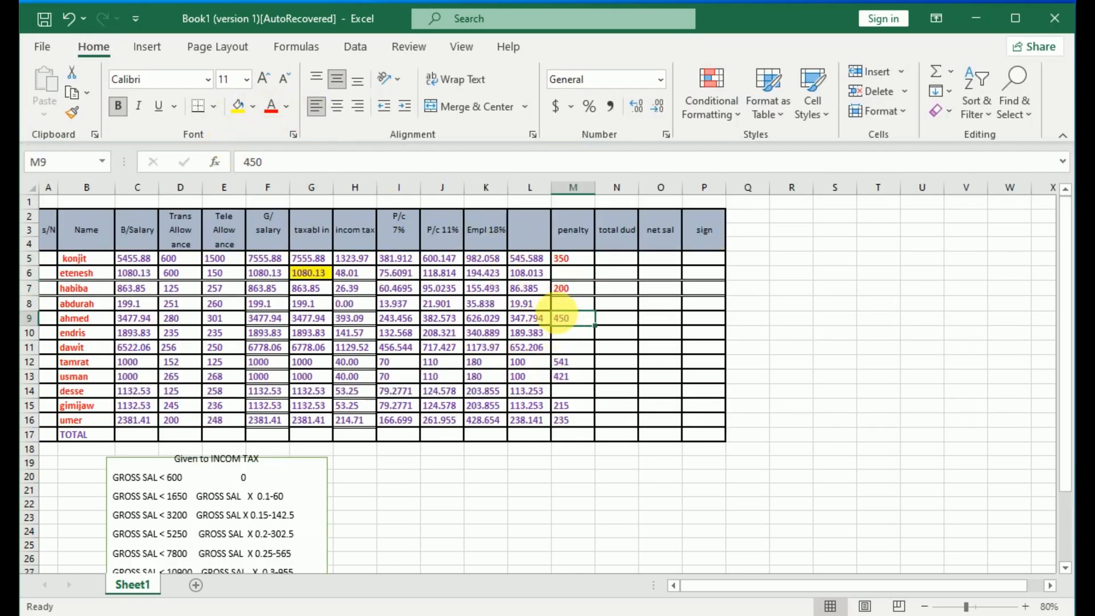
click(271, 109)
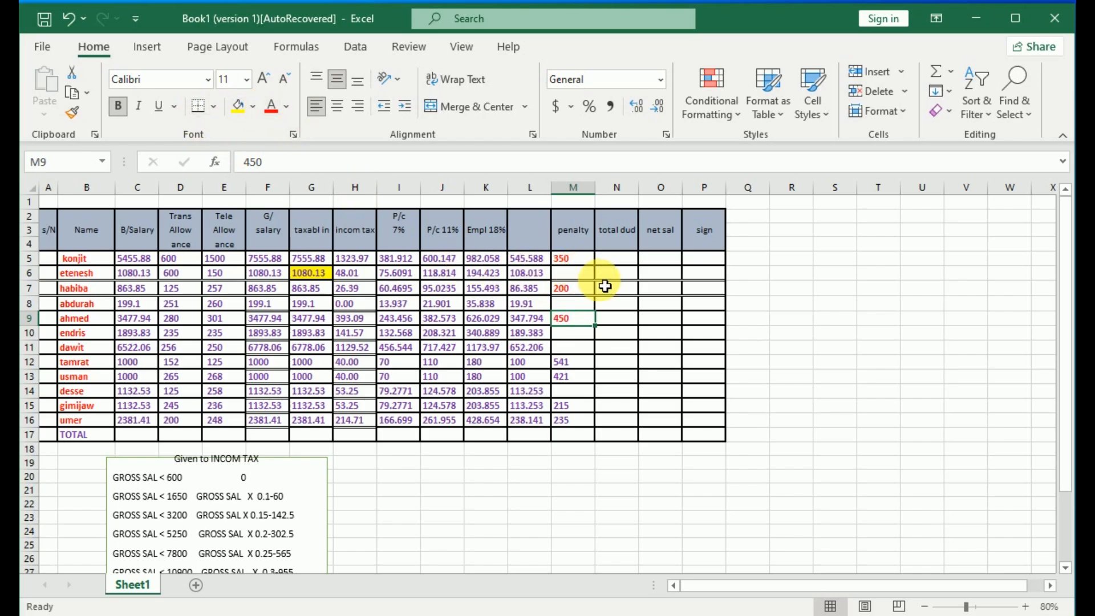
Step: Calculate the total deduction in N5 with the formula =H5+I5+L5+M5 and fill it down through row 16
click(620, 264)
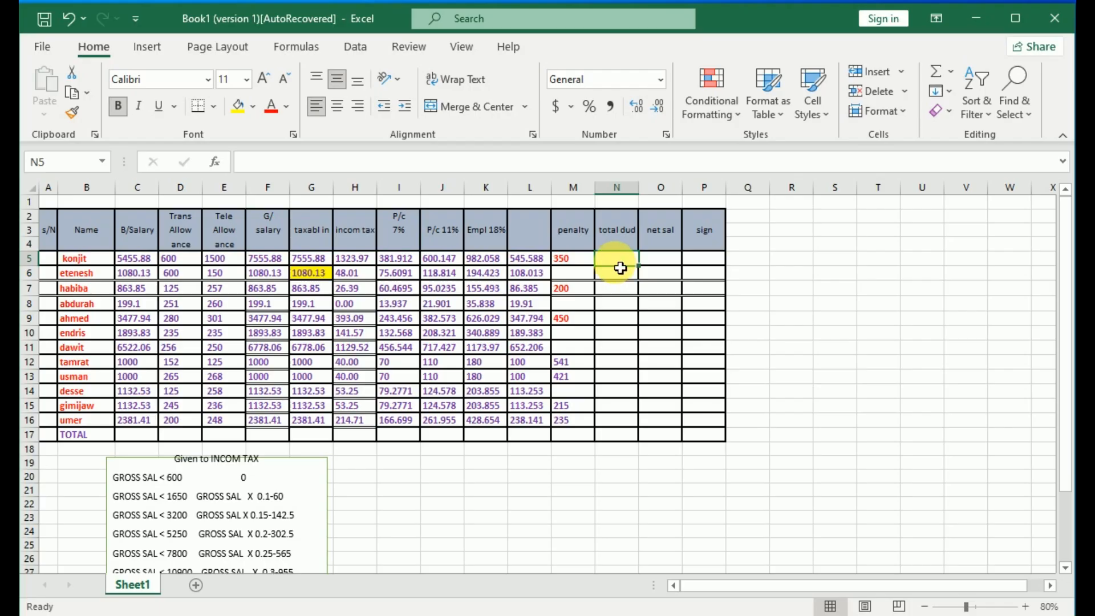
text(=)
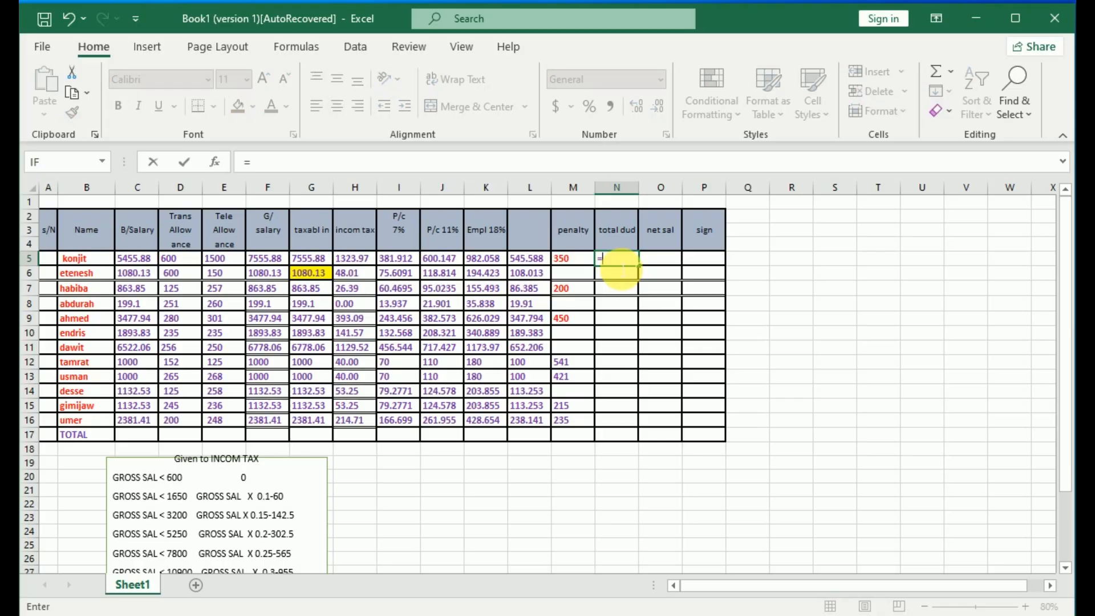
click(365, 263)
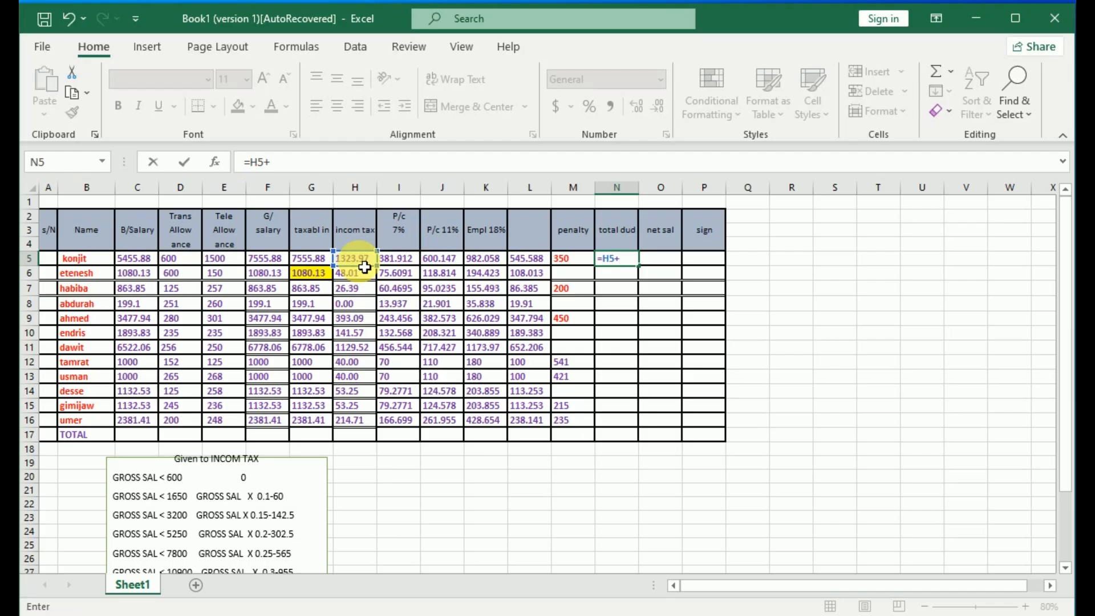
click(399, 263)
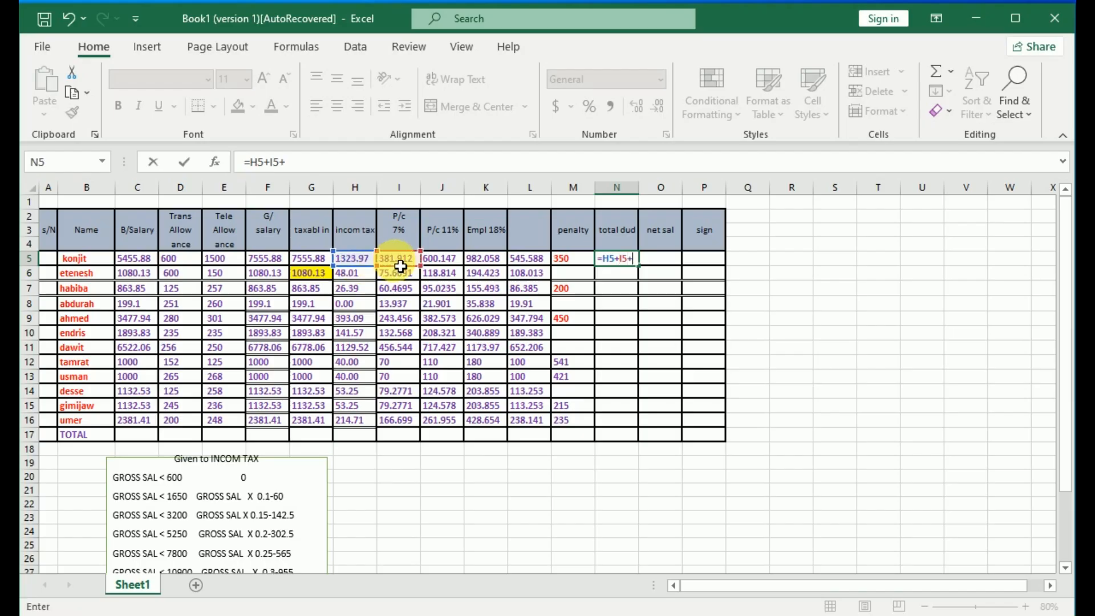
click(522, 266)
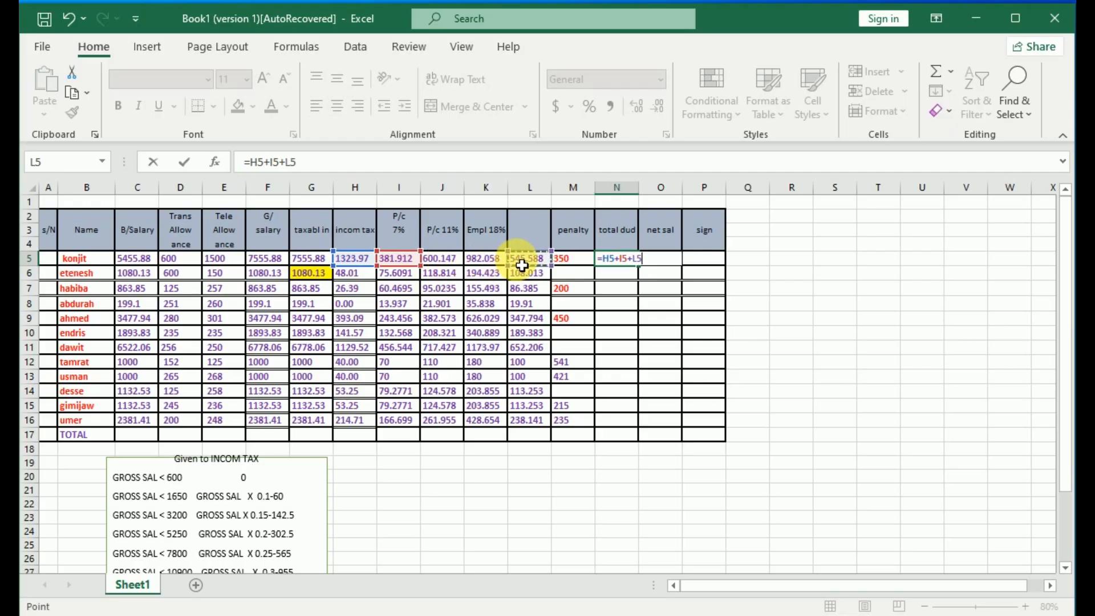
text(+)
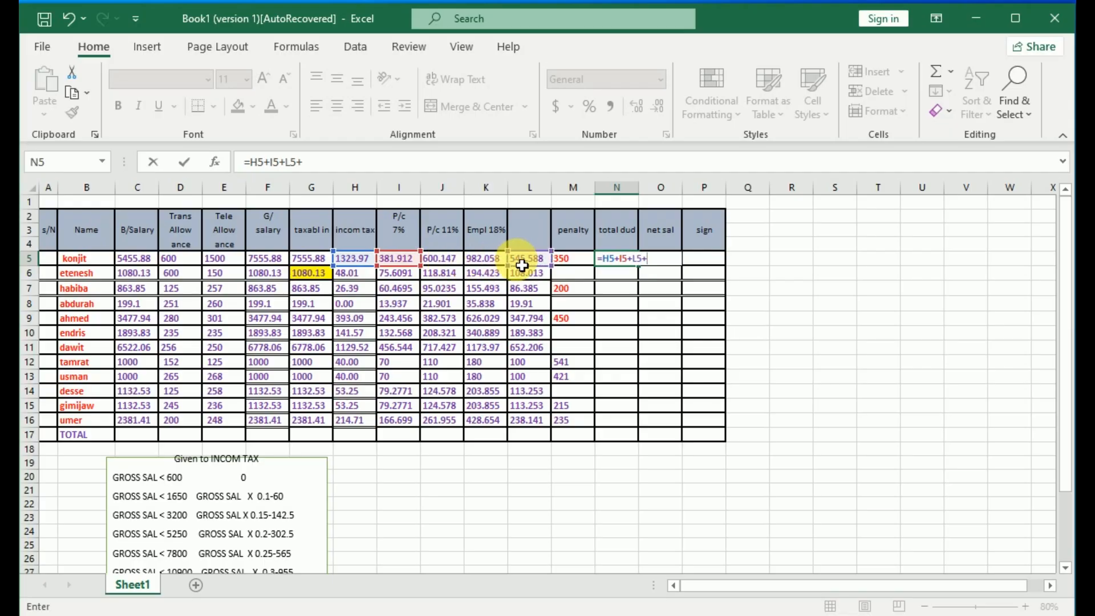
click(584, 264)
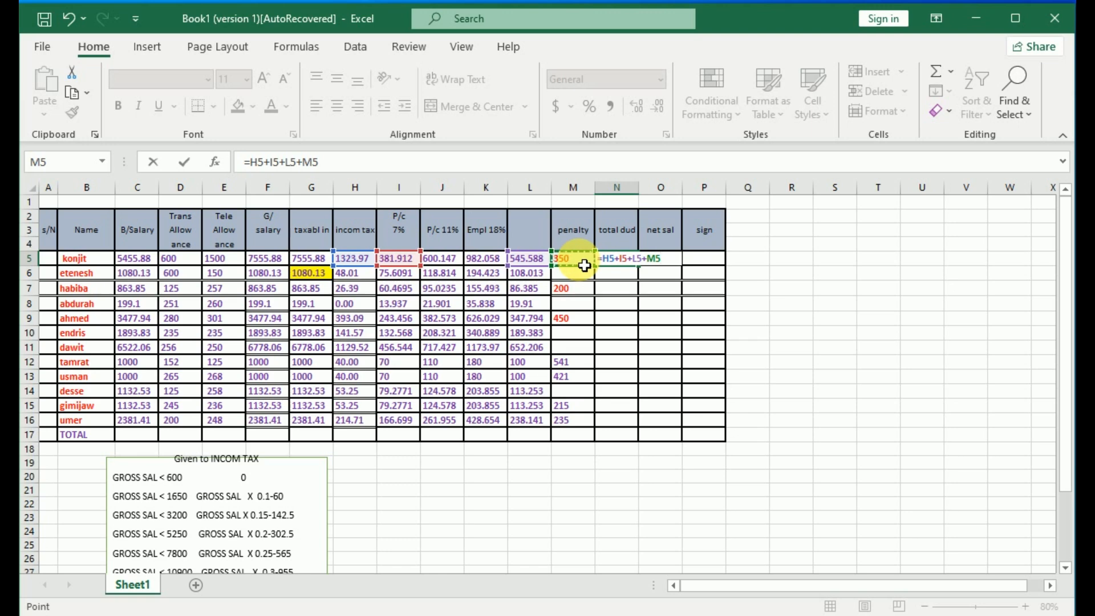
key(Return)
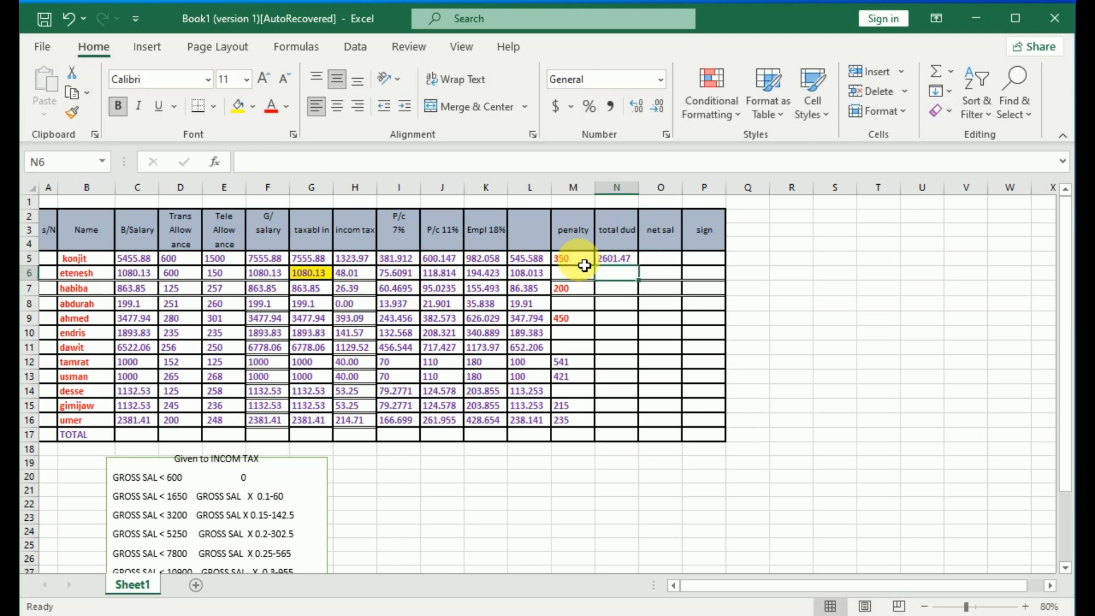
click(620, 262)
drag(638, 266, 644, 429)
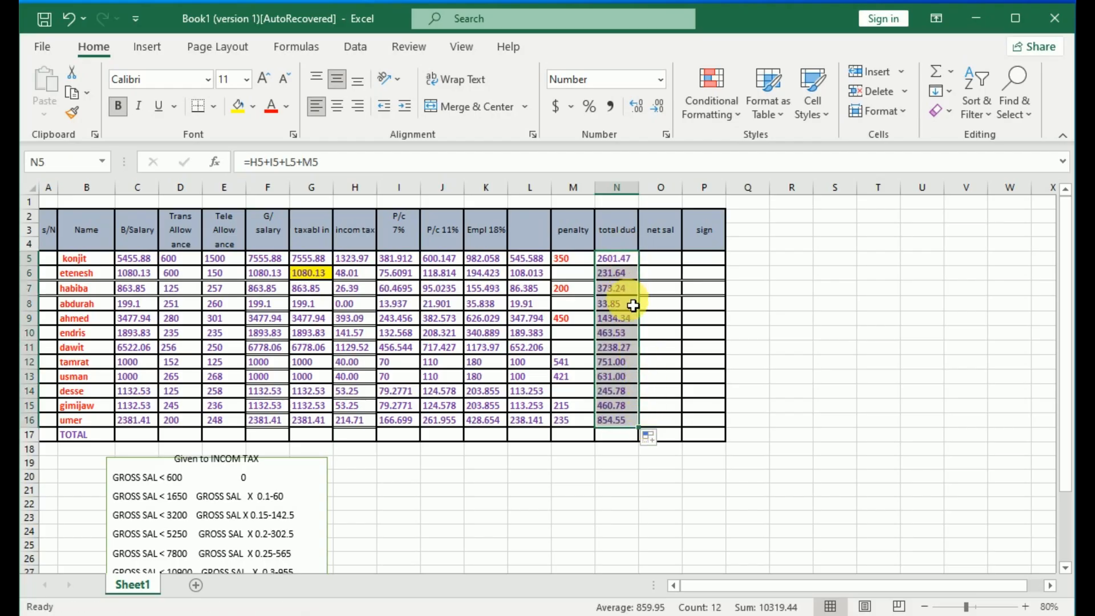
Step: Calculate the net salary in O5 by subtracting the total deduction from the gross salary with =F5-N5
click(667, 265)
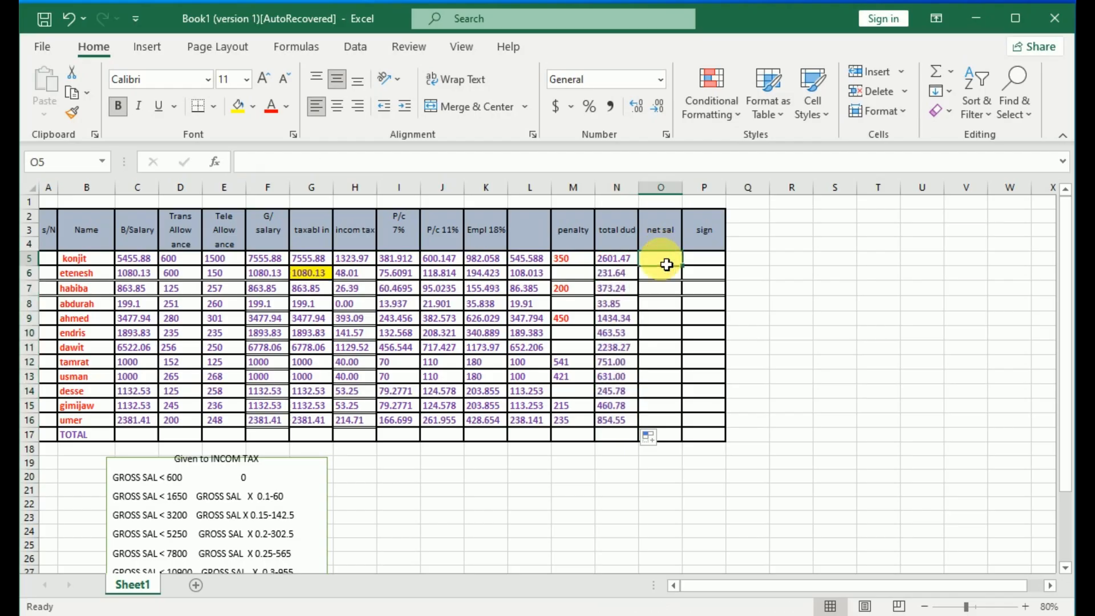
text(=)
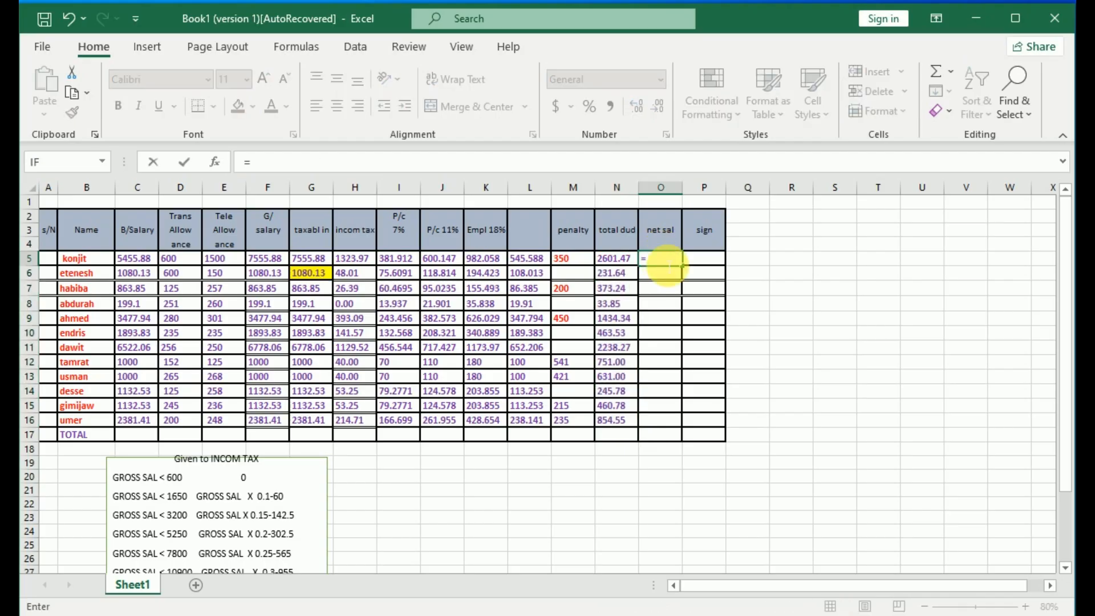
click(279, 265)
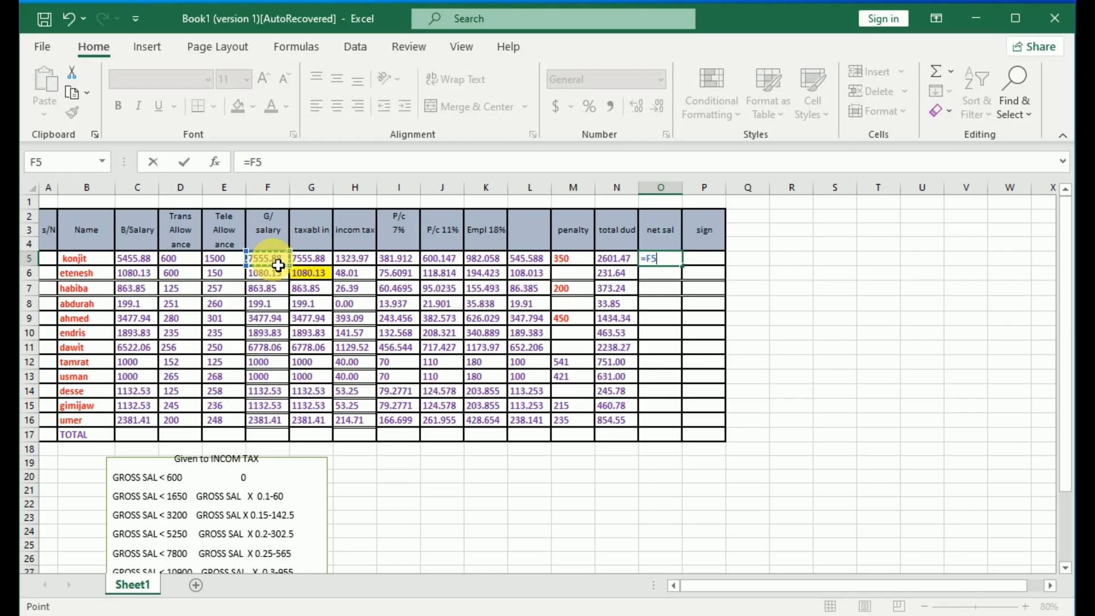
text(-)
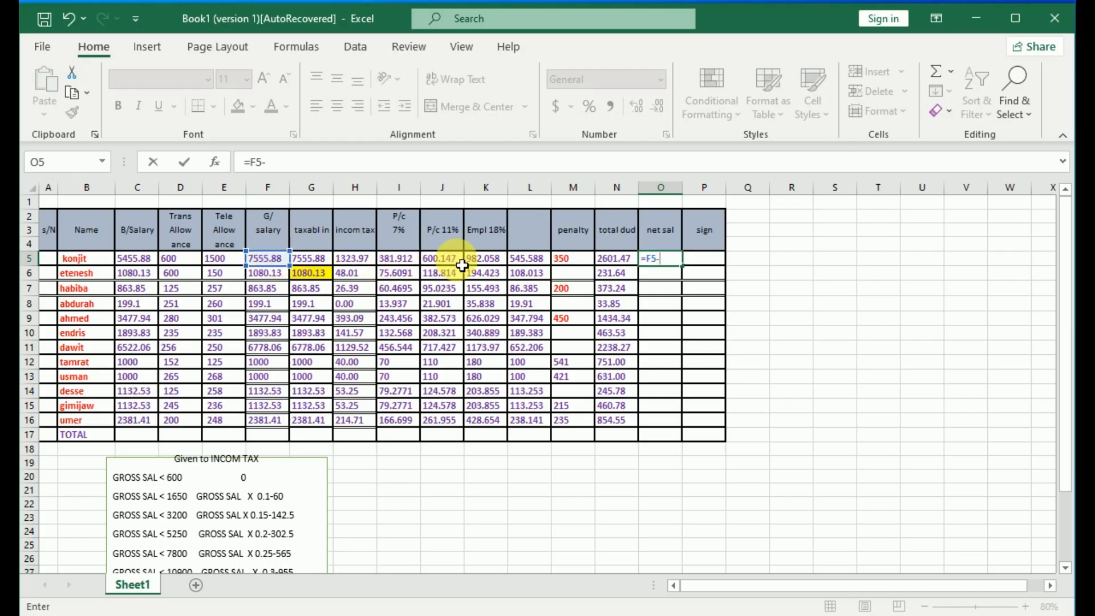
click(622, 263)
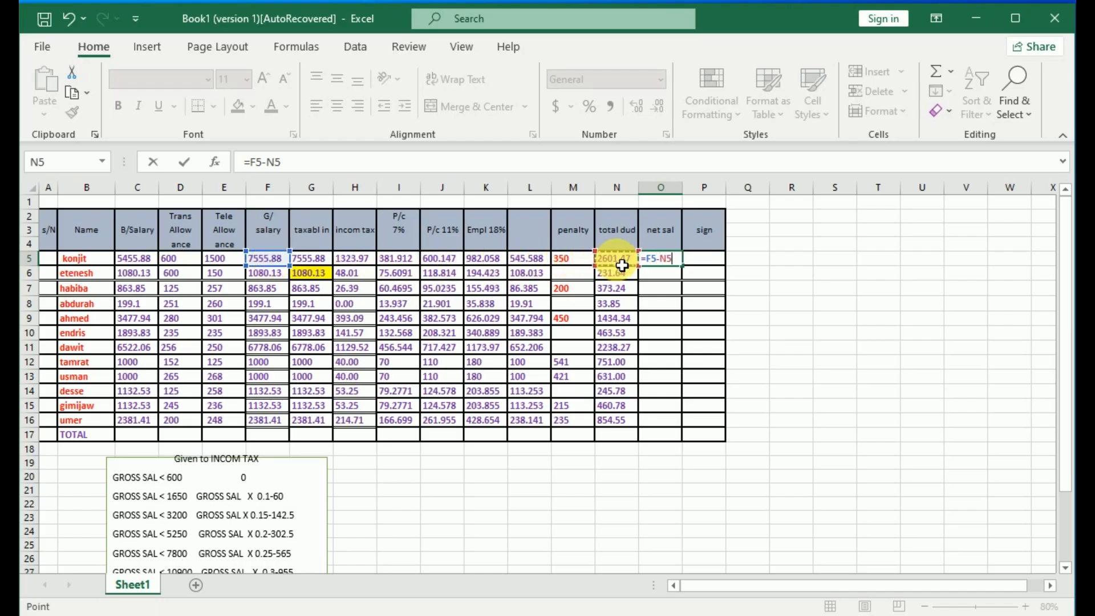
key(Return)
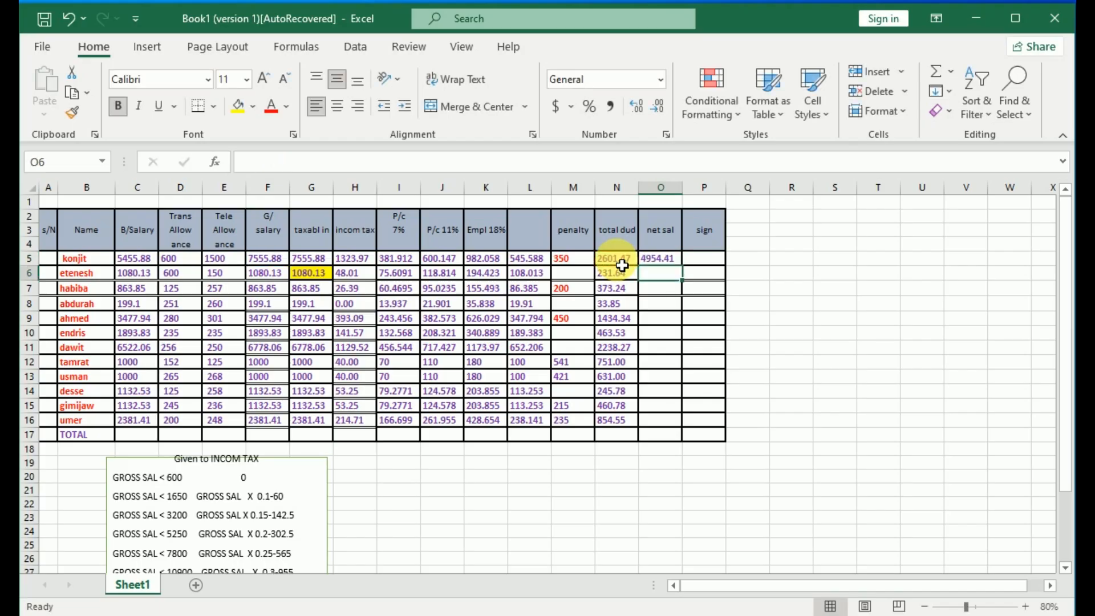
Step: Format the net salary in O5 with comma style and red font, and fill it down through row 16
click(662, 262)
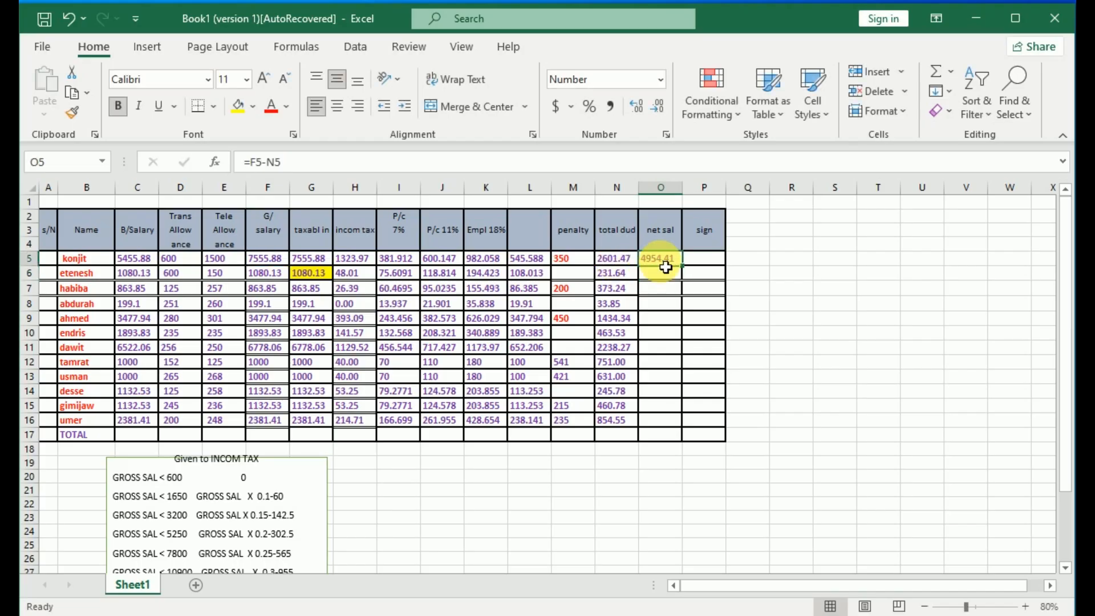
click(610, 108)
click(268, 106)
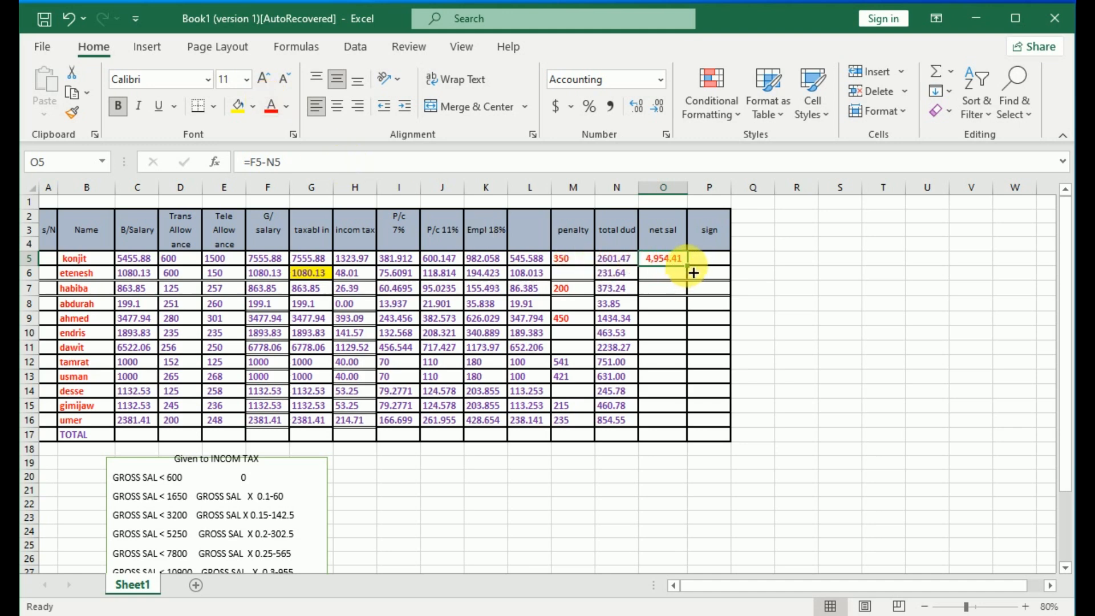
drag(693, 272, 697, 433)
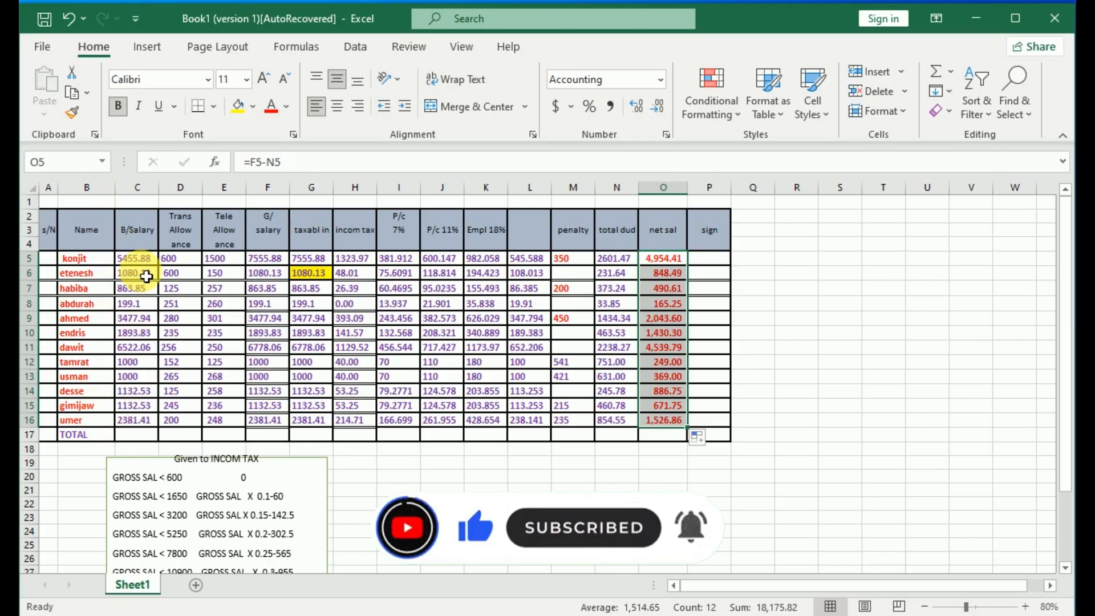
Step: Sum the basic salaries C5:C16 in the TOTAL row at C17 and fill the formula across to O17, keeping the totals bold
drag(145, 260, 147, 427)
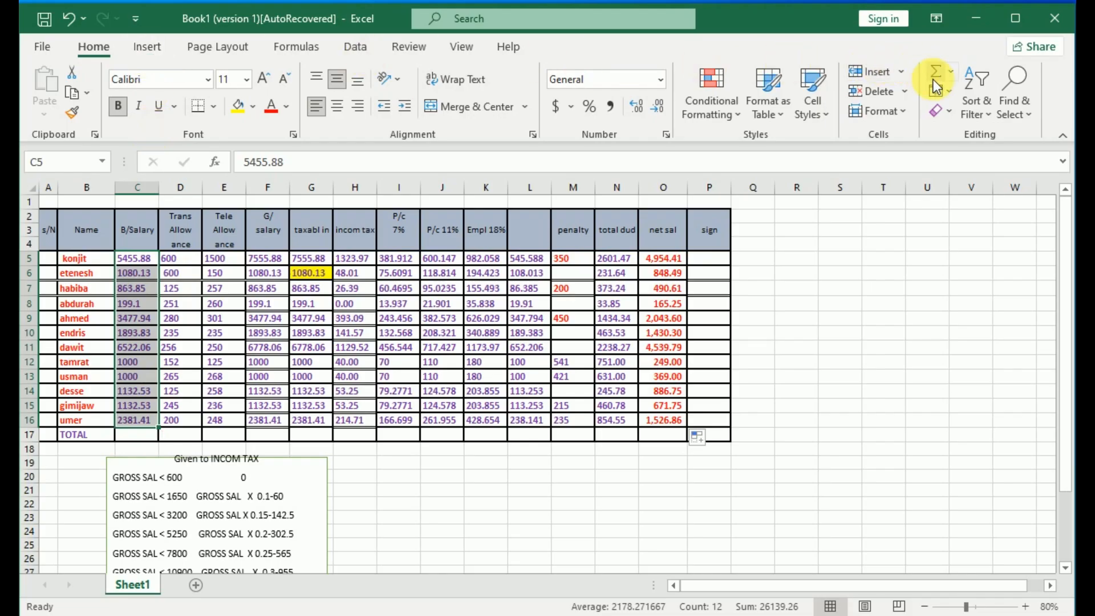
click(951, 71)
click(966, 92)
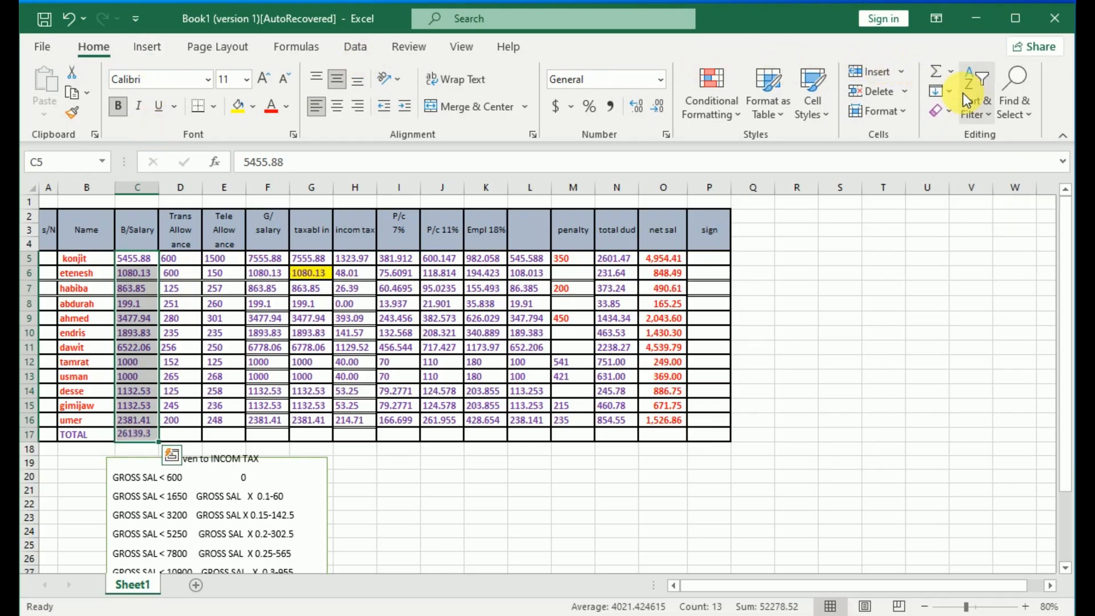
click(142, 435)
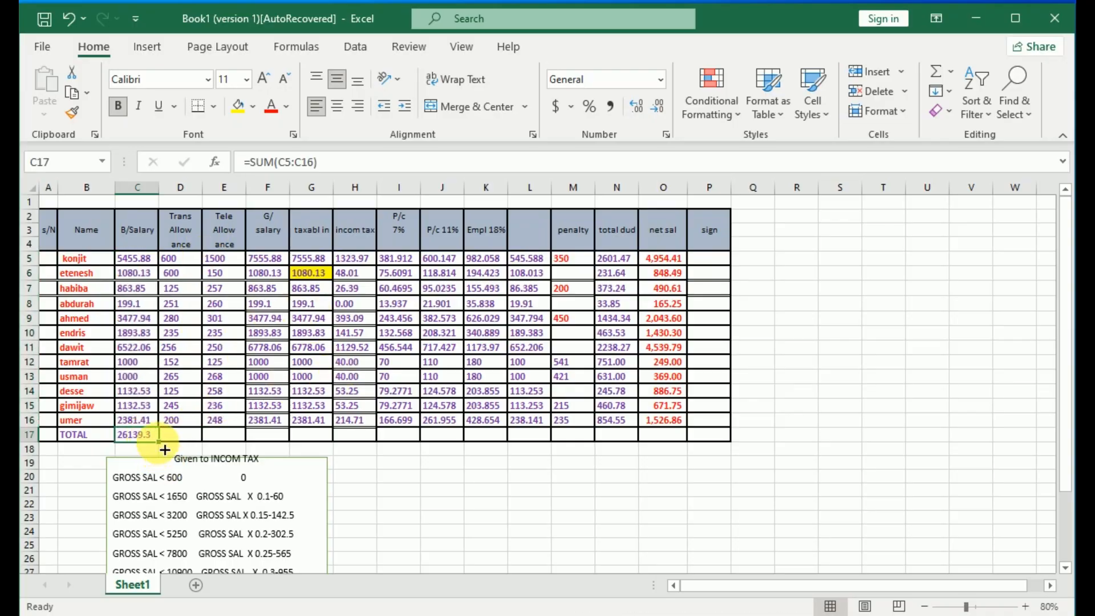
drag(165, 450, 688, 450)
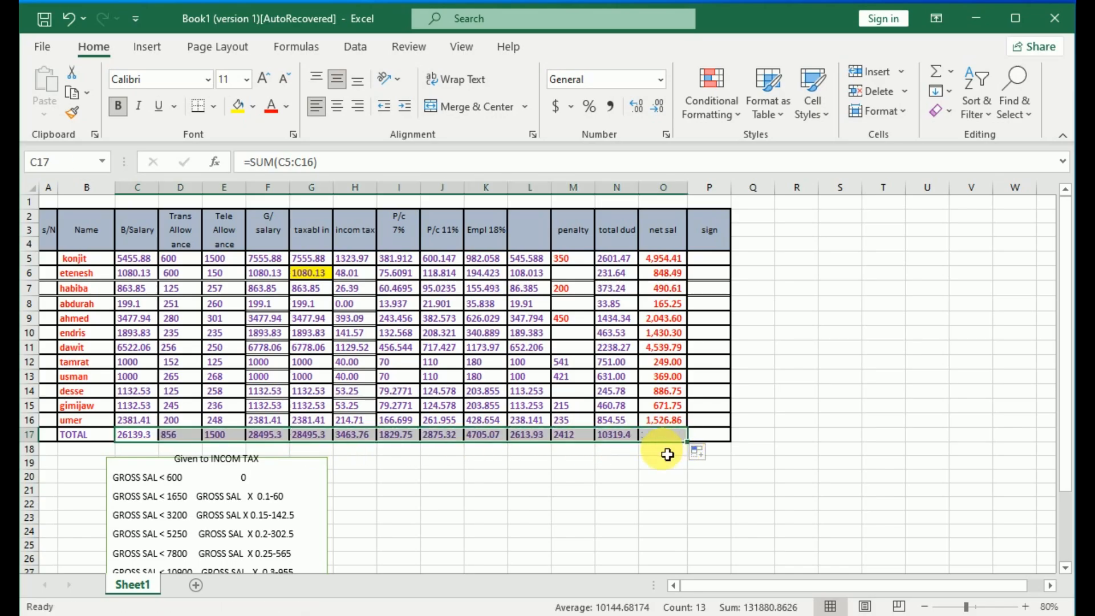
click(118, 107)
click(118, 107)
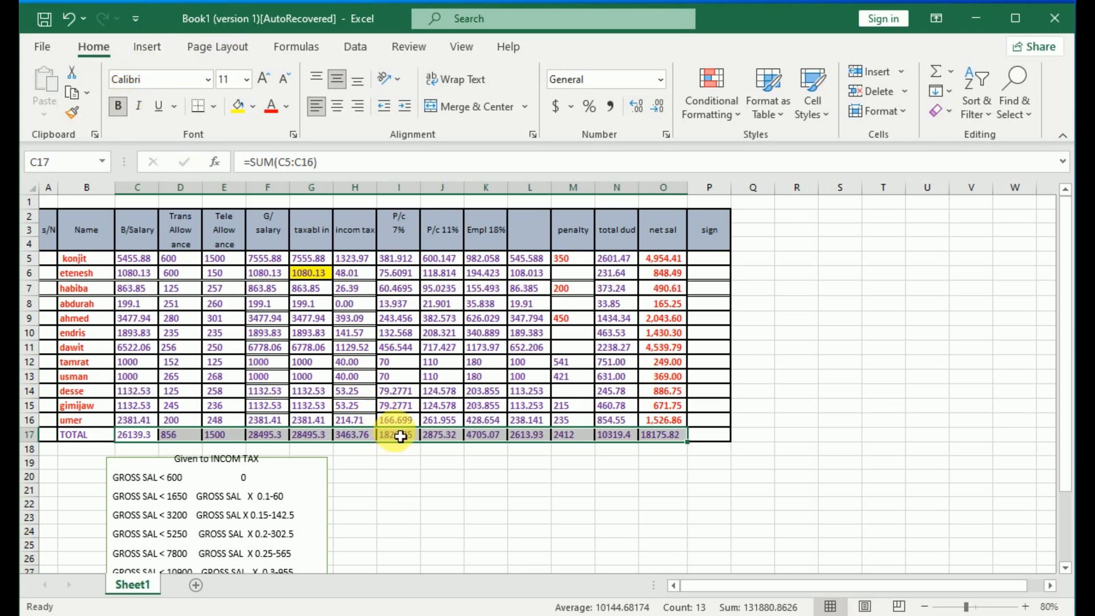